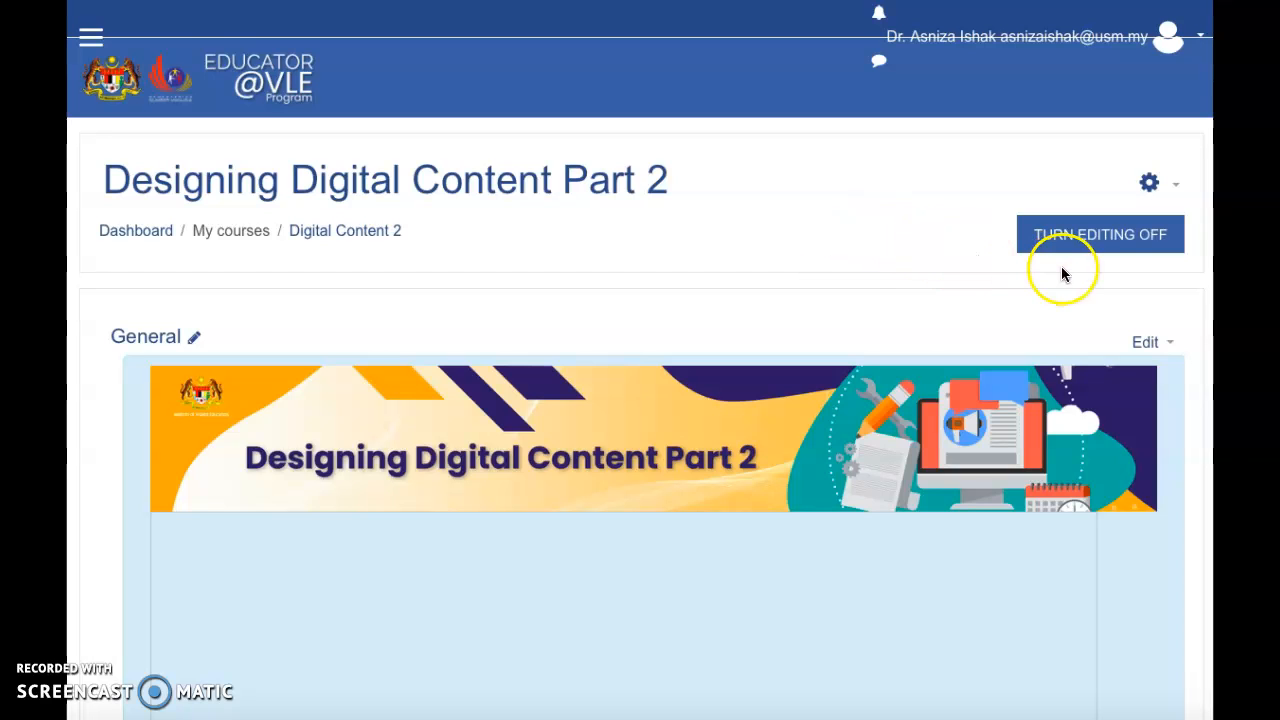
Step: Start adding a new Forum activity to the "Adding Course Resources : Forum" topic of the course
scroll(907, 299, down, 5)
scroll(908, 307, down, 8)
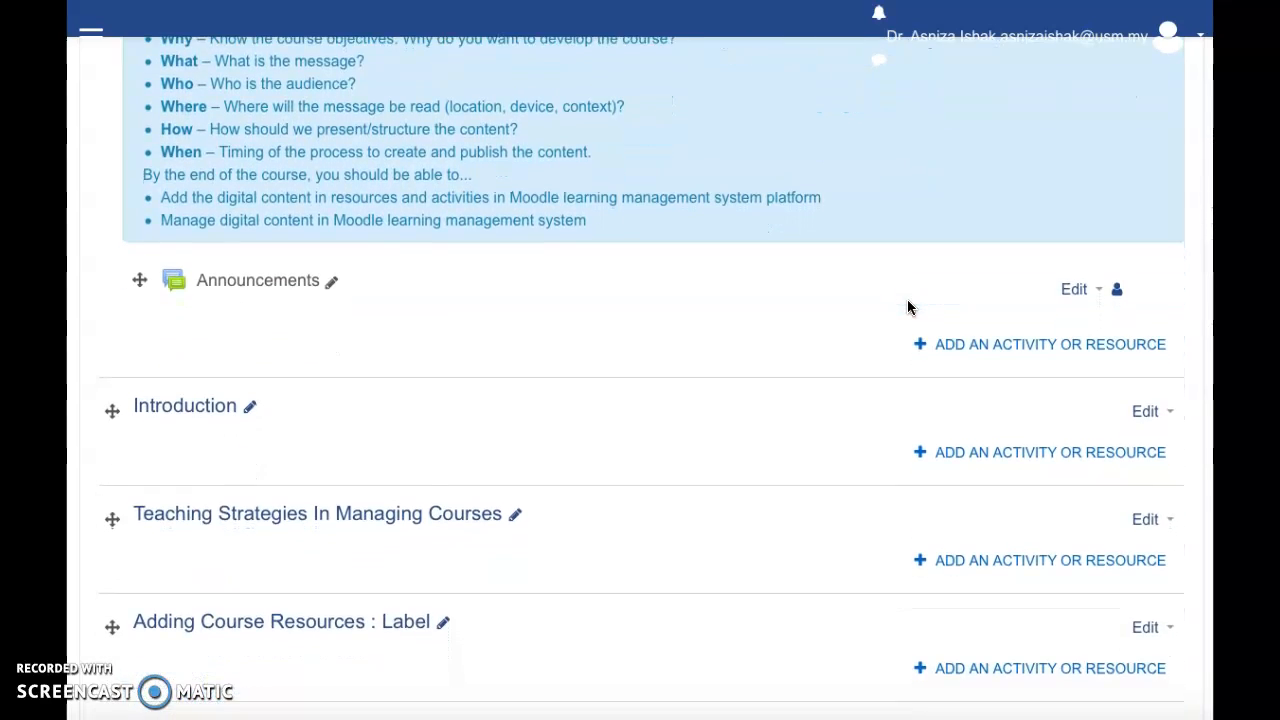
scroll(908, 307, down, 5)
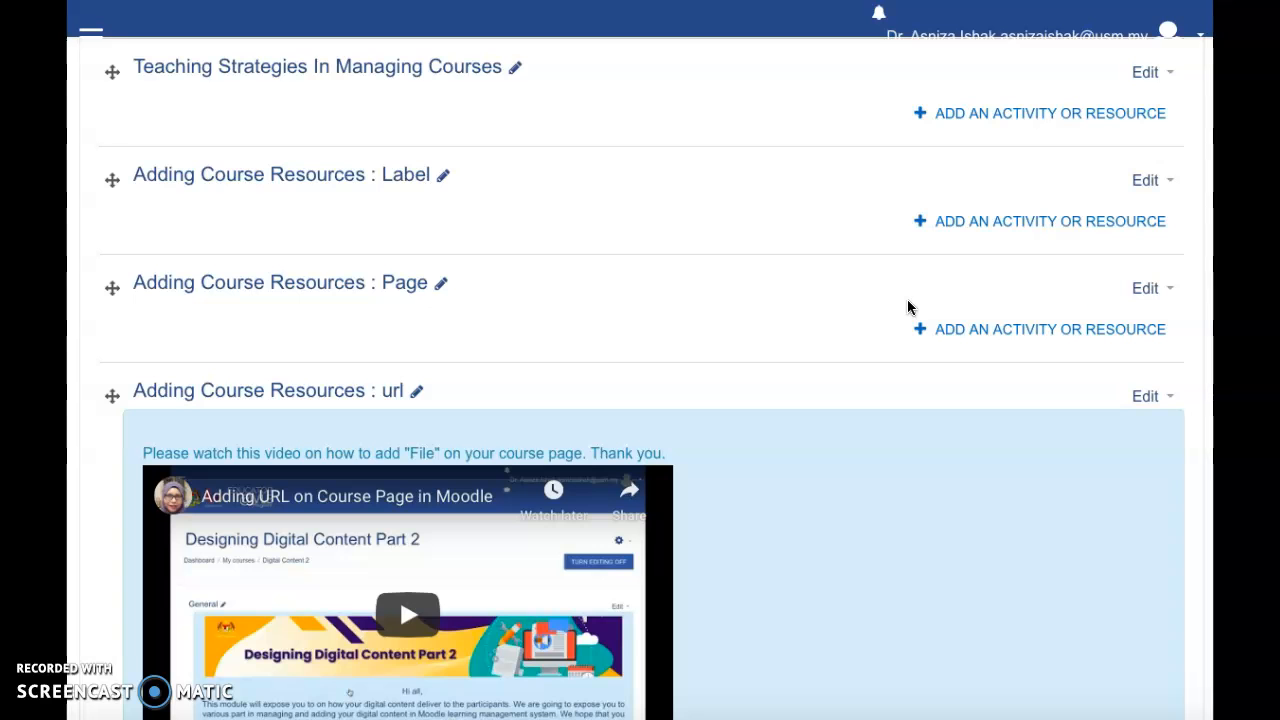
scroll(908, 307, down, 6)
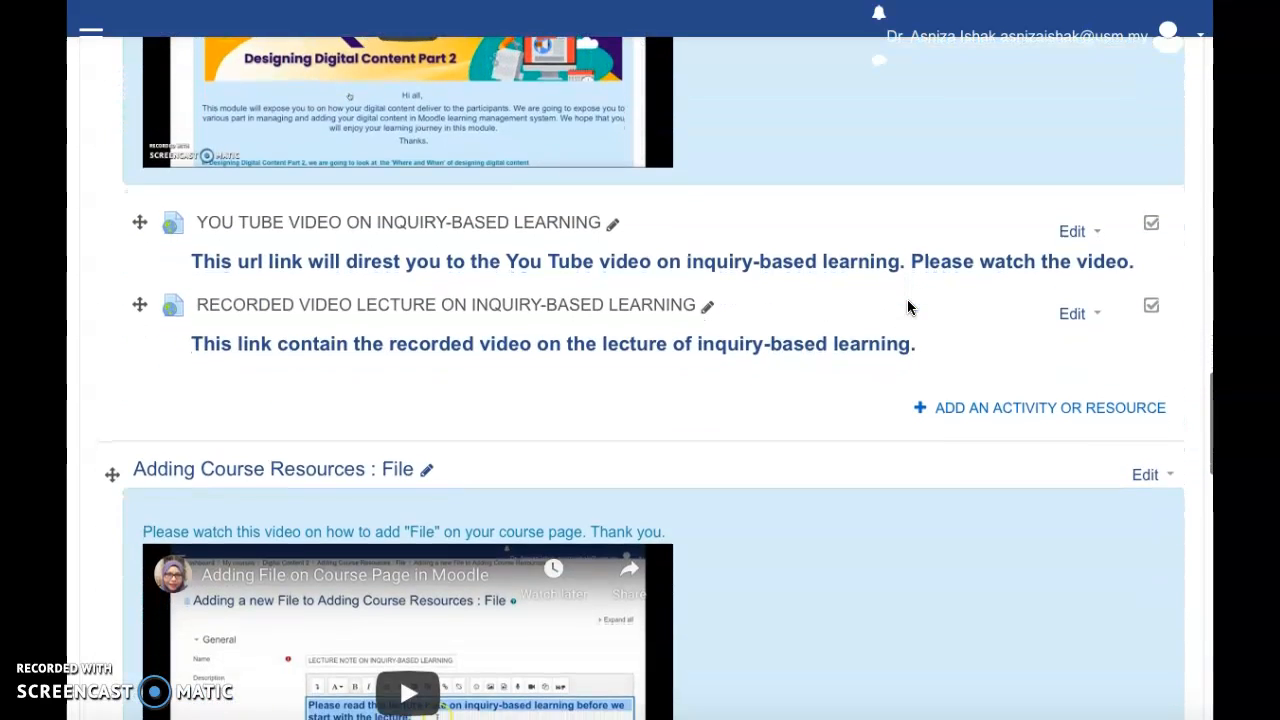
scroll(908, 307, down, 6)
scroll(907, 307, down, 6)
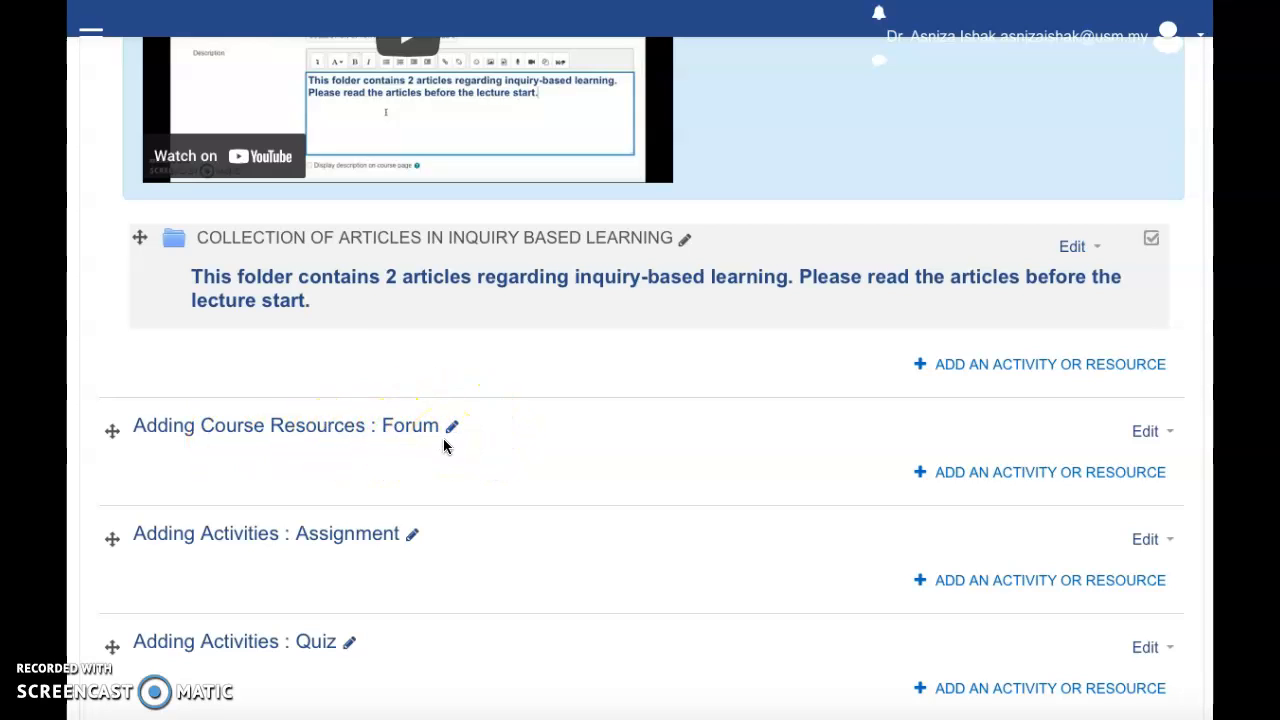
scroll(445, 445, down, 1)
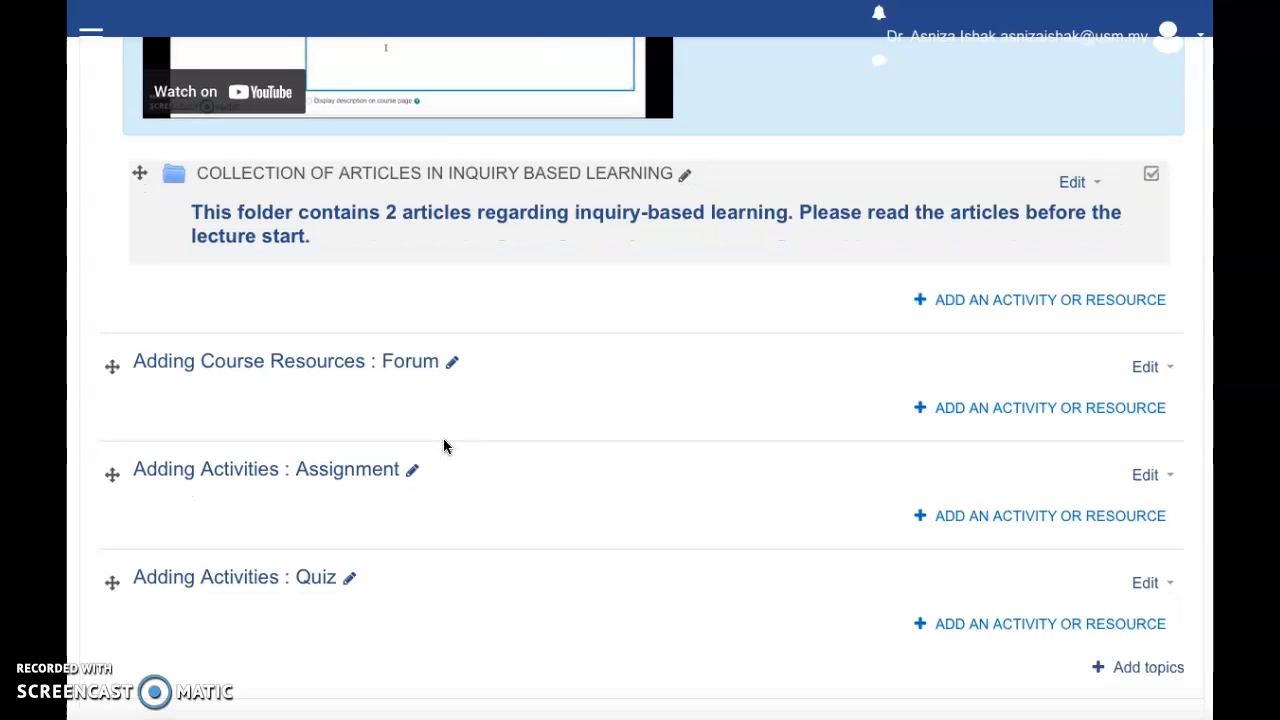
click(982, 407)
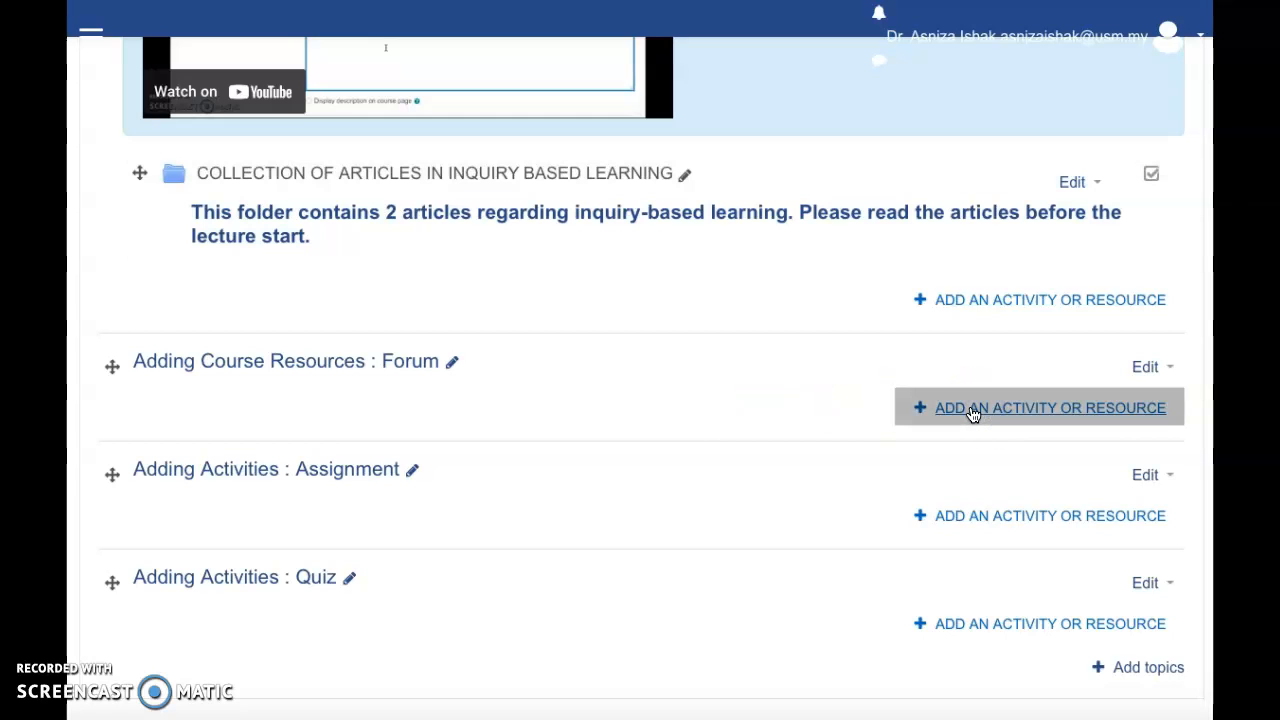
click(973, 410)
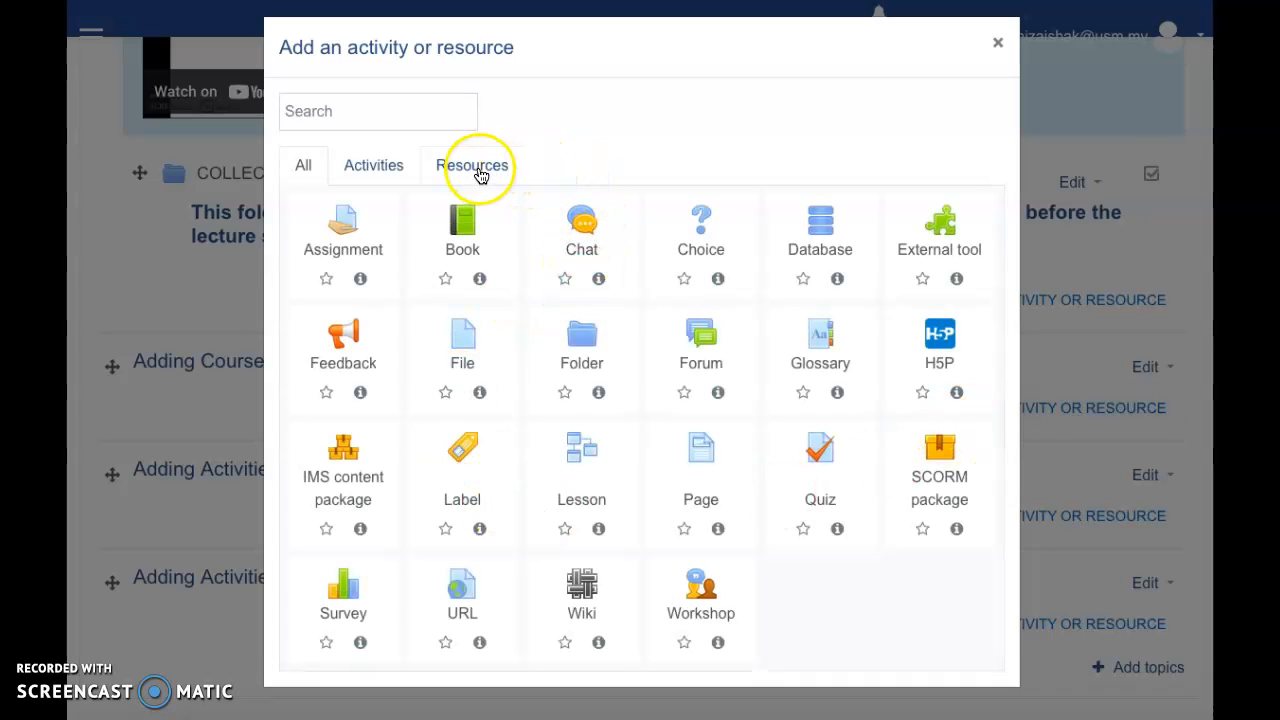
click(480, 176)
click(400, 174)
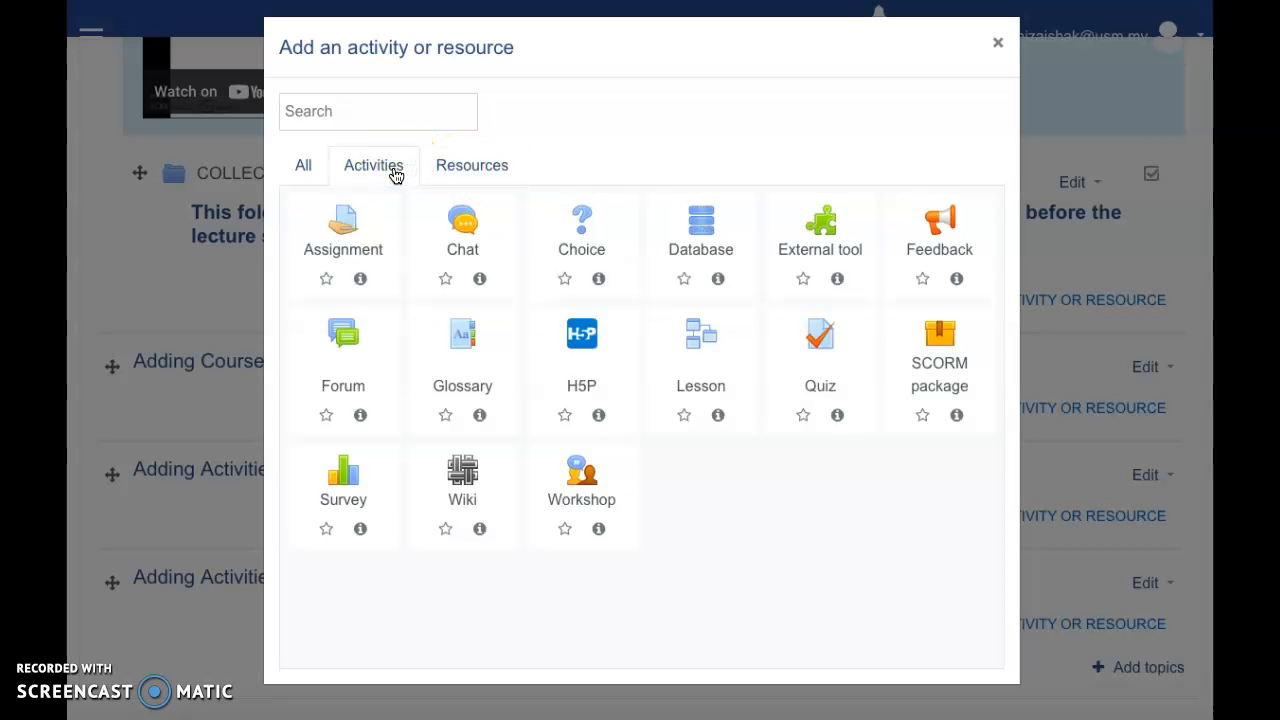
click(343, 337)
click(345, 334)
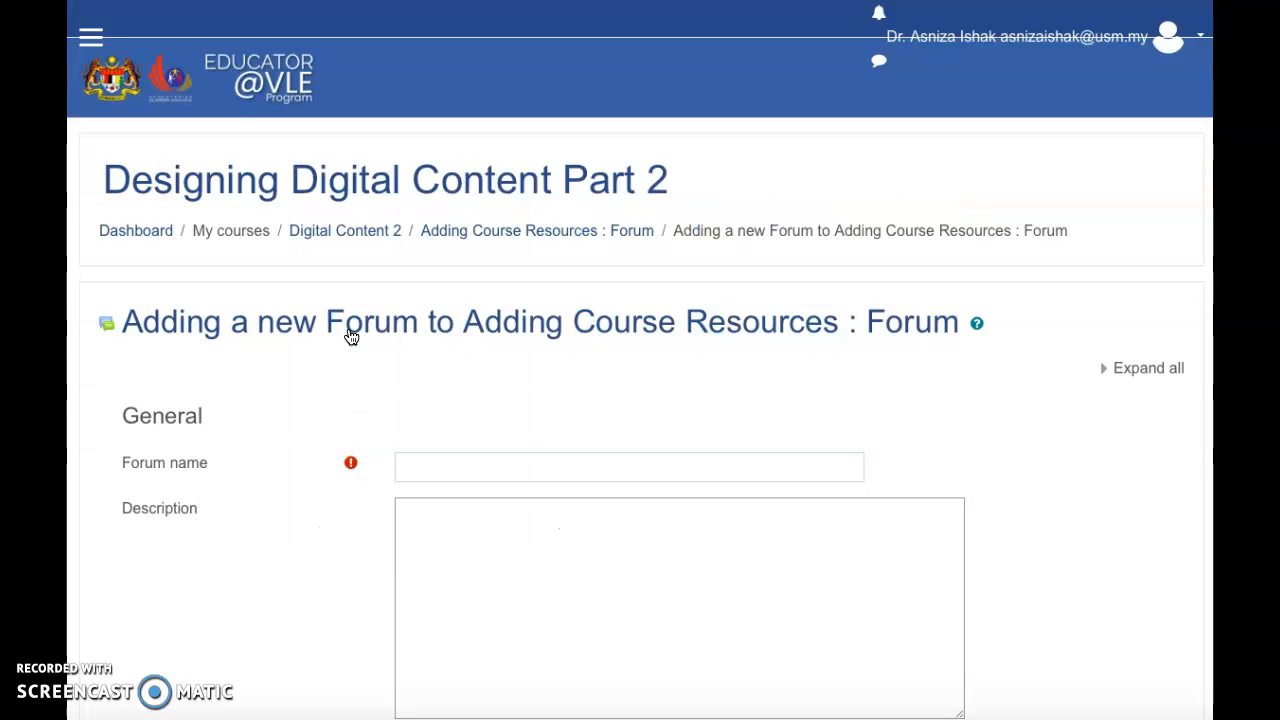
Step: Name the new forum "FORUM ON INQUIRY-BASED LEARNING"
scroll(351, 338, down, 1)
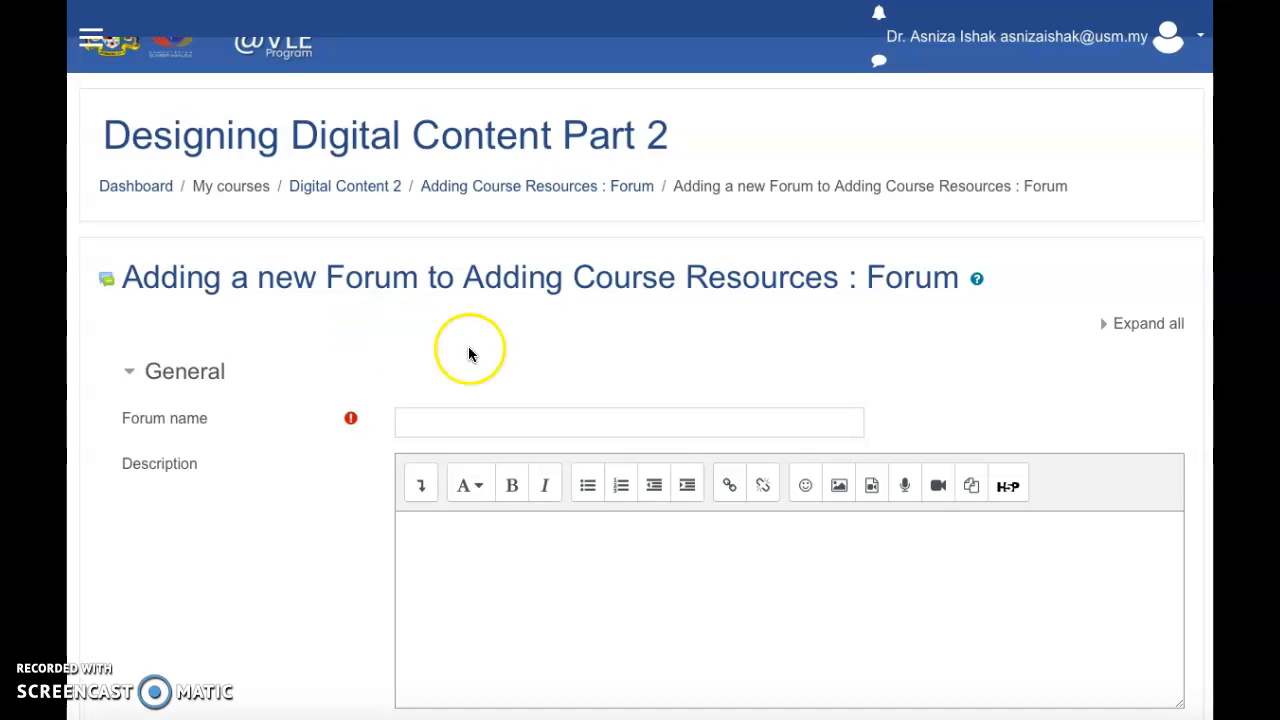
scroll(469, 345, down, 1)
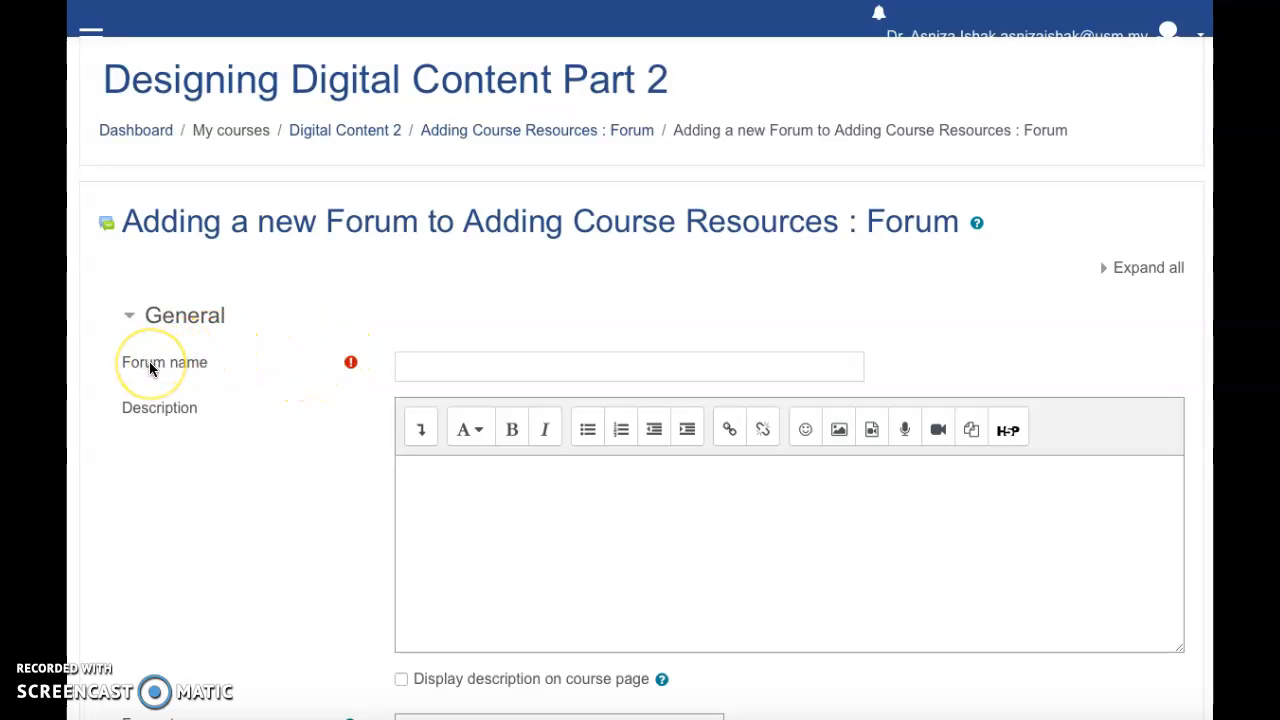
click(485, 364)
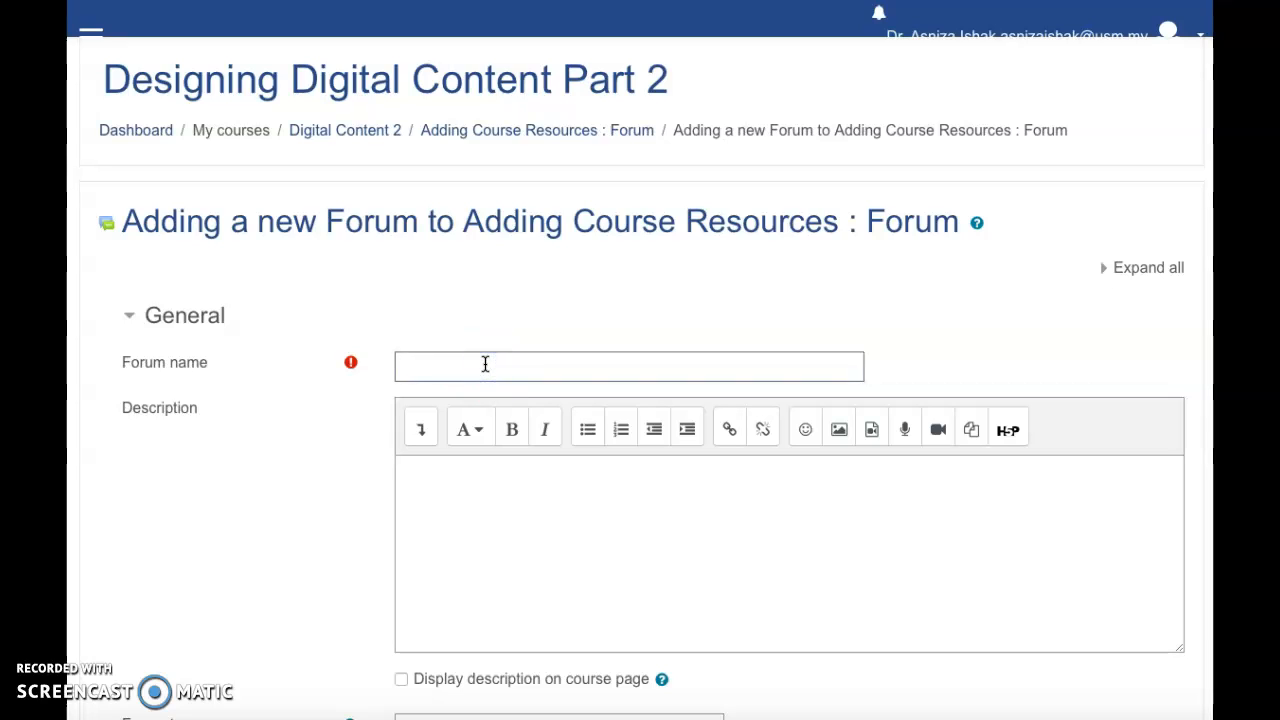
text(FORUM ON INQUIRY-BA)
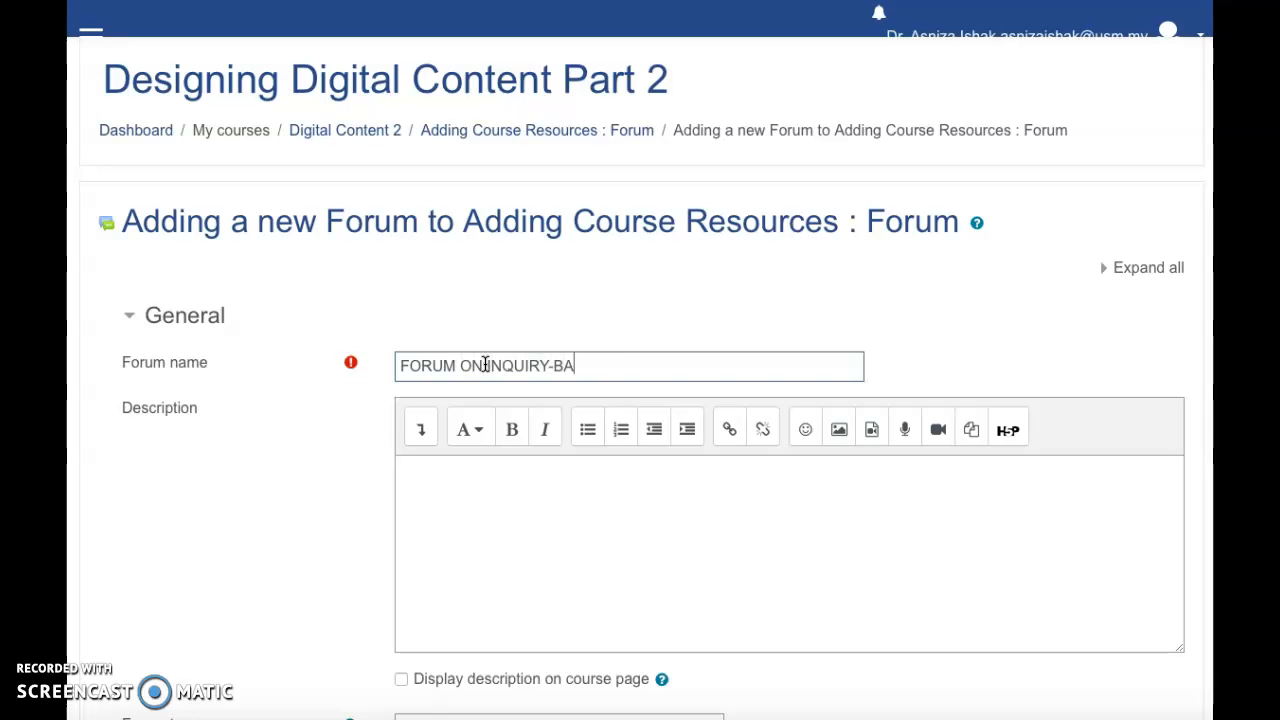
text(SED LEARNING)
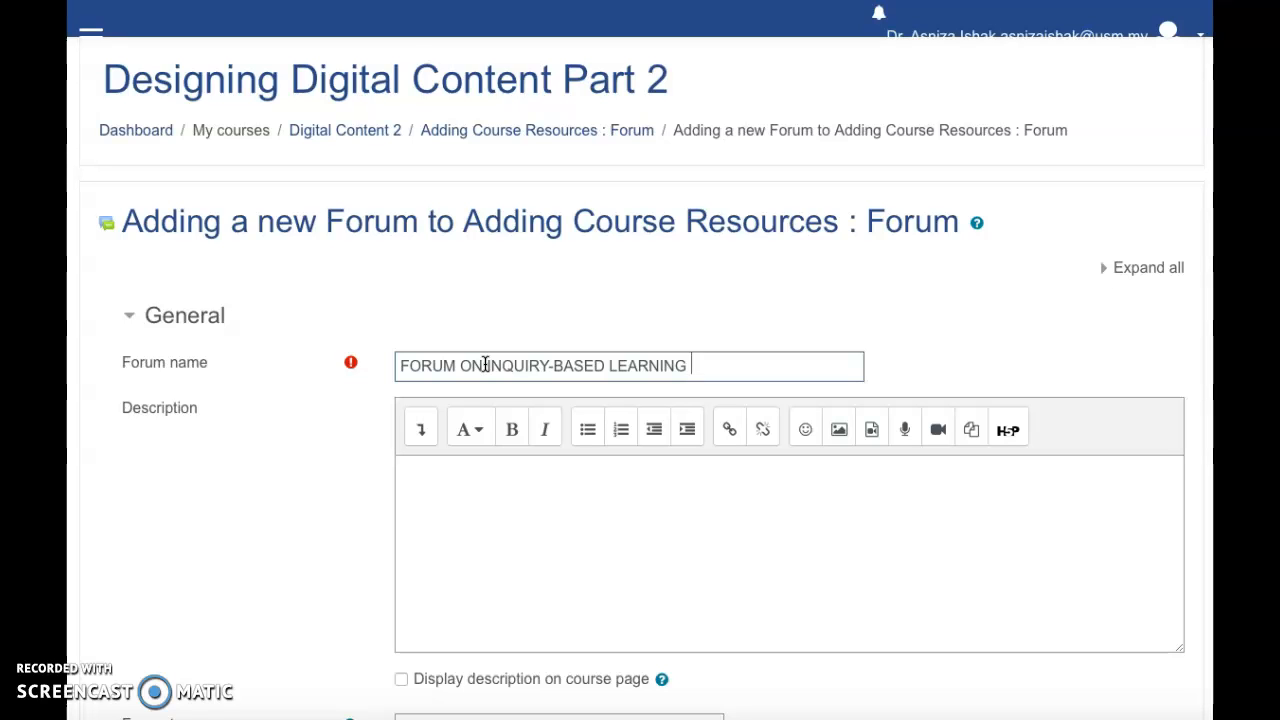
Step: Enter the forum description "This forum is for the participants to discuss on issues regarding inquiry-based learning."
scroll(485, 365, down, 1)
click(417, 429)
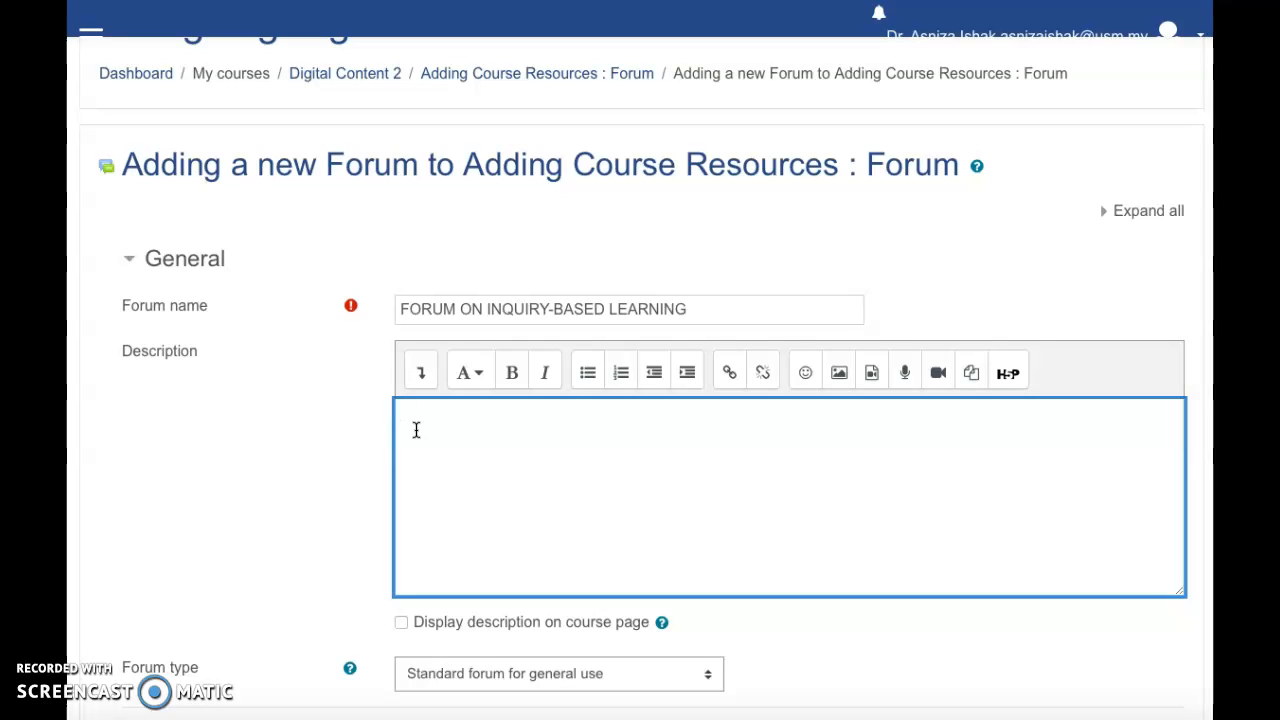
text(This forum is for the participants )
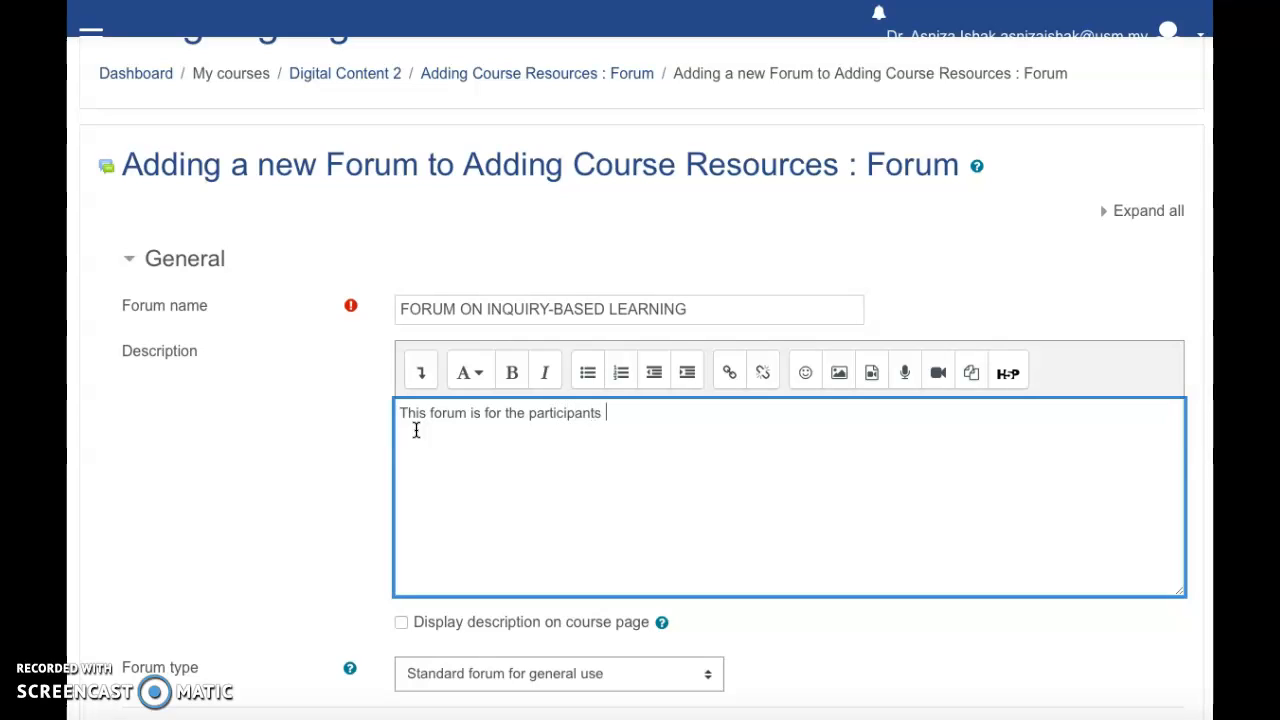
text(to discuss n)
key(BackSpace)
text(on issue re)
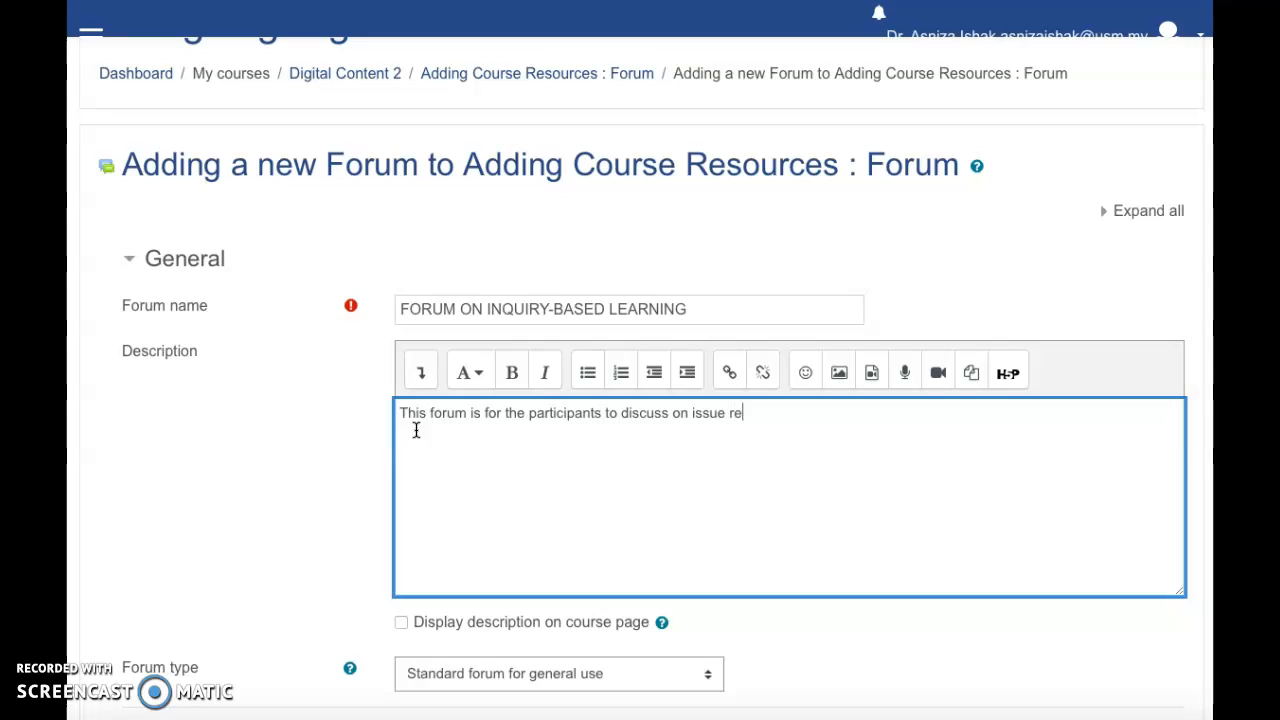
text(garding inquiry-based le)
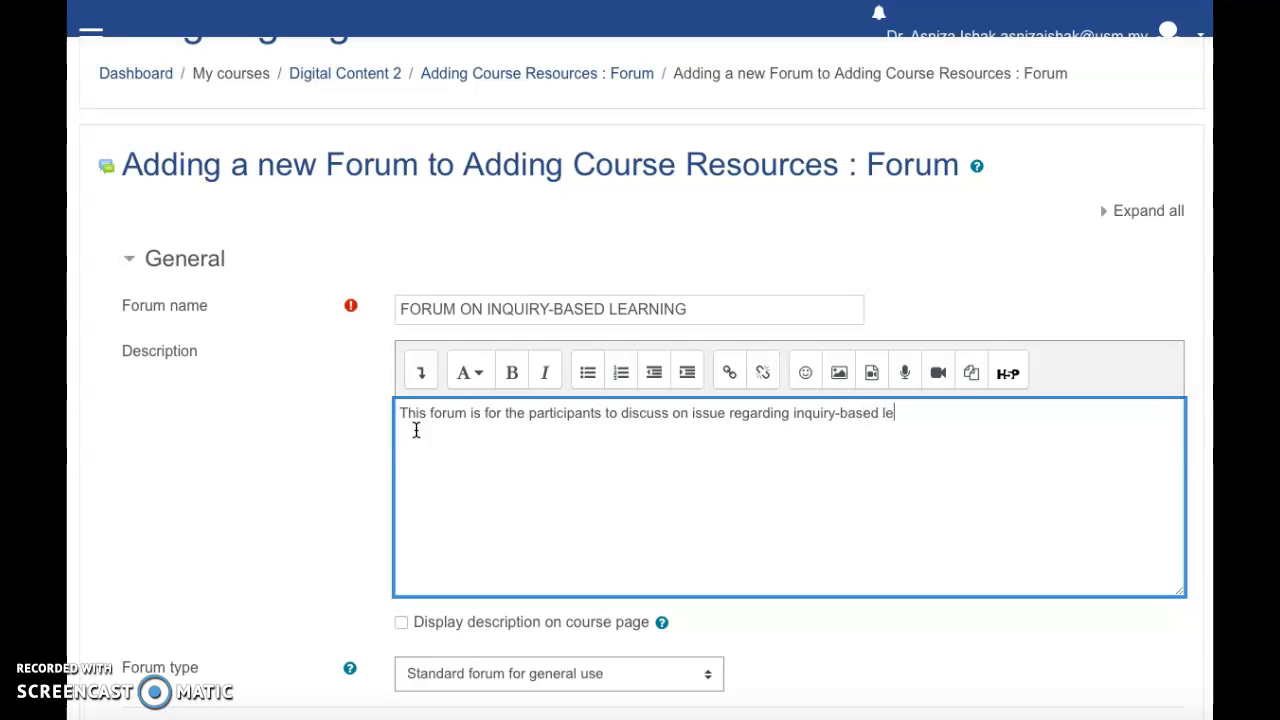
text(arning.)
click(723, 415)
text(s)
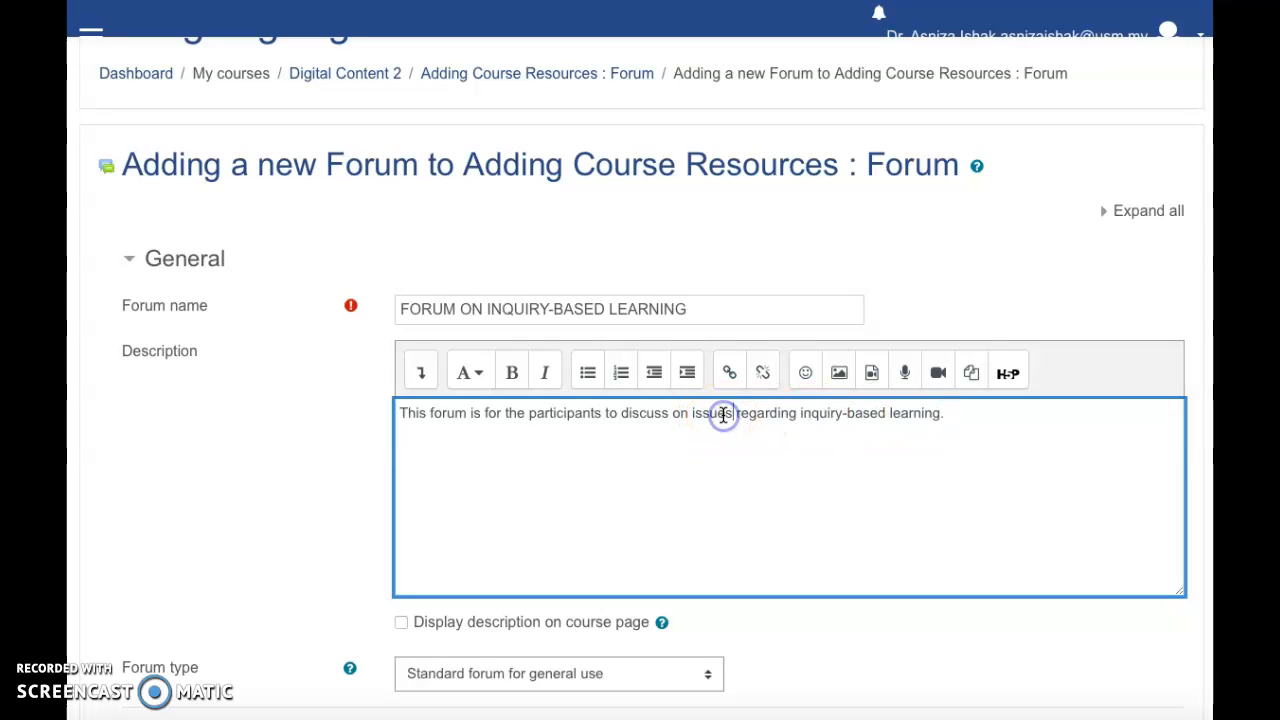
Step: Format the whole forum description as bold Heading (large) text and enable its display on the course page
drag(940, 414, 397, 413)
click(511, 372)
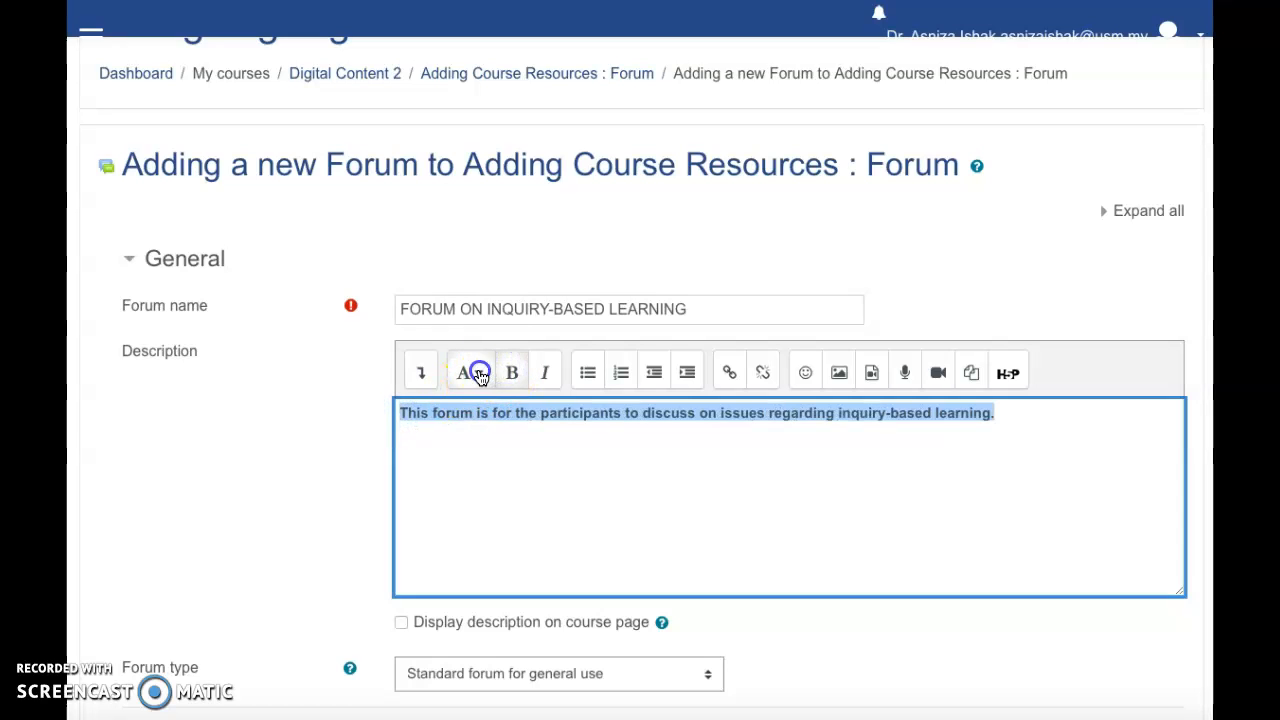
click(472, 372)
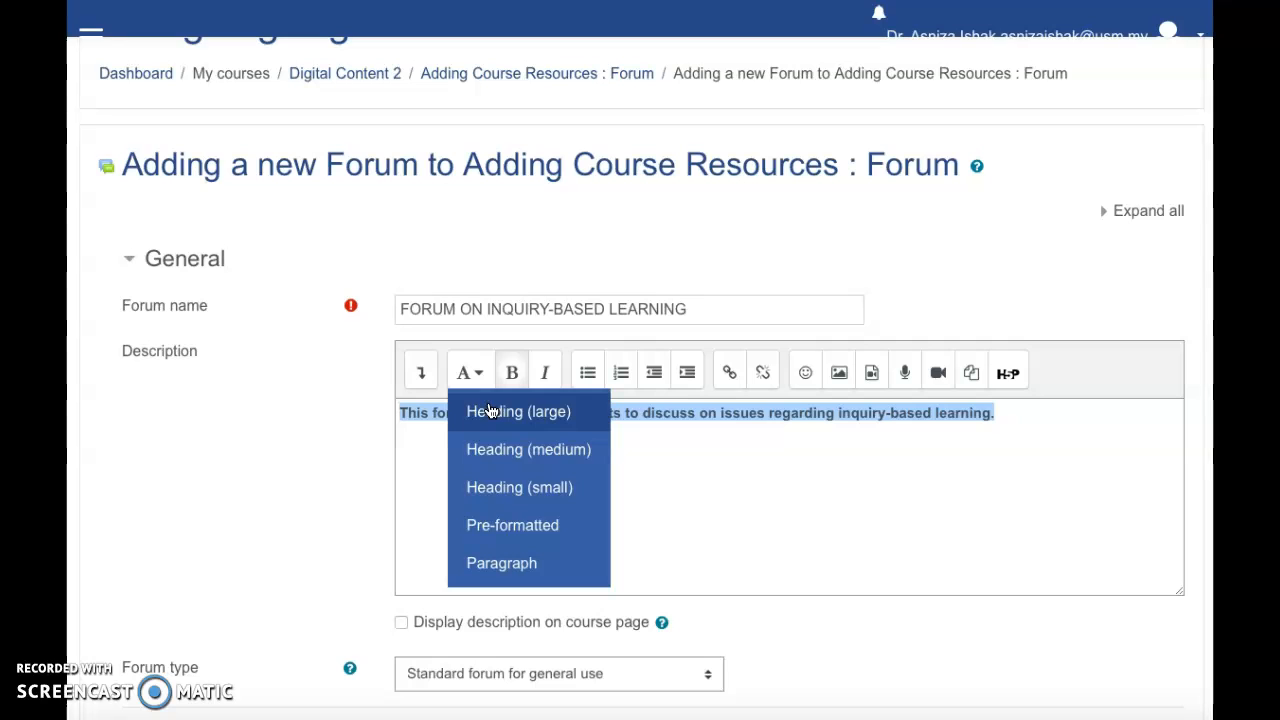
click(490, 411)
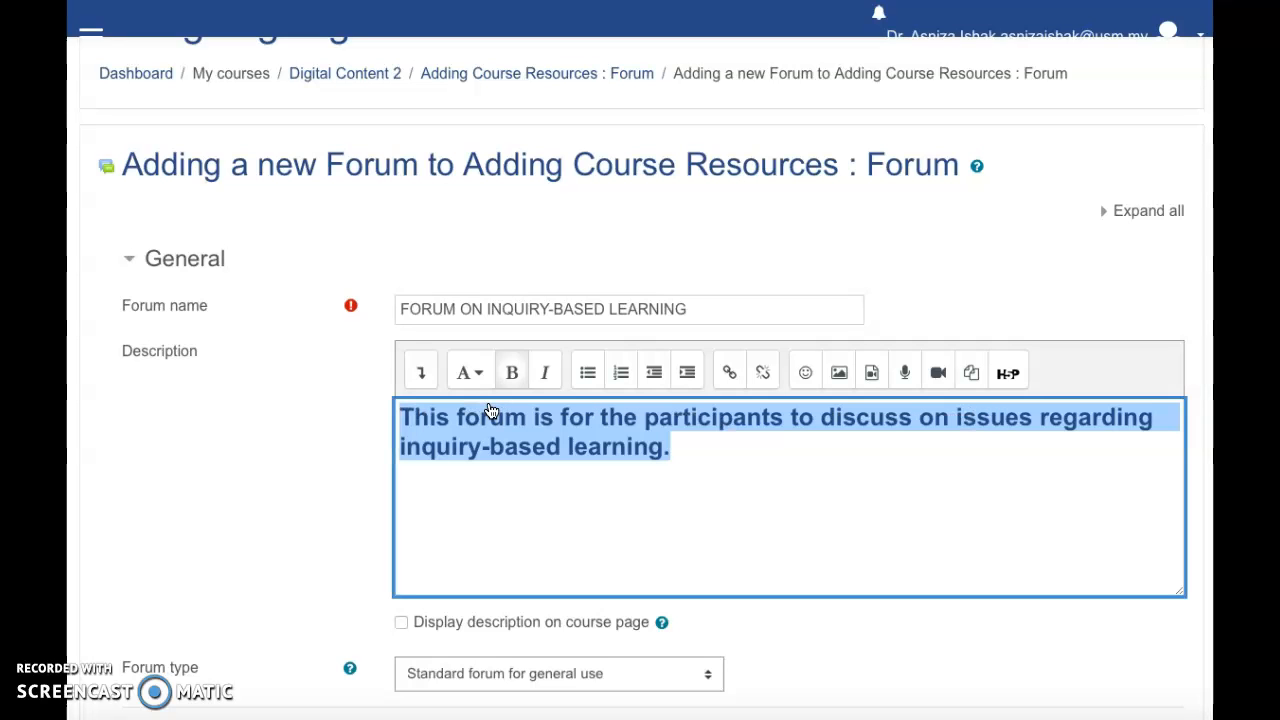
scroll(689, 488, down, 2)
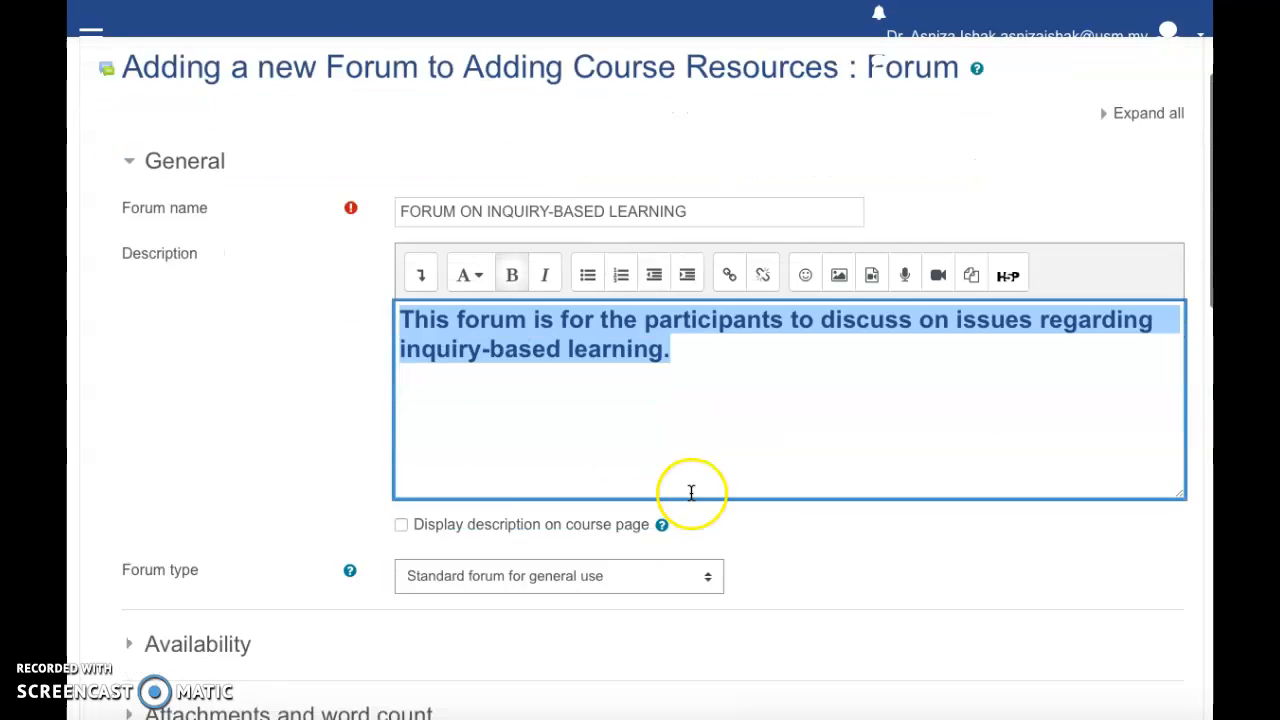
click(399, 487)
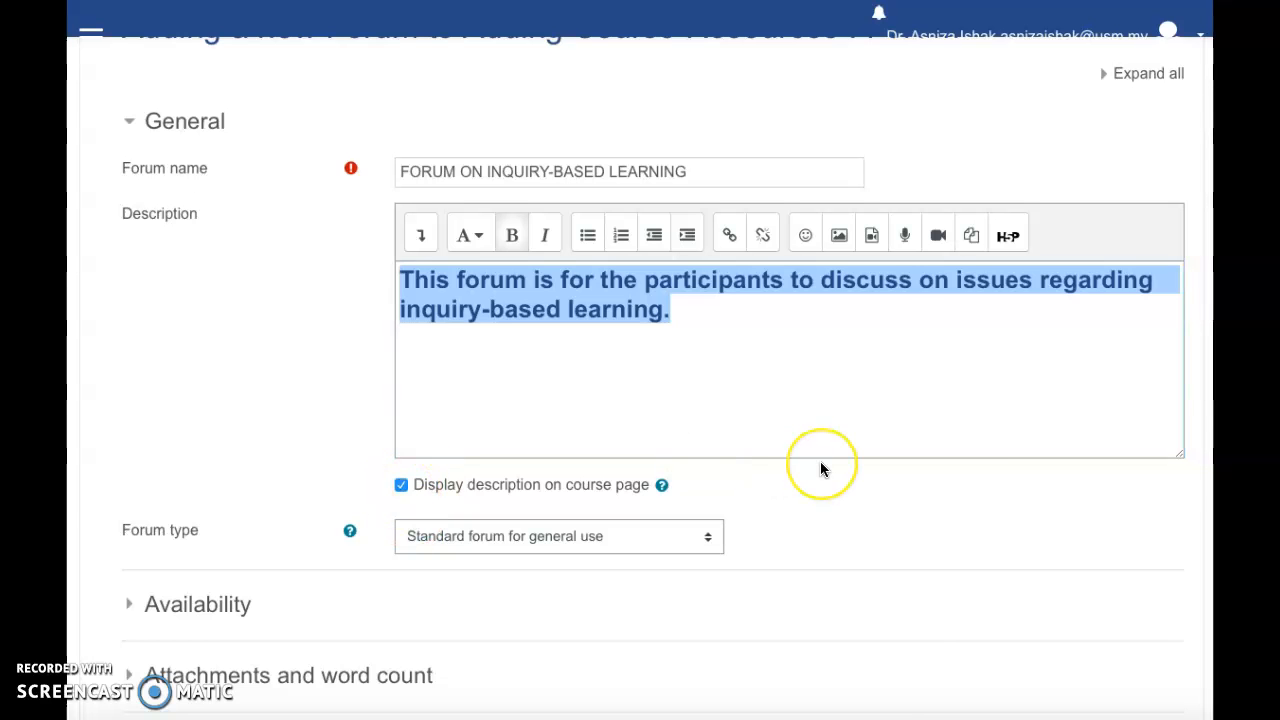
Step: Enable the due date in the forum's availability settings and set its day to 17
scroll(820, 462, down, 4)
scroll(820, 463, down, 1)
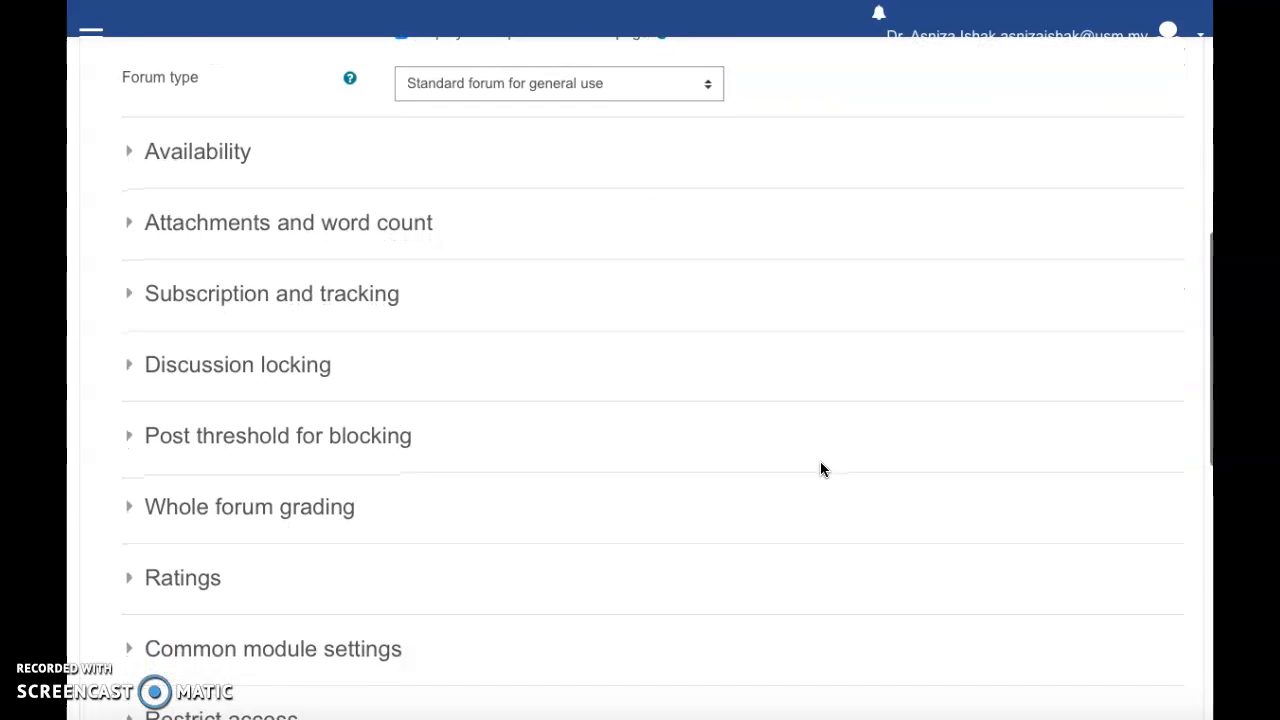
click(207, 153)
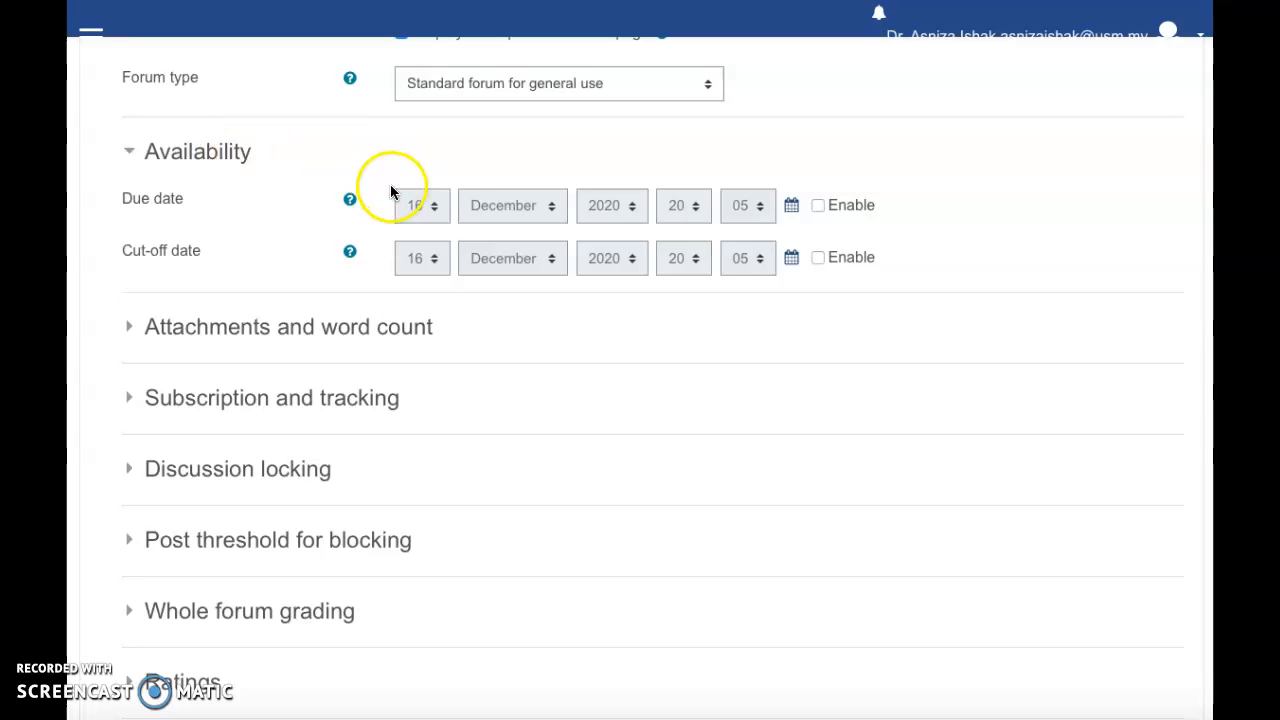
click(819, 206)
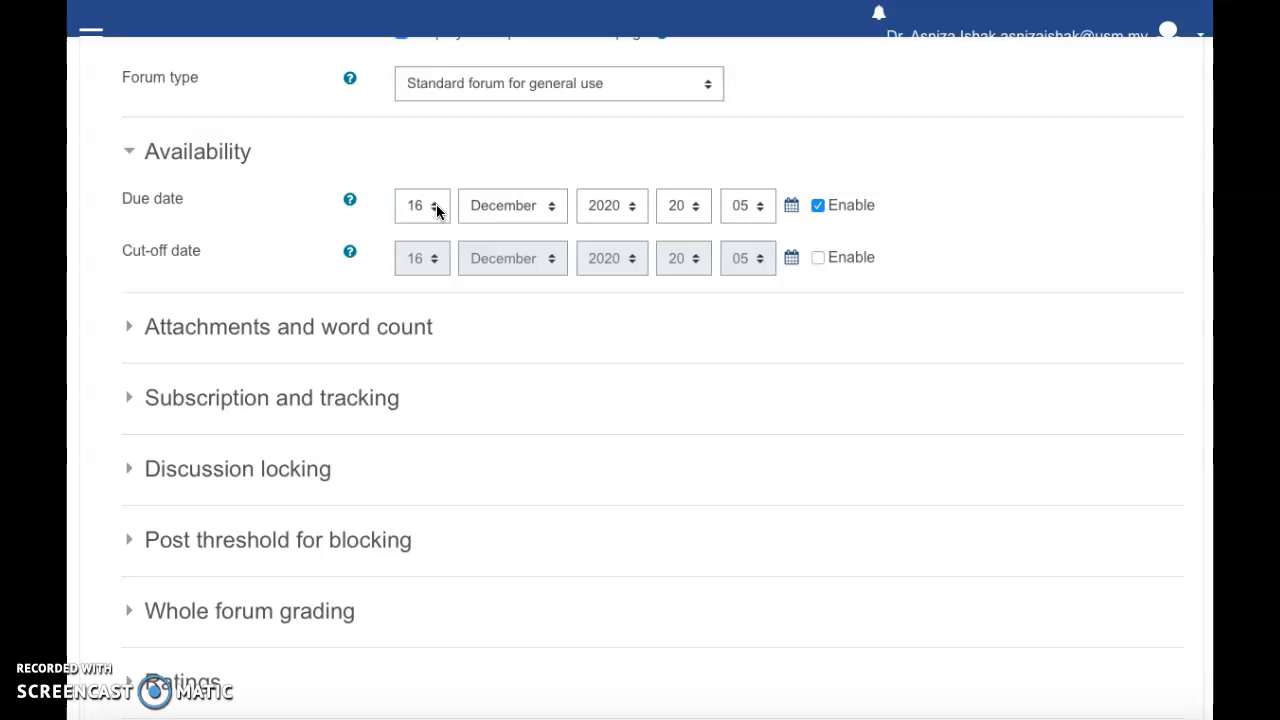
click(695, 208)
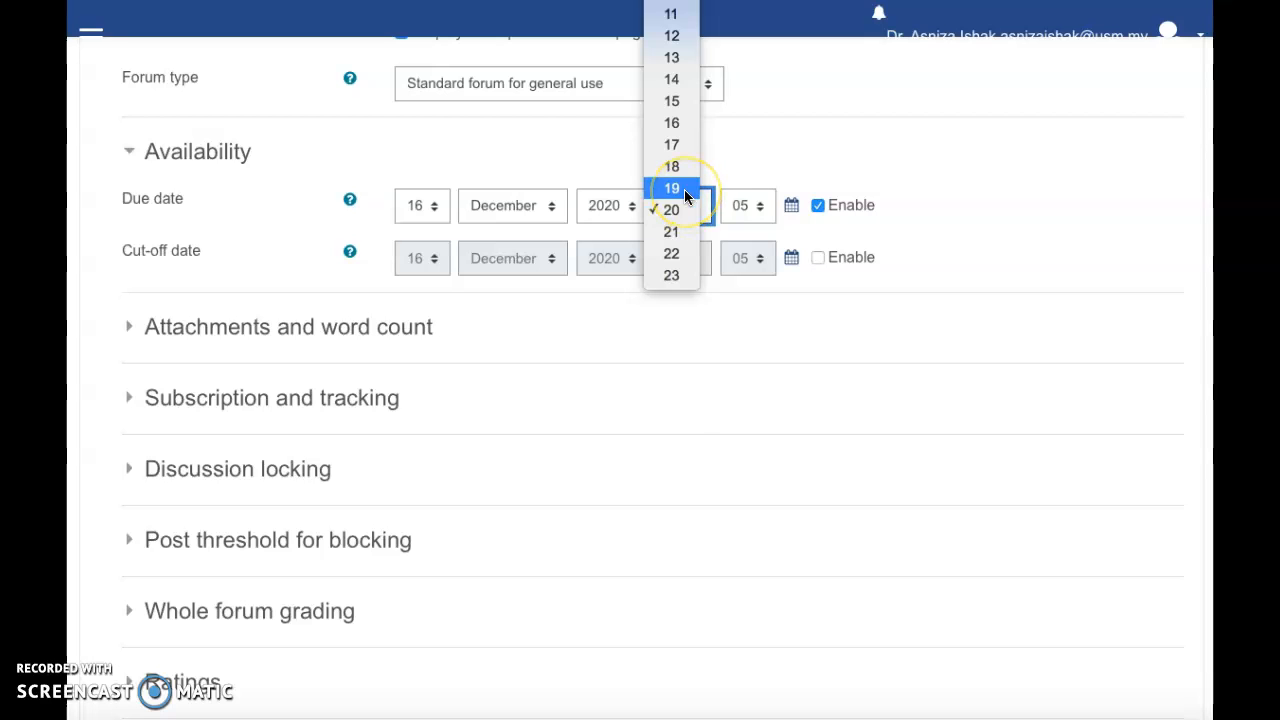
scroll(684, 189, up, 3)
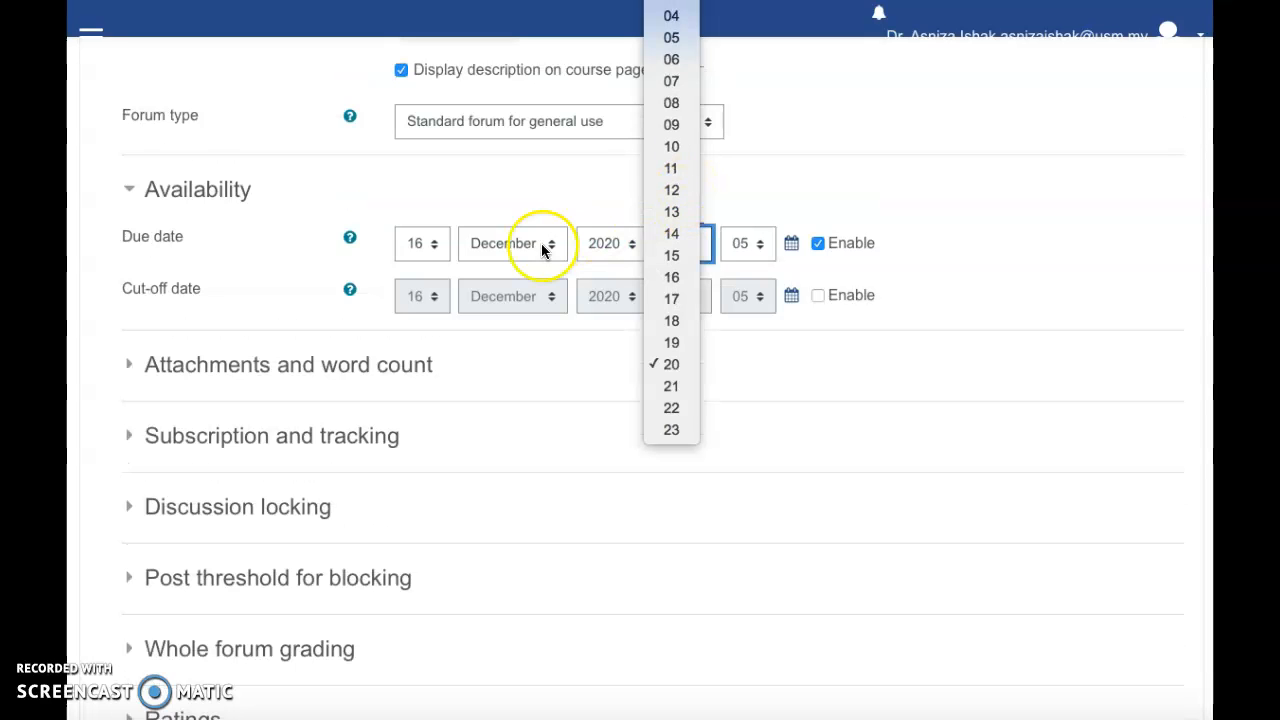
click(433, 243)
click(433, 243)
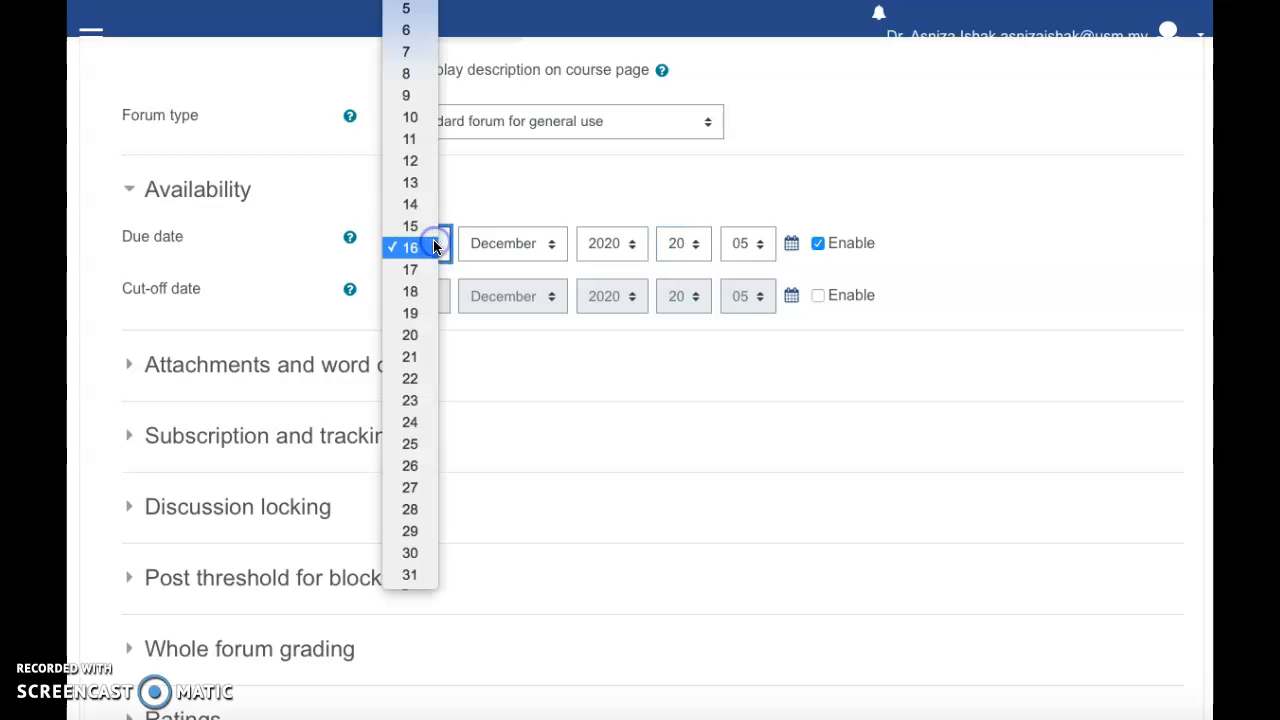
click(420, 270)
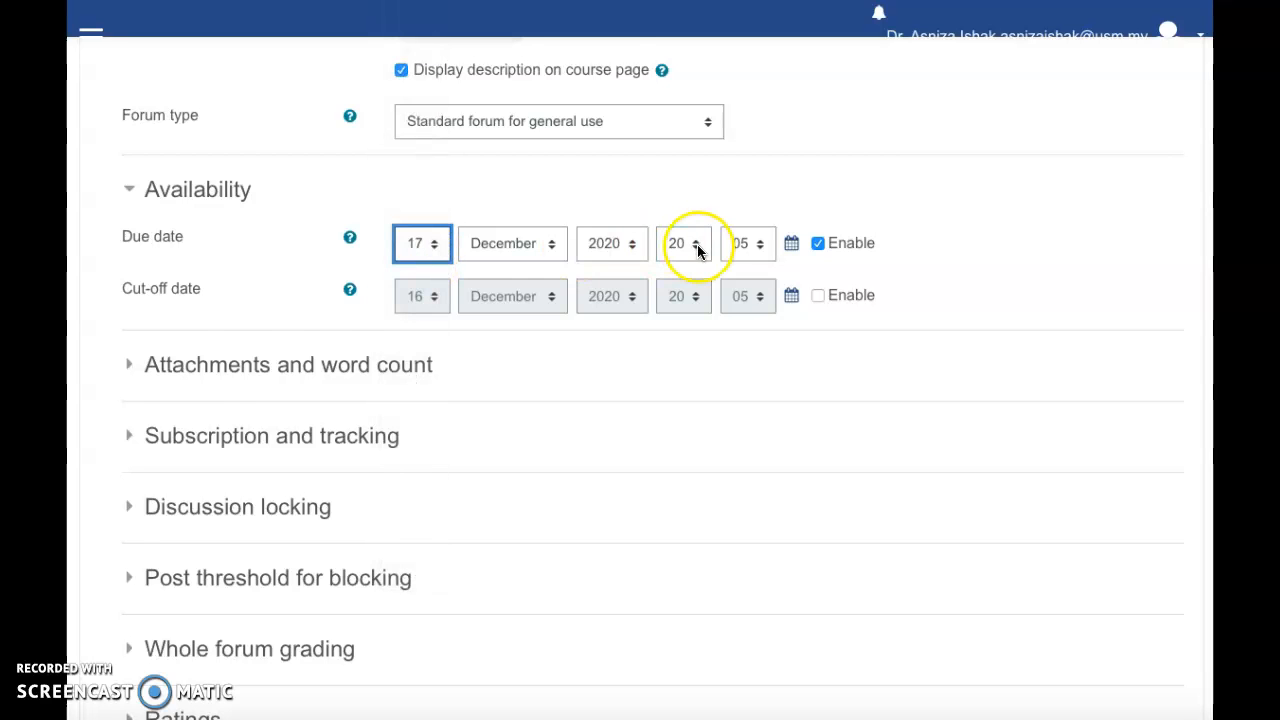
Step: Set the time of the forum's due date to 08:00
scroll(697, 244, down, 1)
click(697, 207)
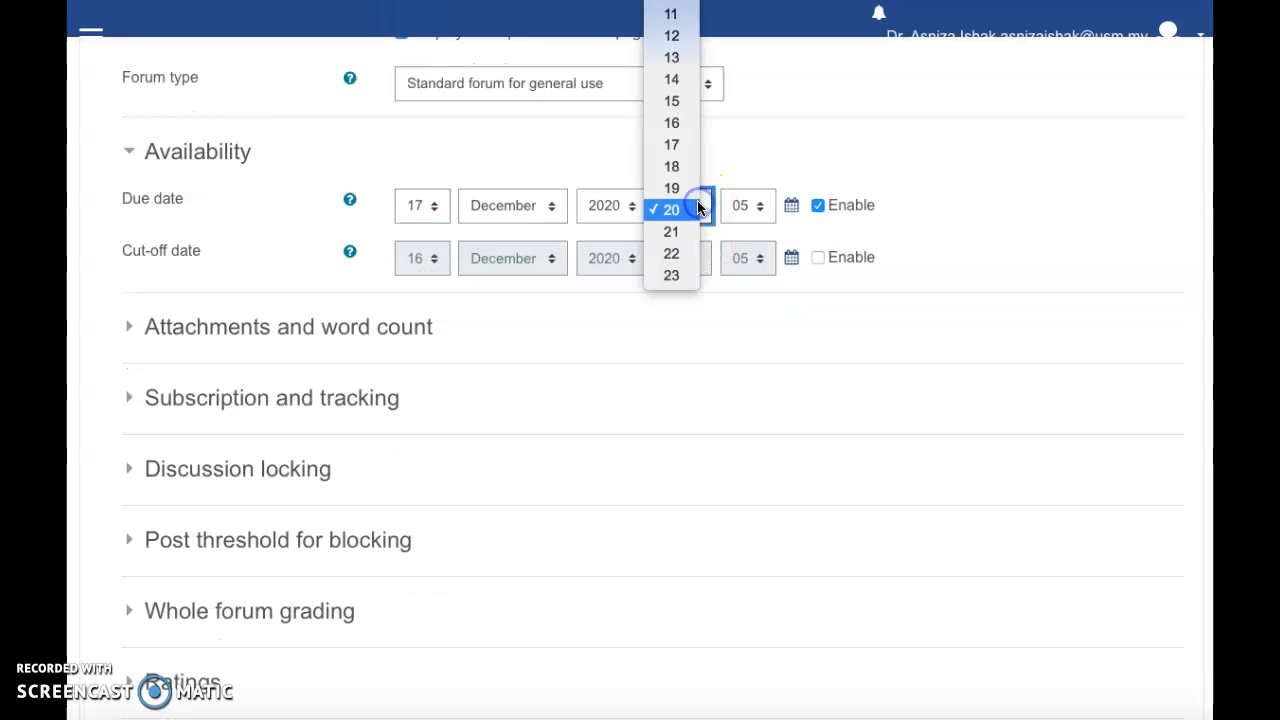
scroll(671, 20, up, 2)
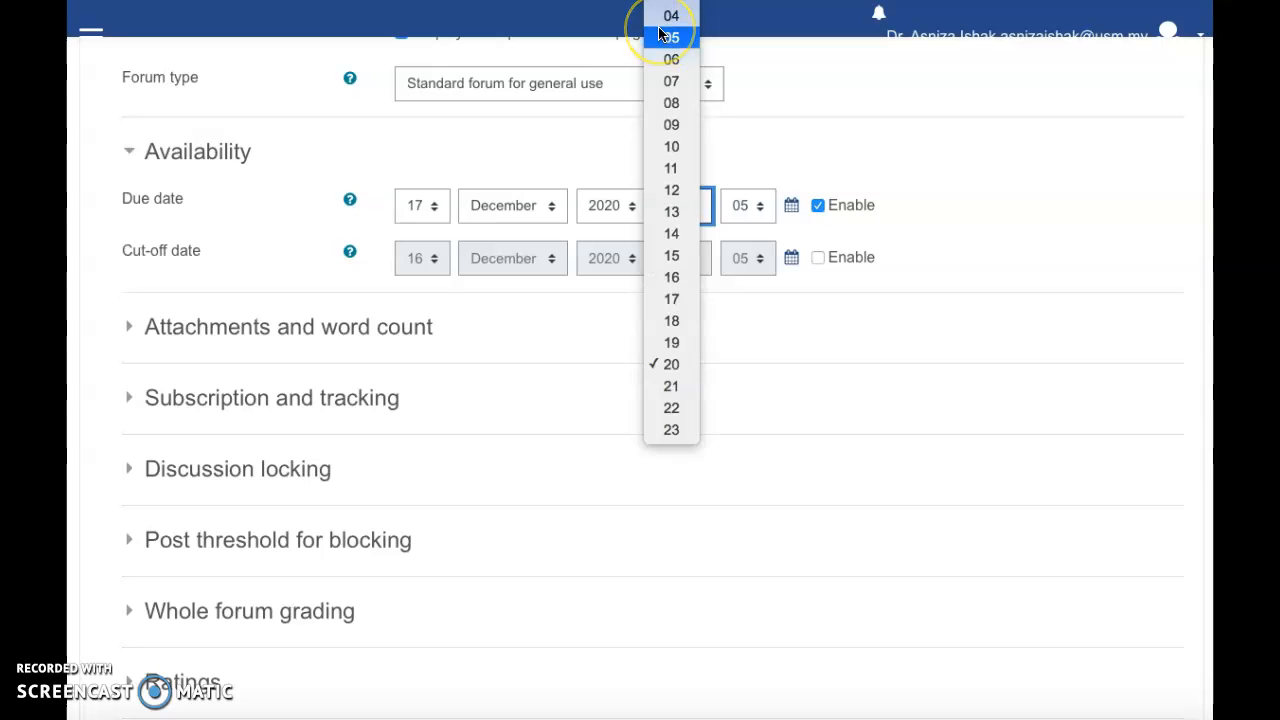
click(676, 104)
click(761, 206)
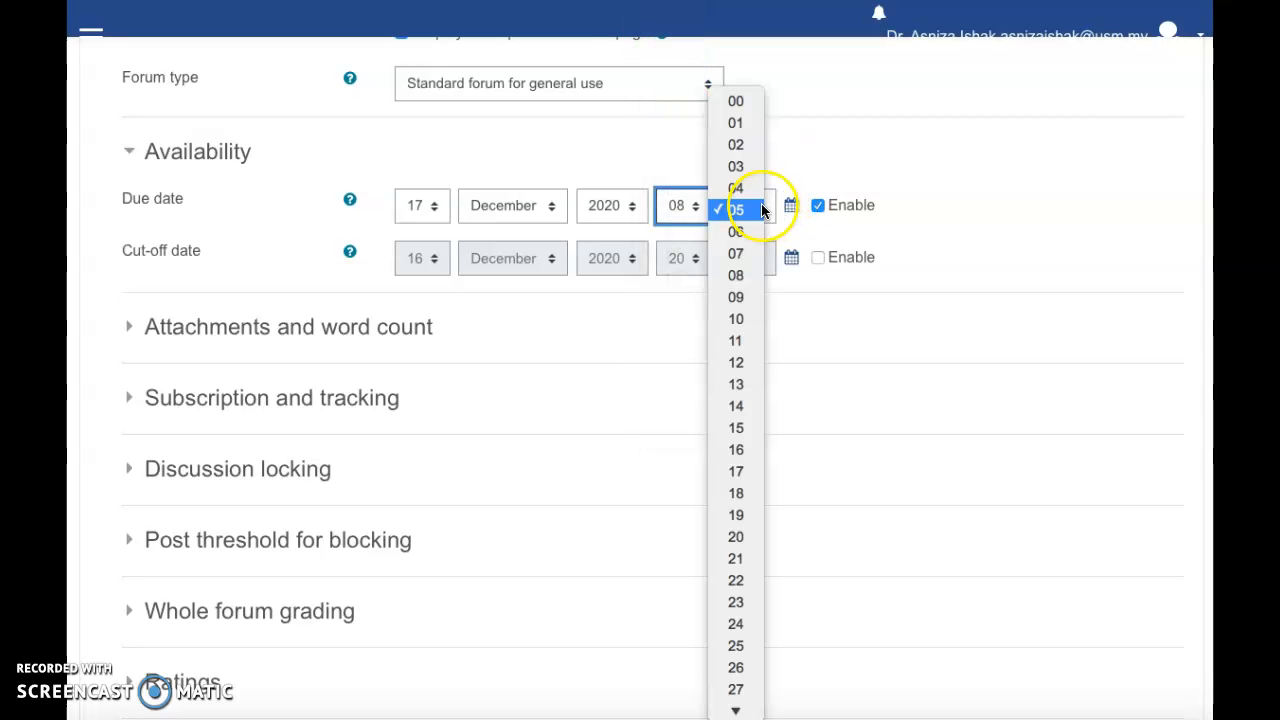
click(738, 99)
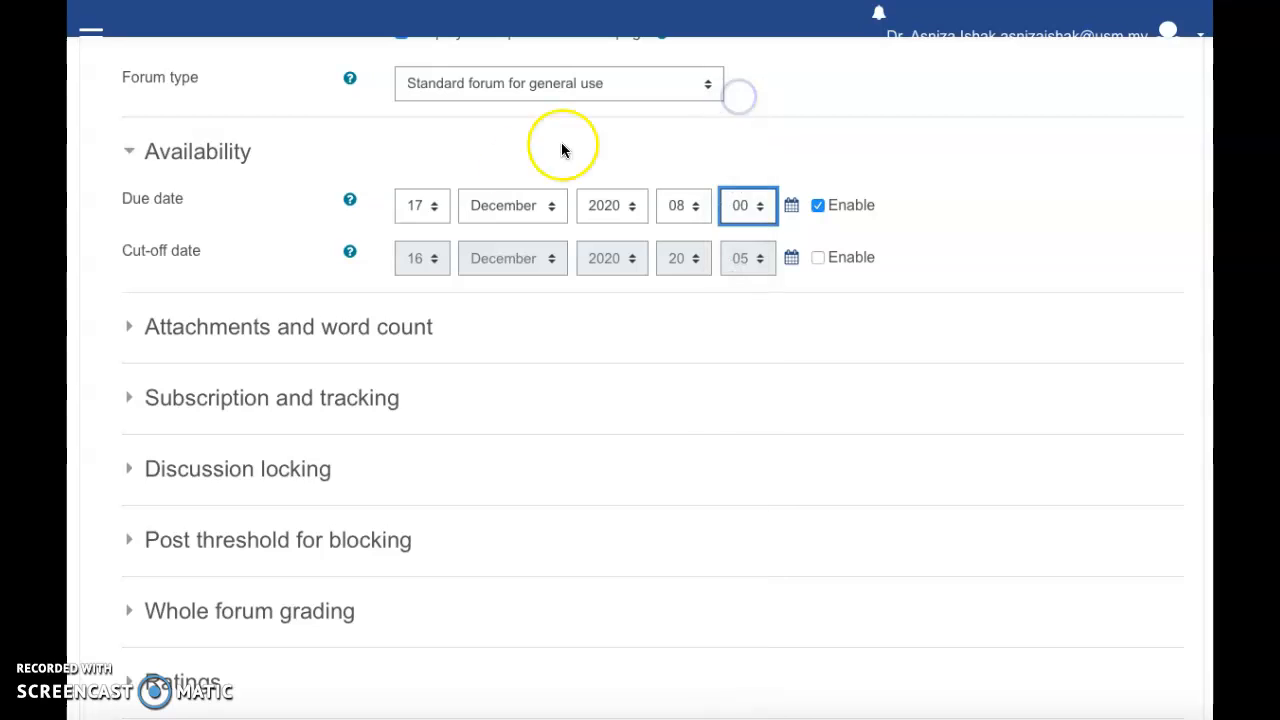
Step: Enable the forum's cut-off date and view its available day choices
click(433, 261)
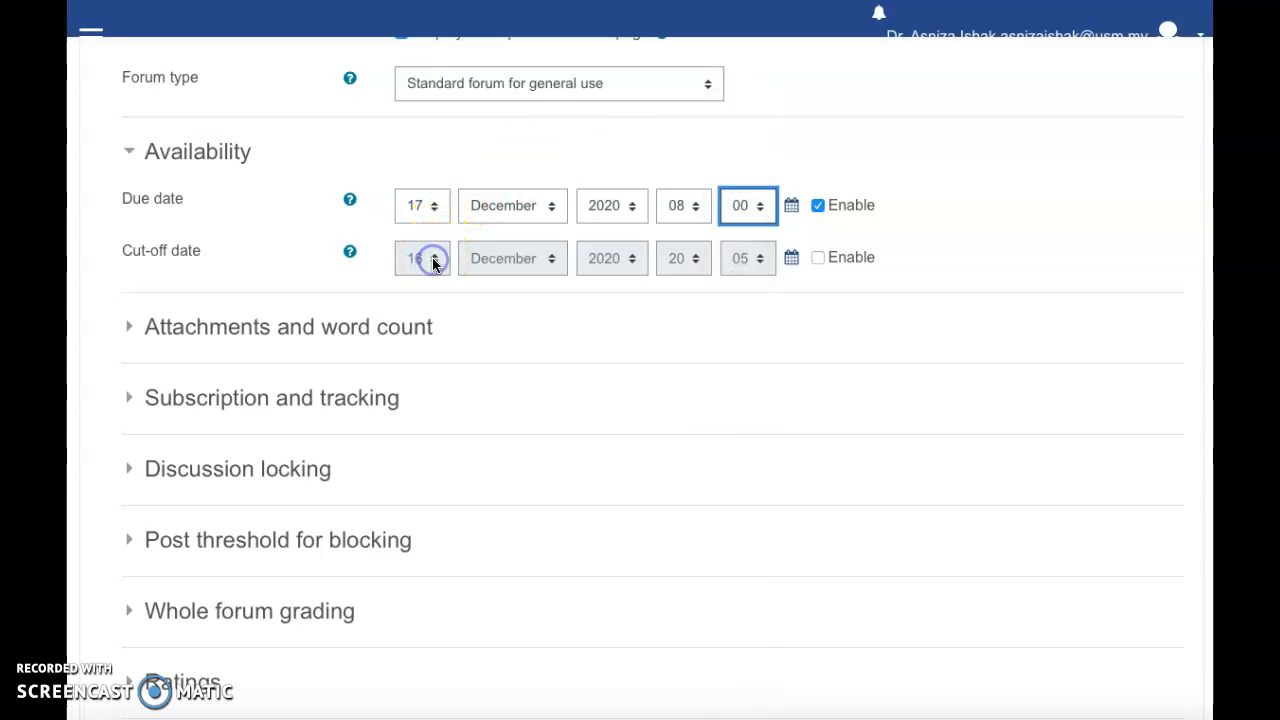
click(818, 260)
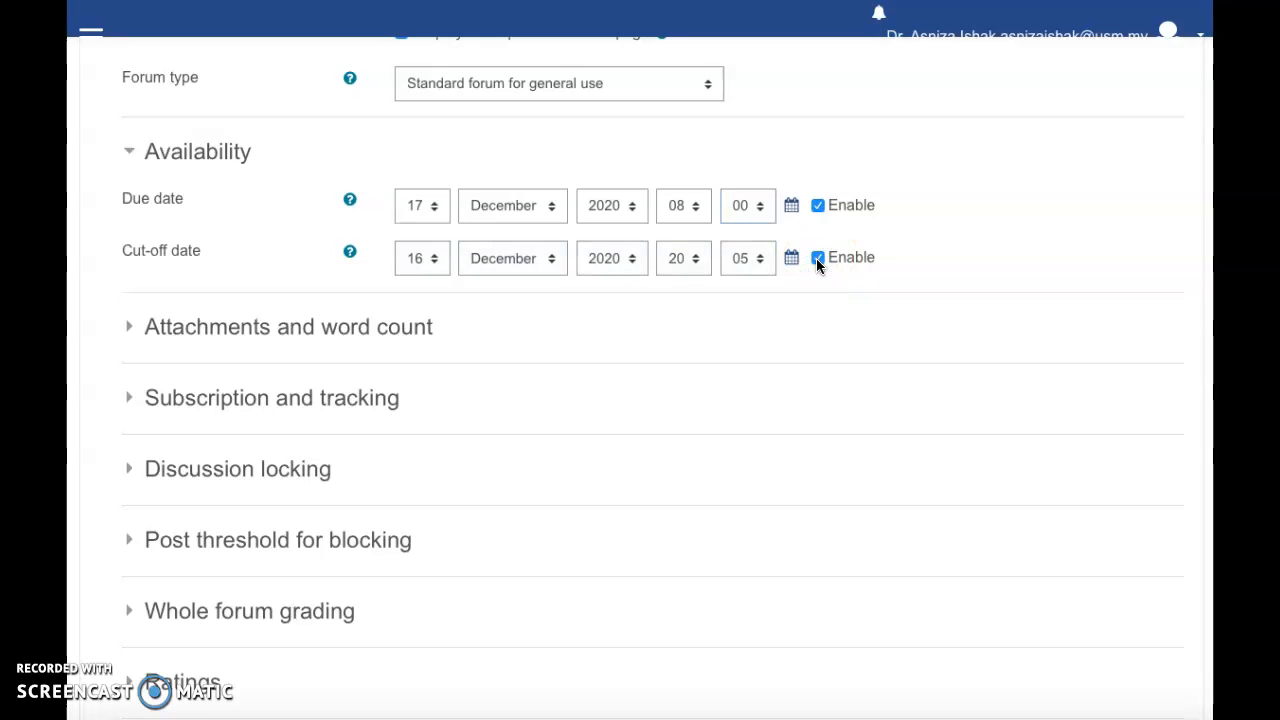
scroll(816, 261, up, 1)
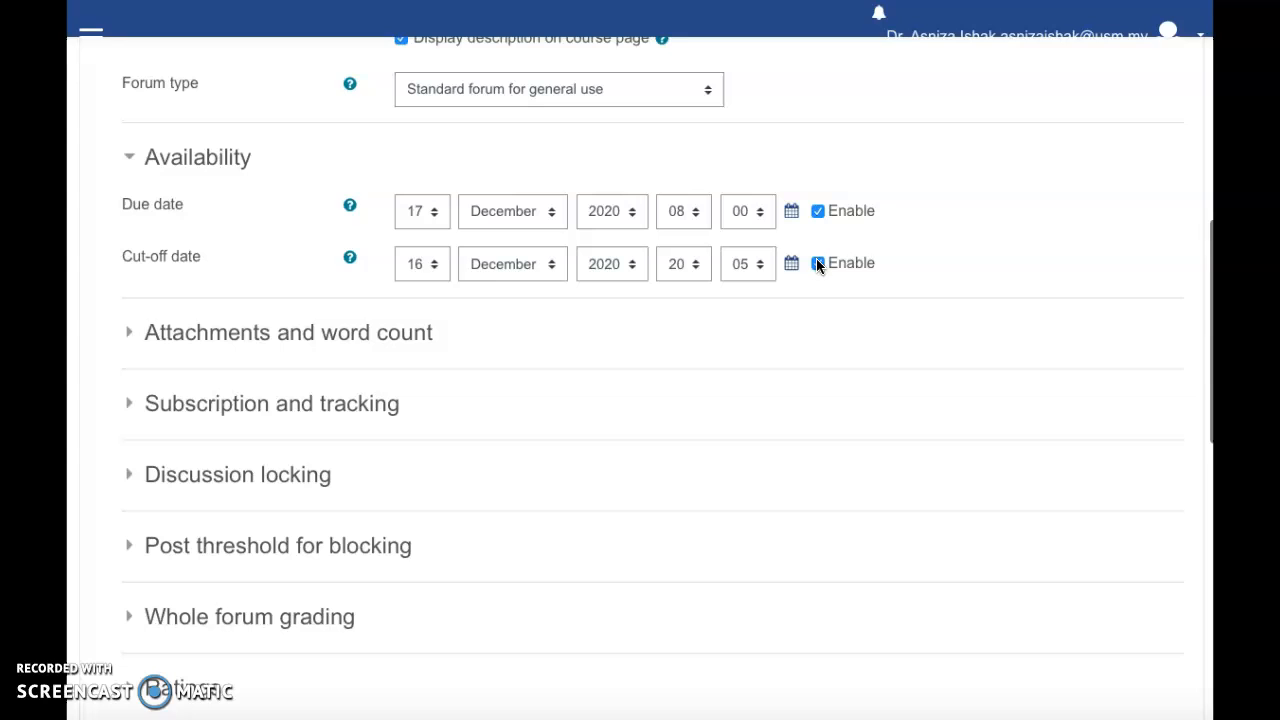
click(437, 264)
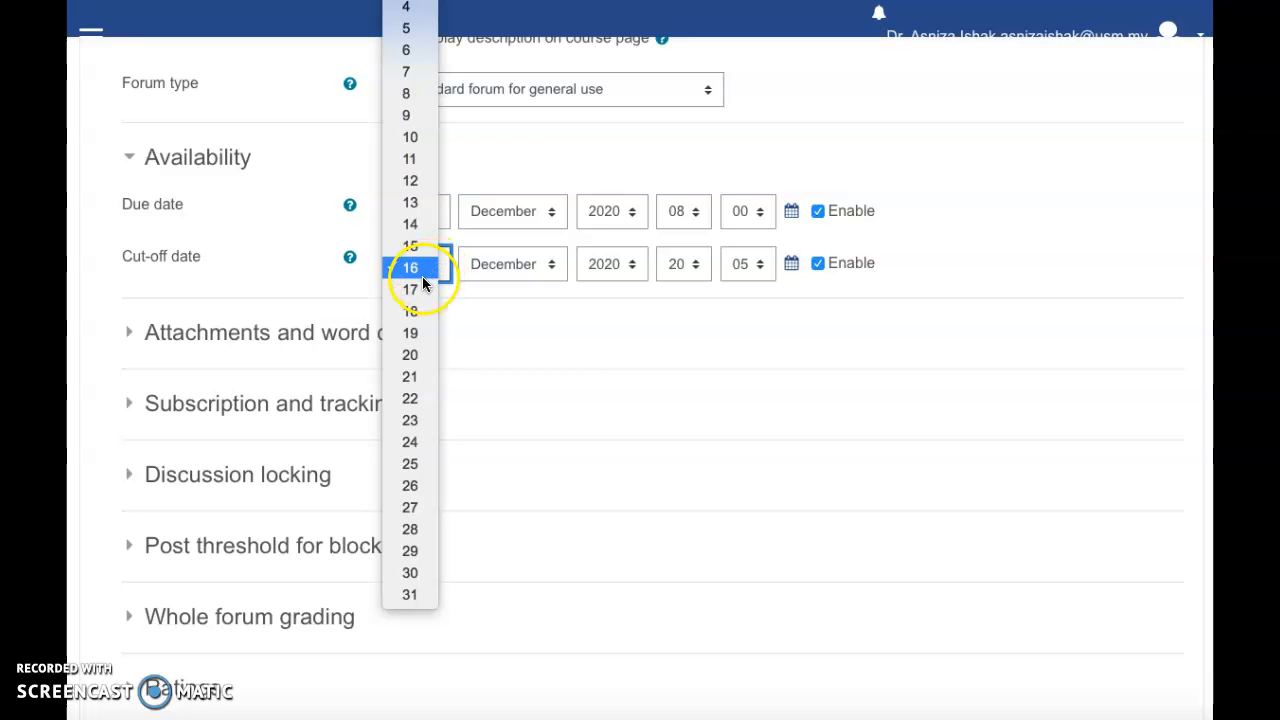
click(483, 297)
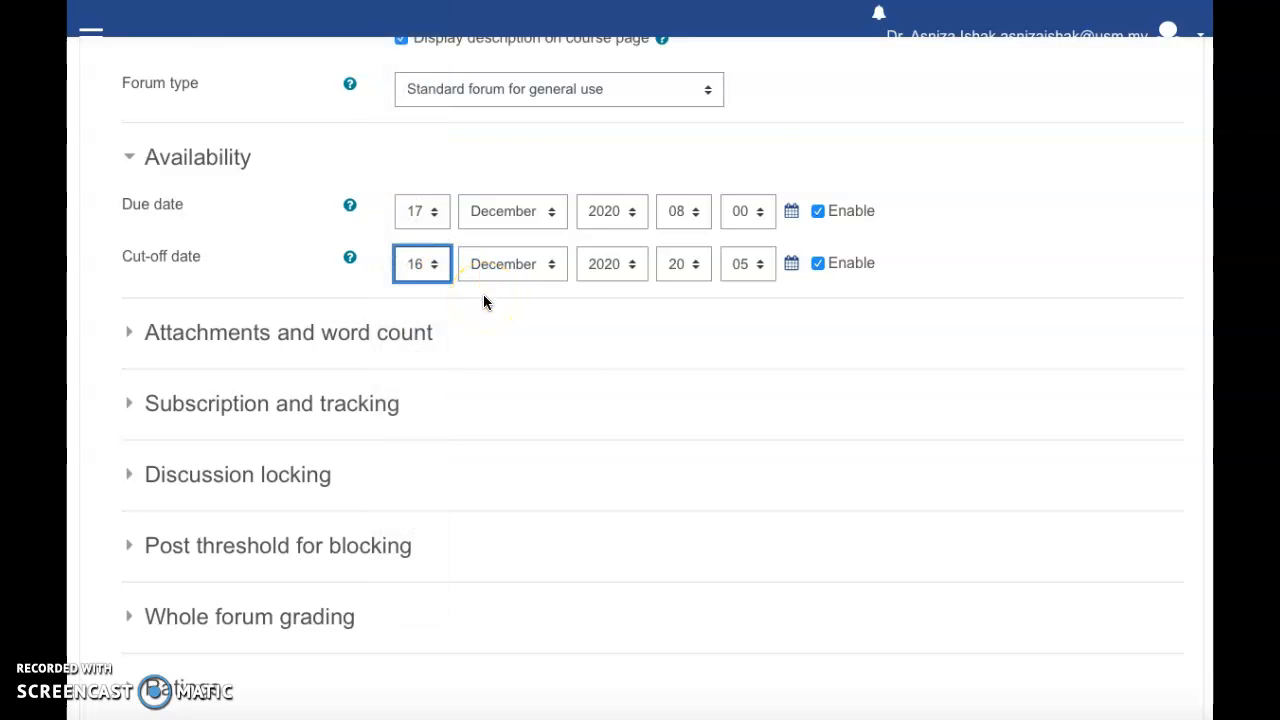
scroll(641, 224, up, 1)
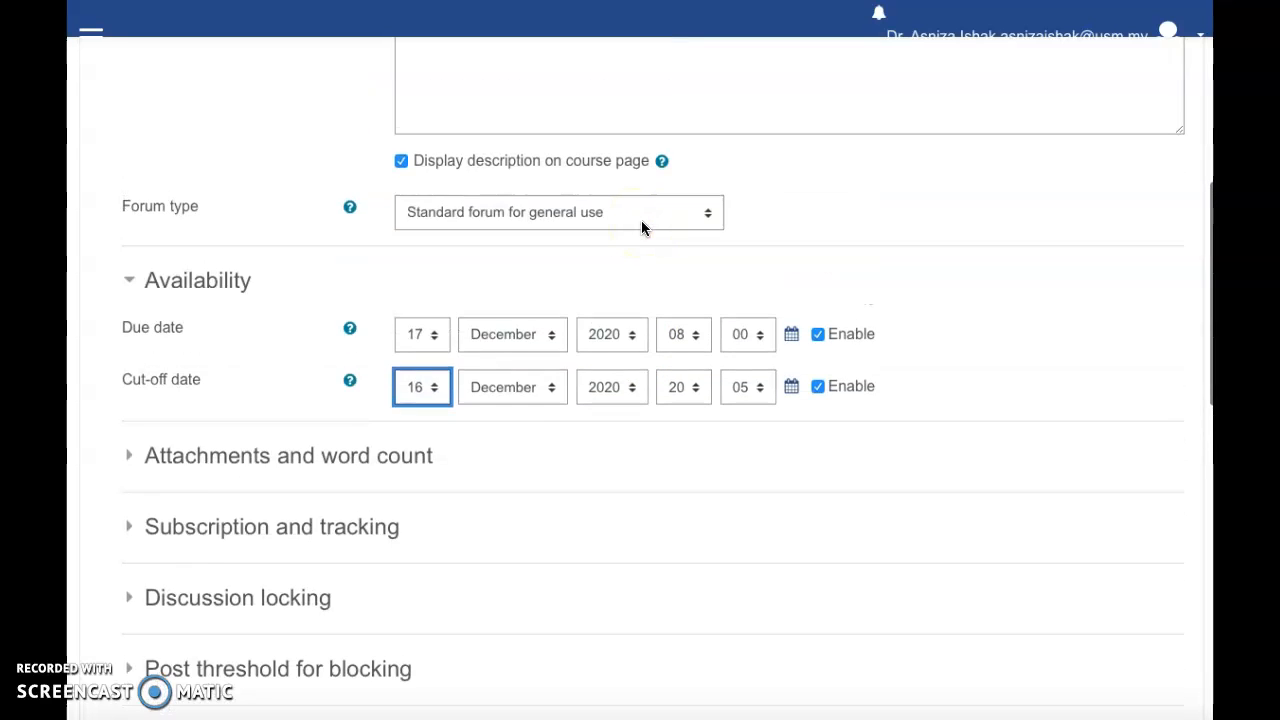
Step: Set the day of the forum's due date to 24 and disable the cut-off date
click(434, 341)
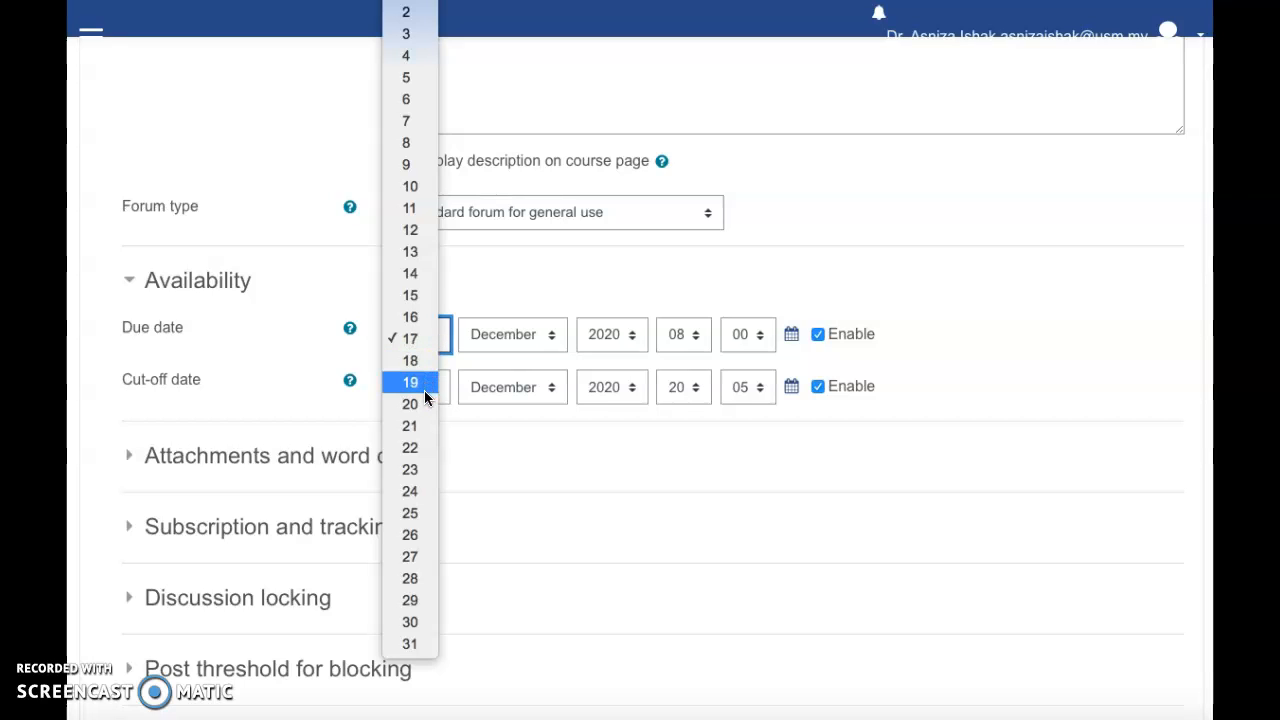
click(415, 492)
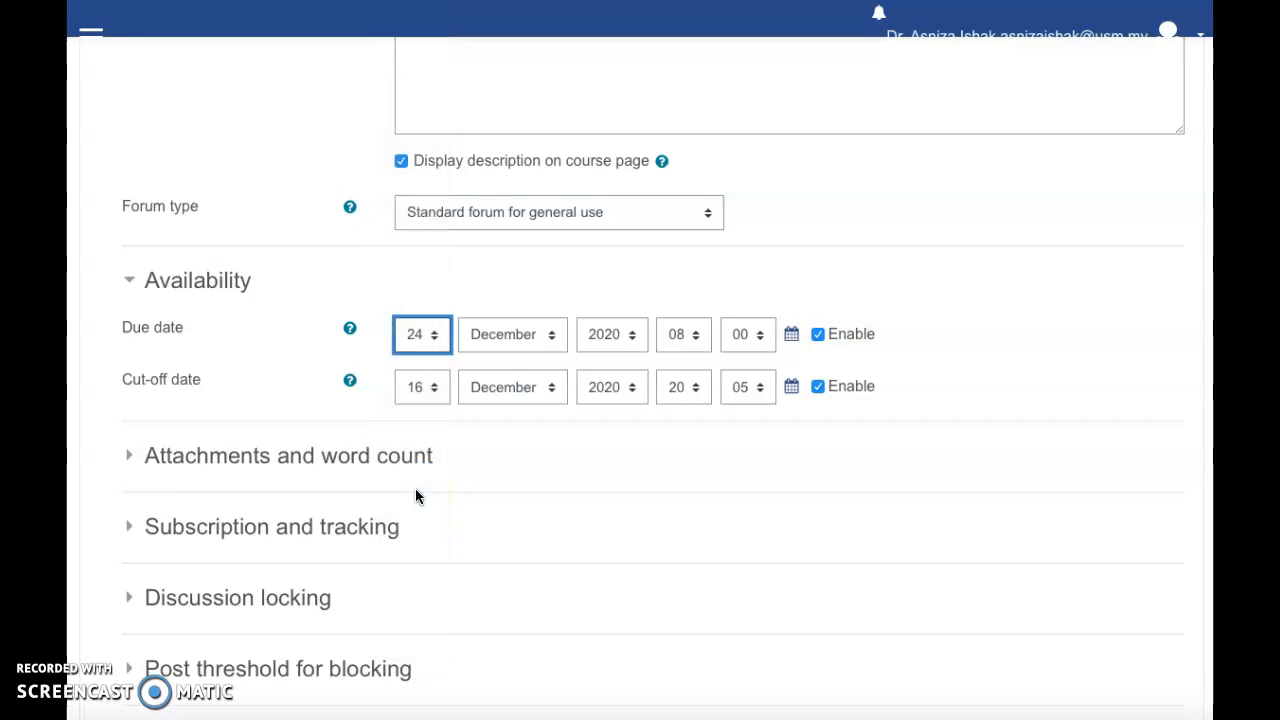
click(819, 388)
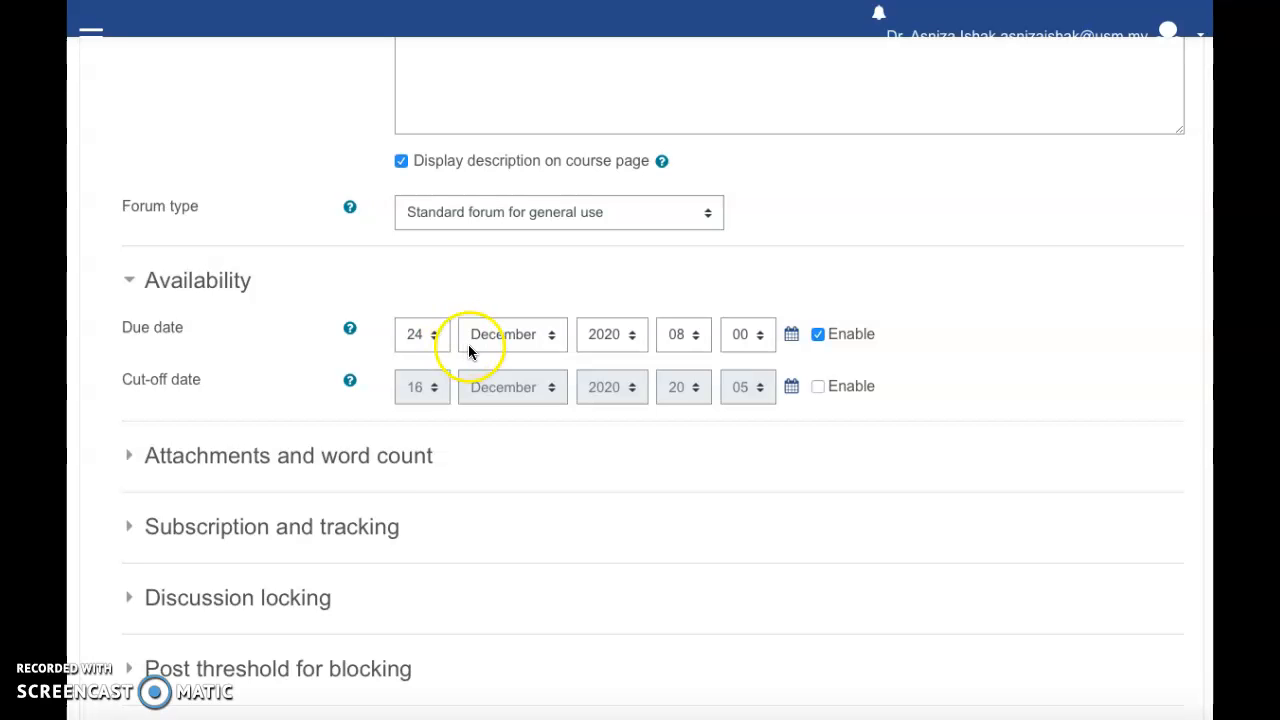
Step: In the attachments and word count settings, choose 500KB as the maximum attachment size and No for displaying the word count
scroll(466, 344, down, 2)
click(295, 283)
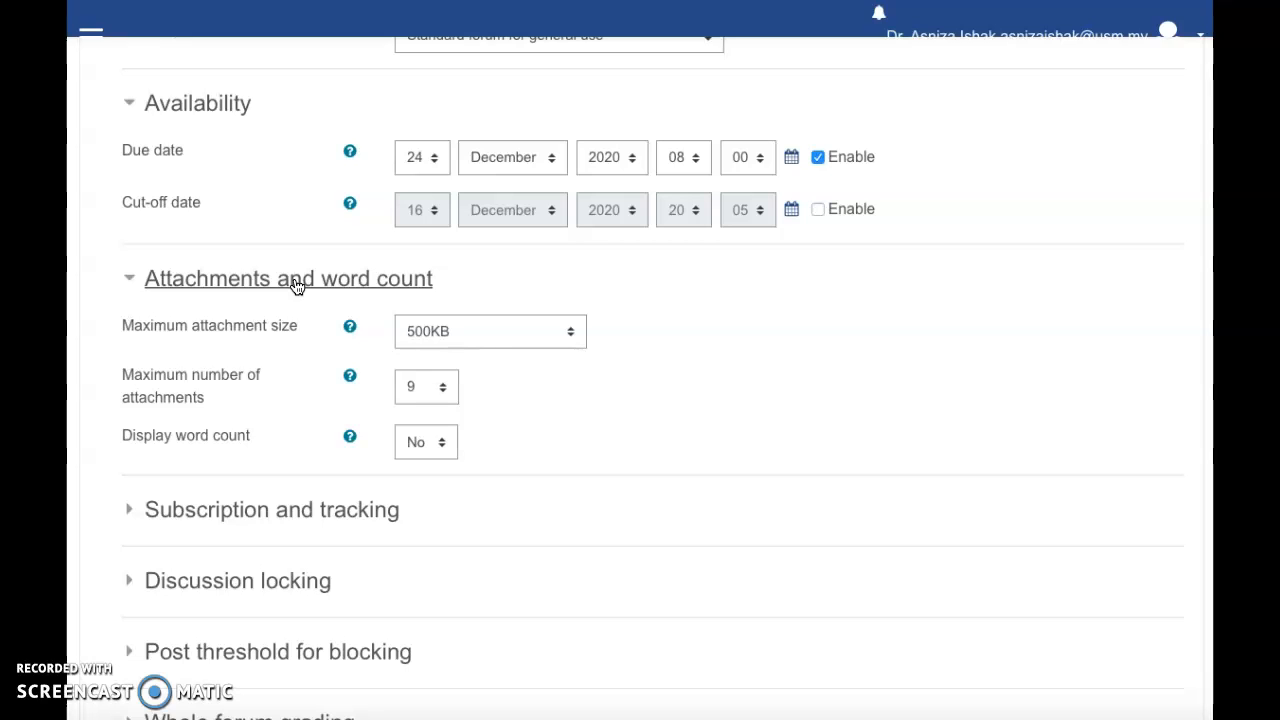
click(272, 285)
click(269, 287)
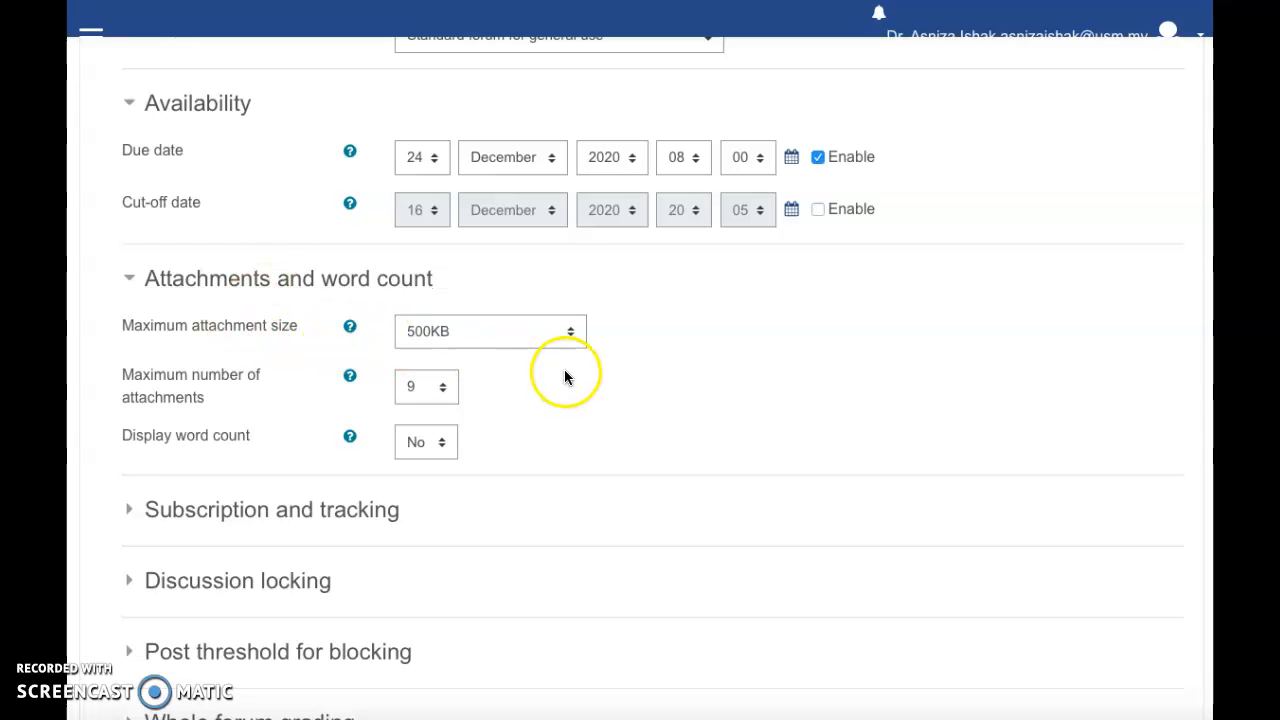
click(569, 333)
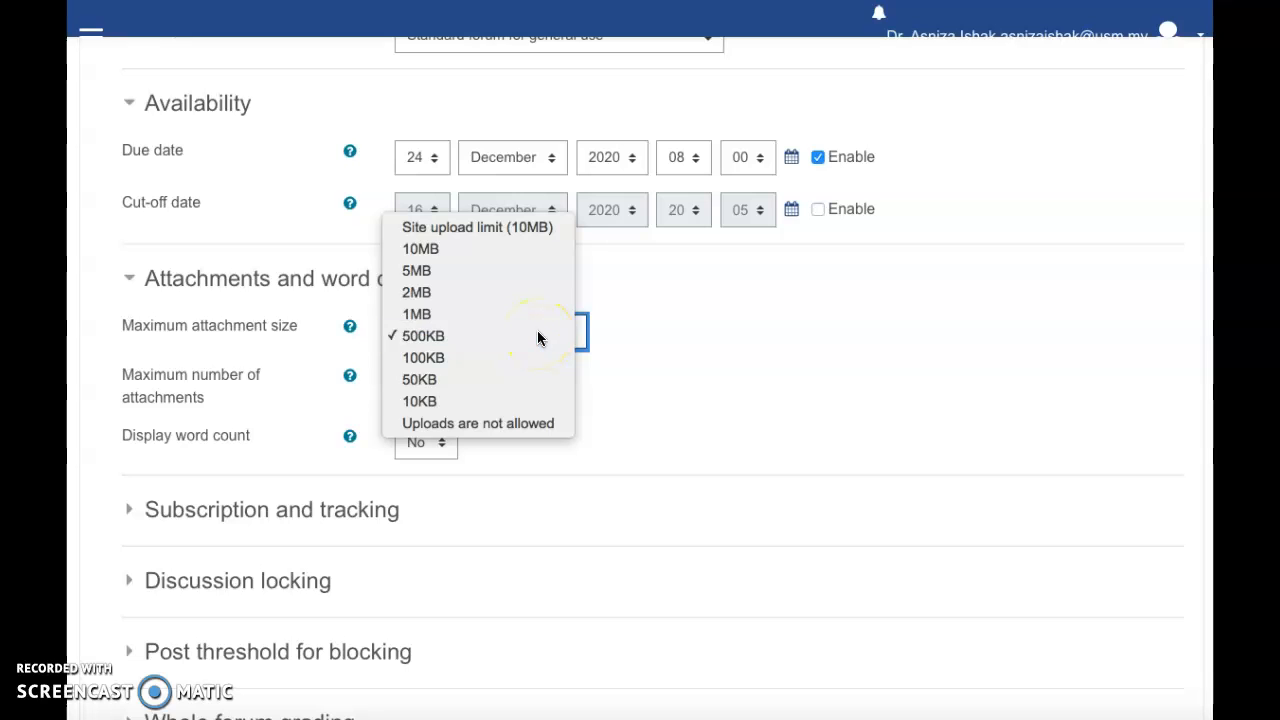
click(537, 336)
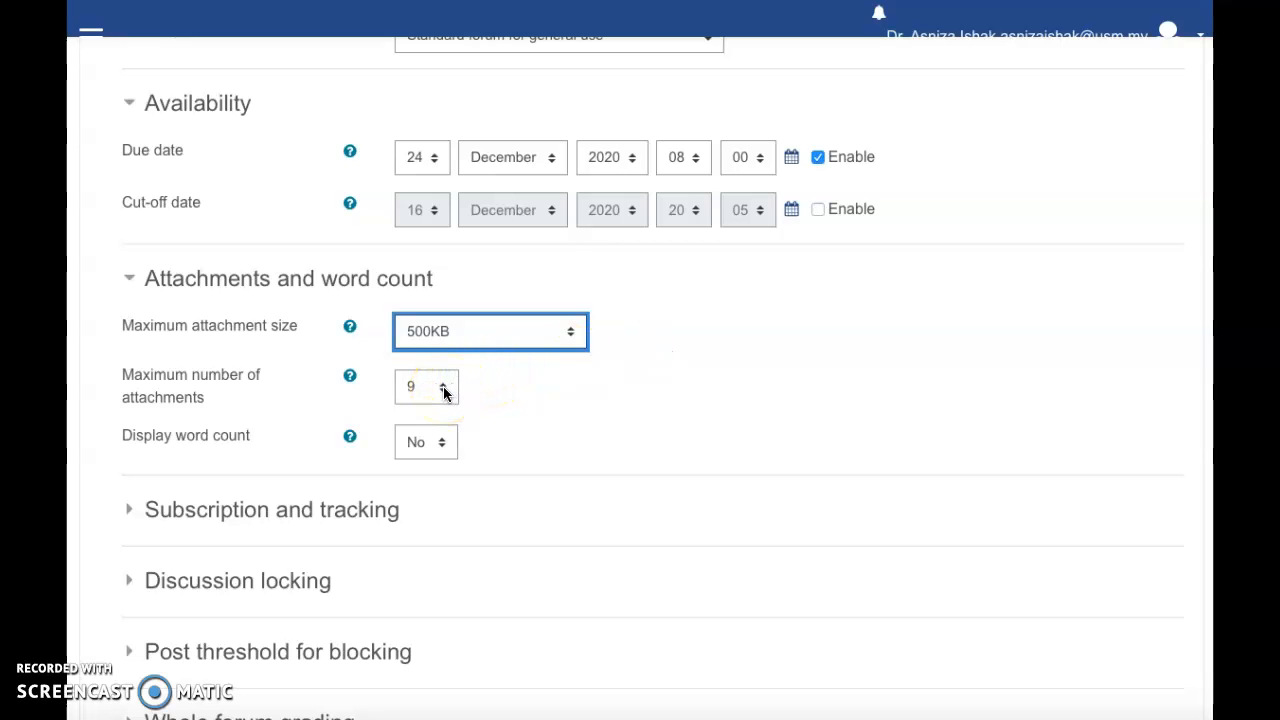
click(443, 446)
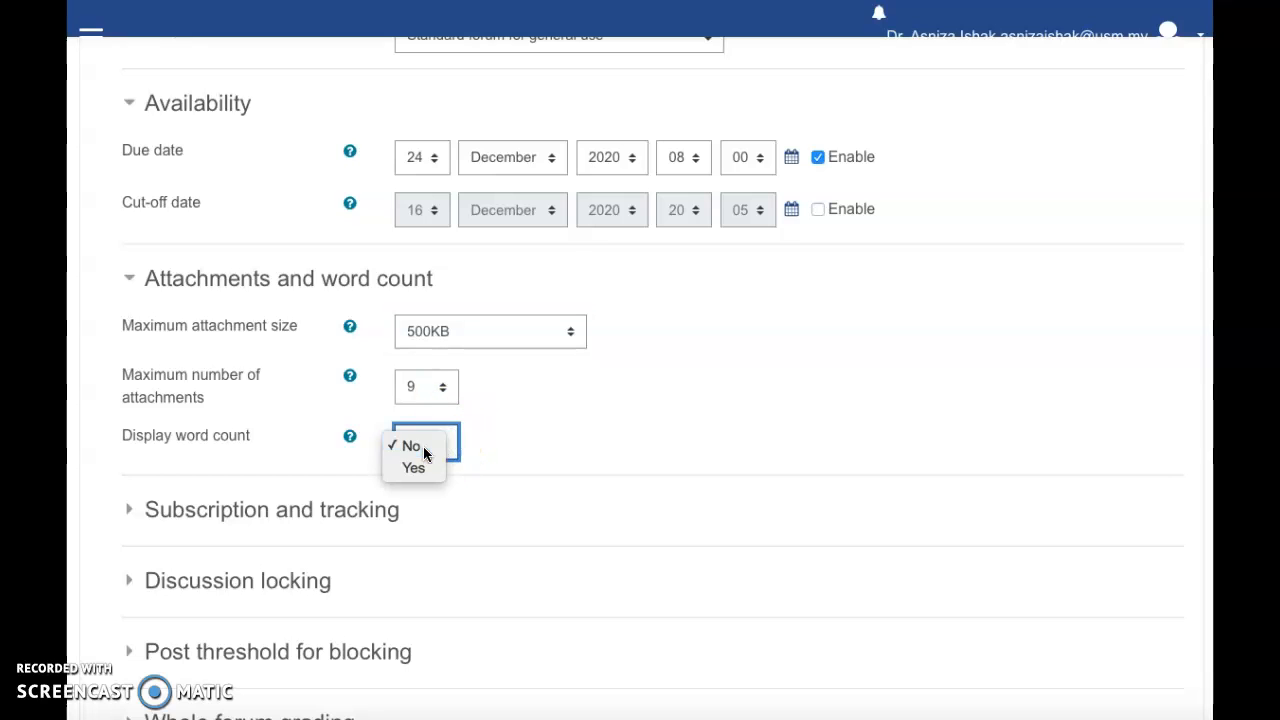
click(424, 450)
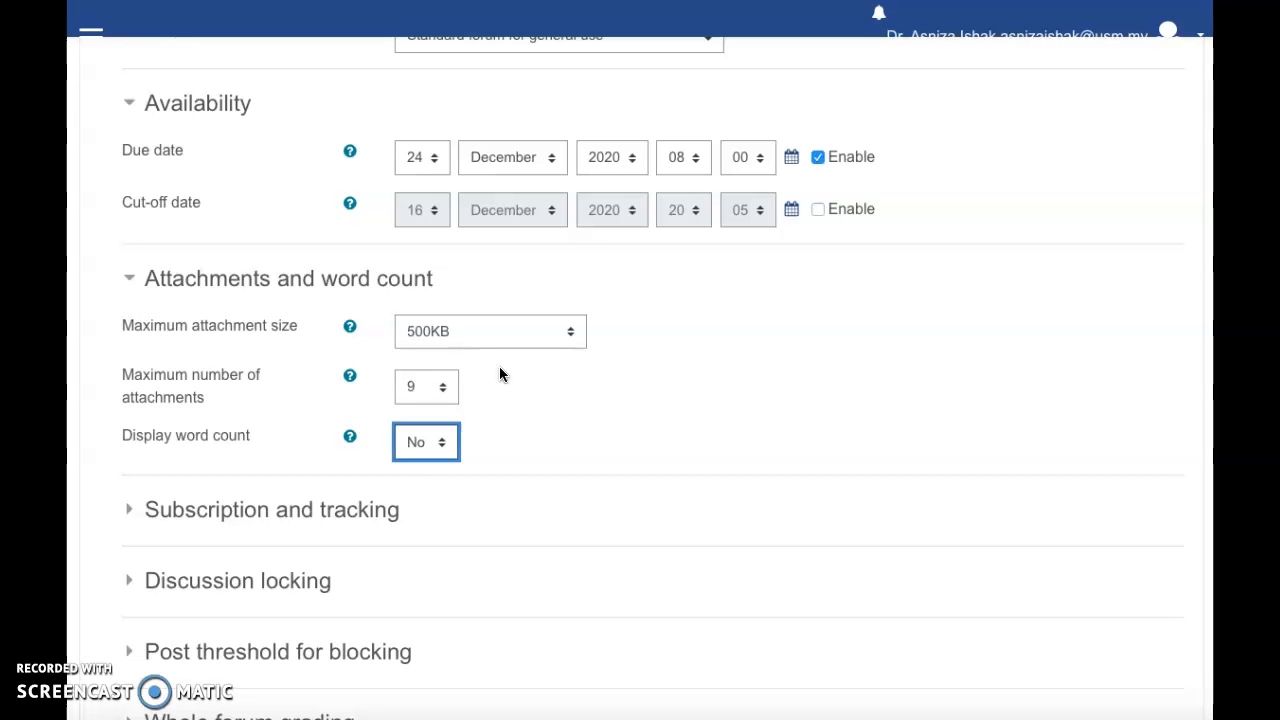
Step: Expand and review the subscription and tracking, discussion locking, and post threshold for blocking settings
scroll(499, 366, down, 1)
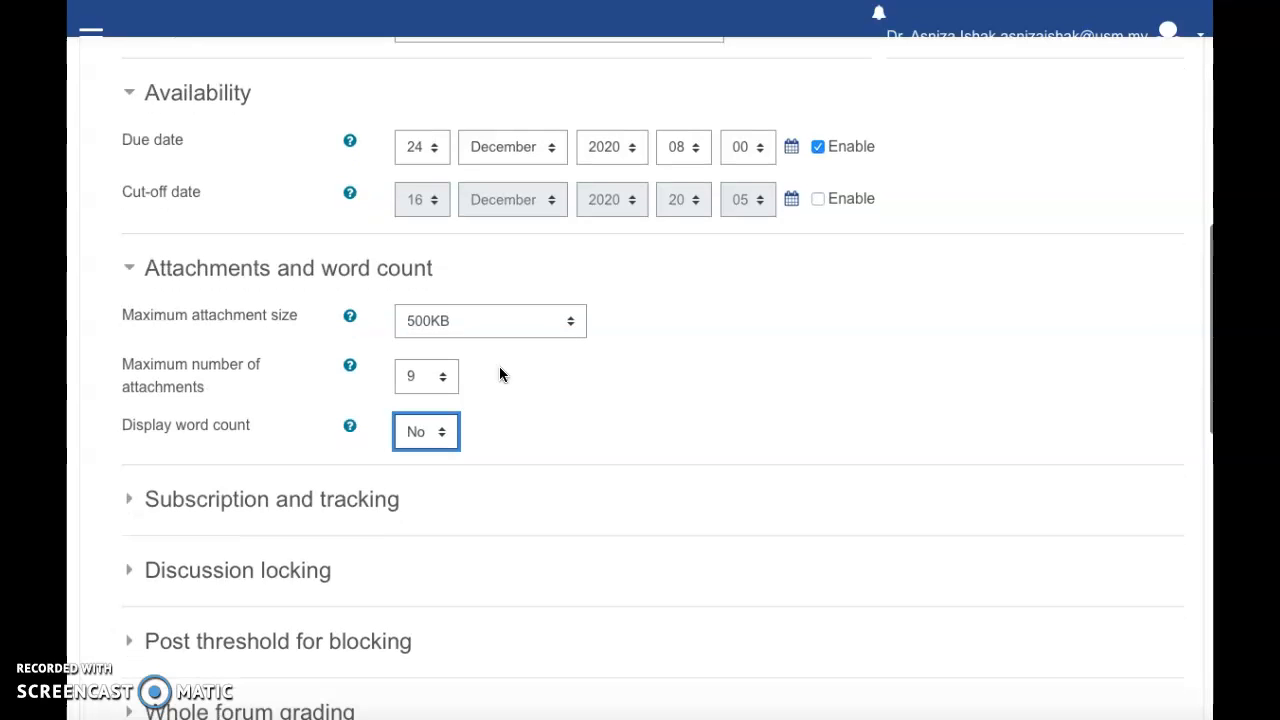
click(283, 502)
scroll(499, 475, down, 3)
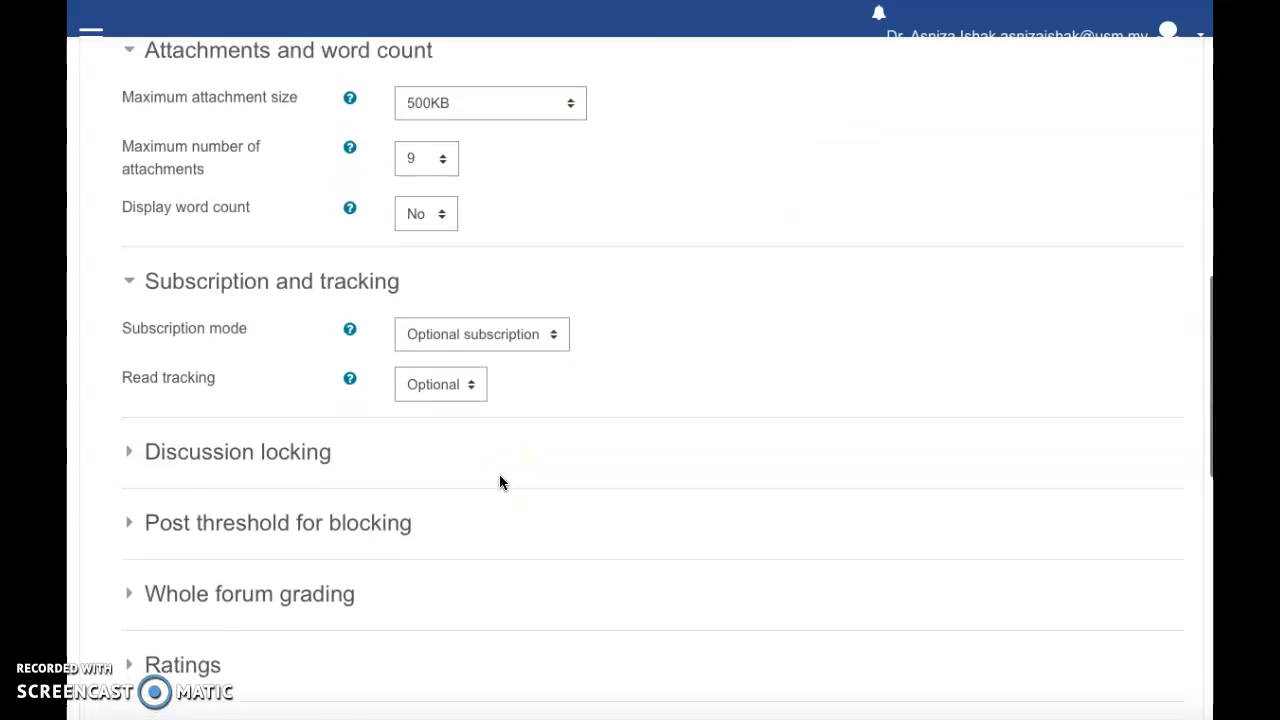
click(296, 452)
scroll(296, 452, down, 2)
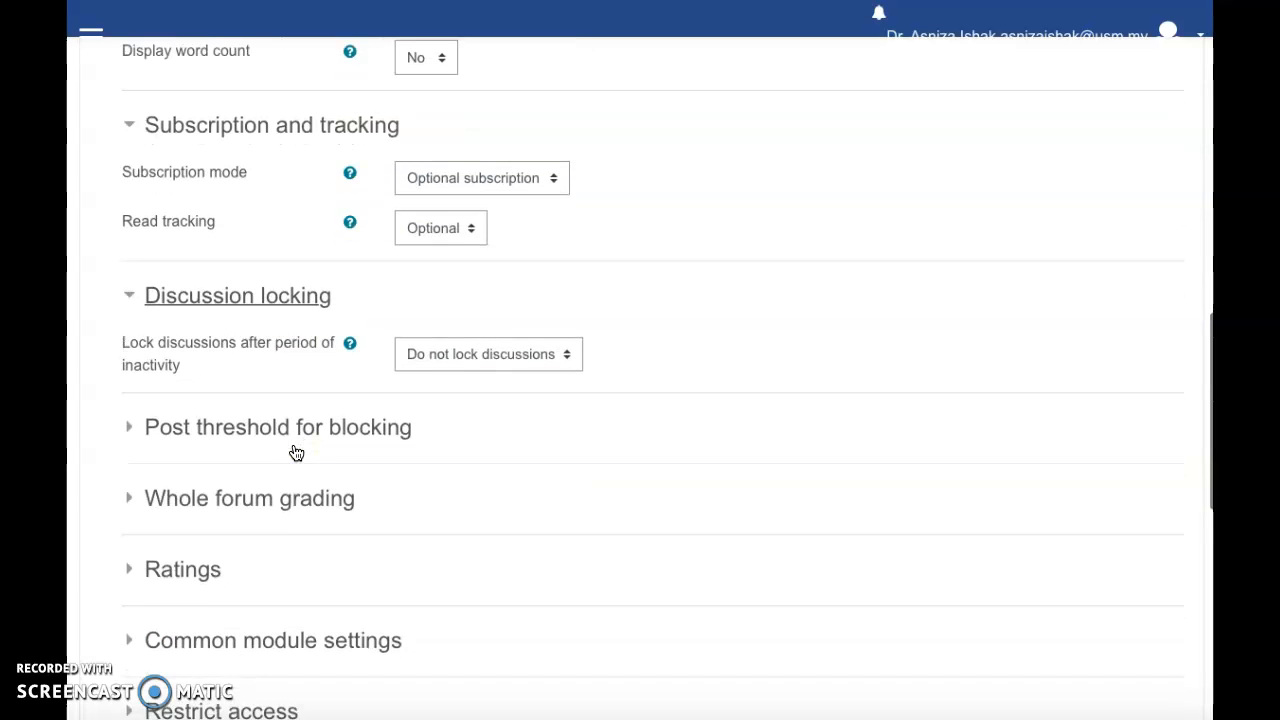
click(306, 420)
scroll(306, 423, down, 3)
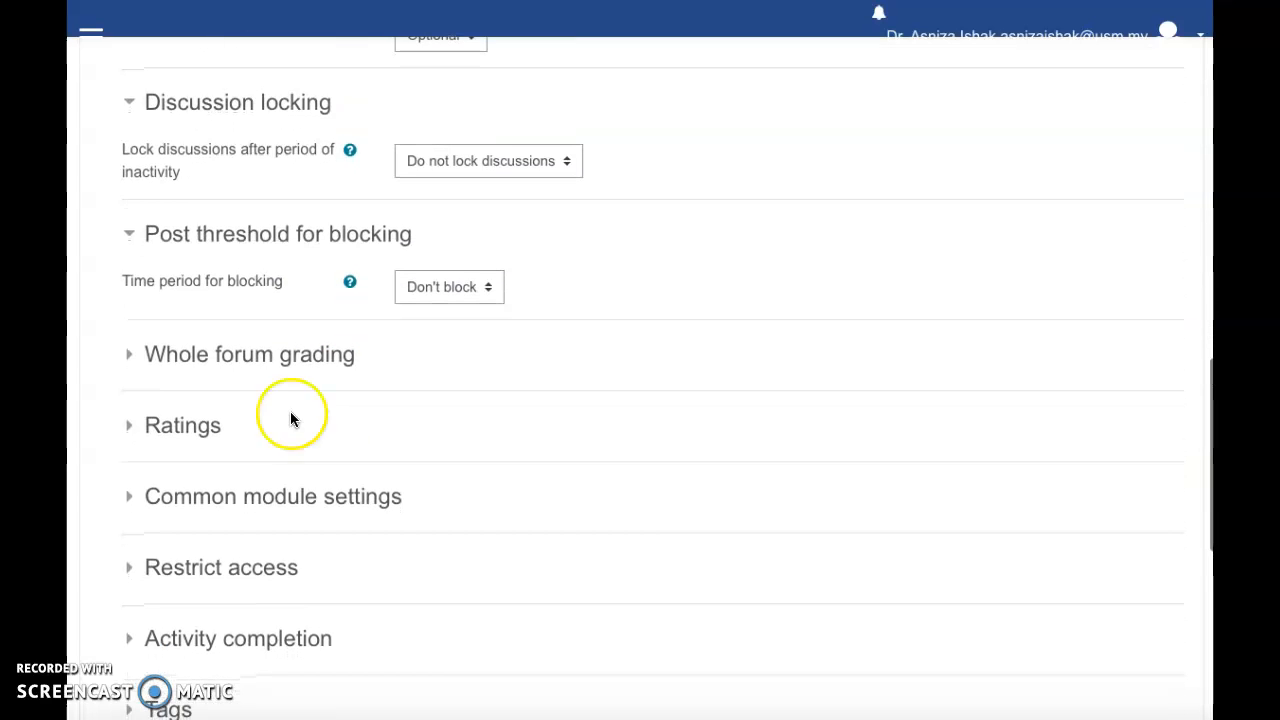
Step: Expand the whole forum grading settings and review the available grade types
click(252, 360)
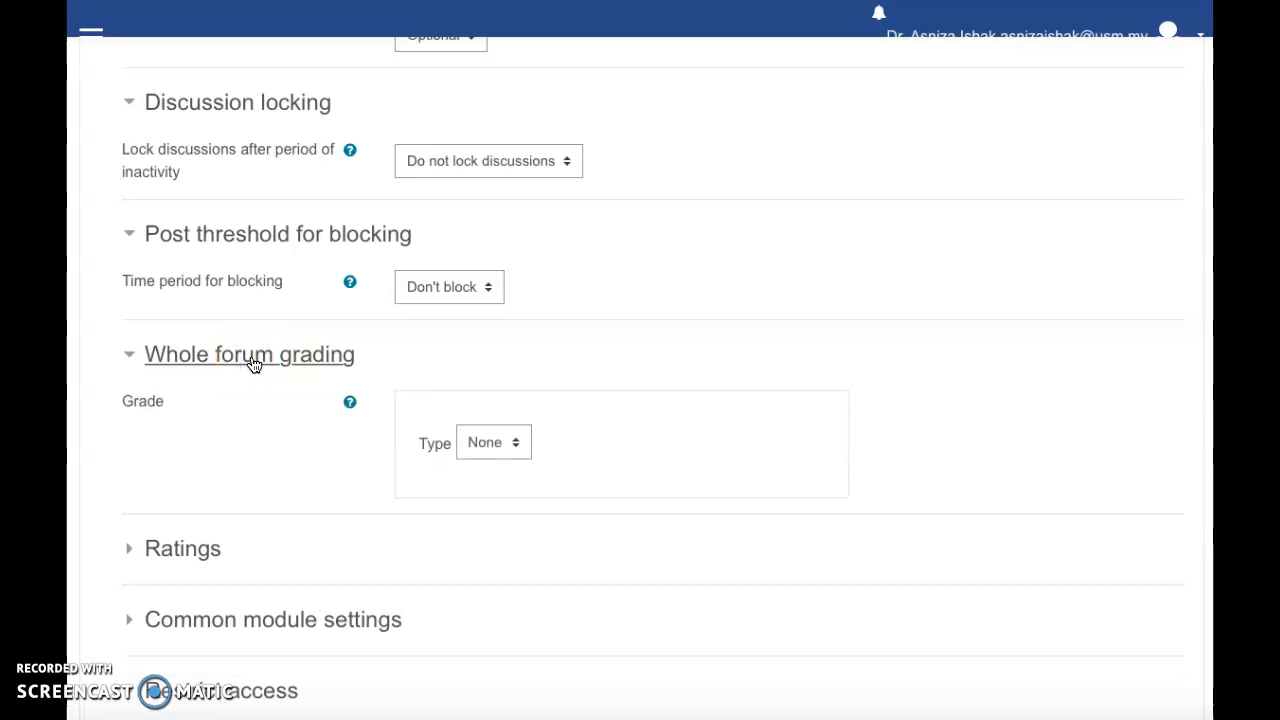
click(520, 445)
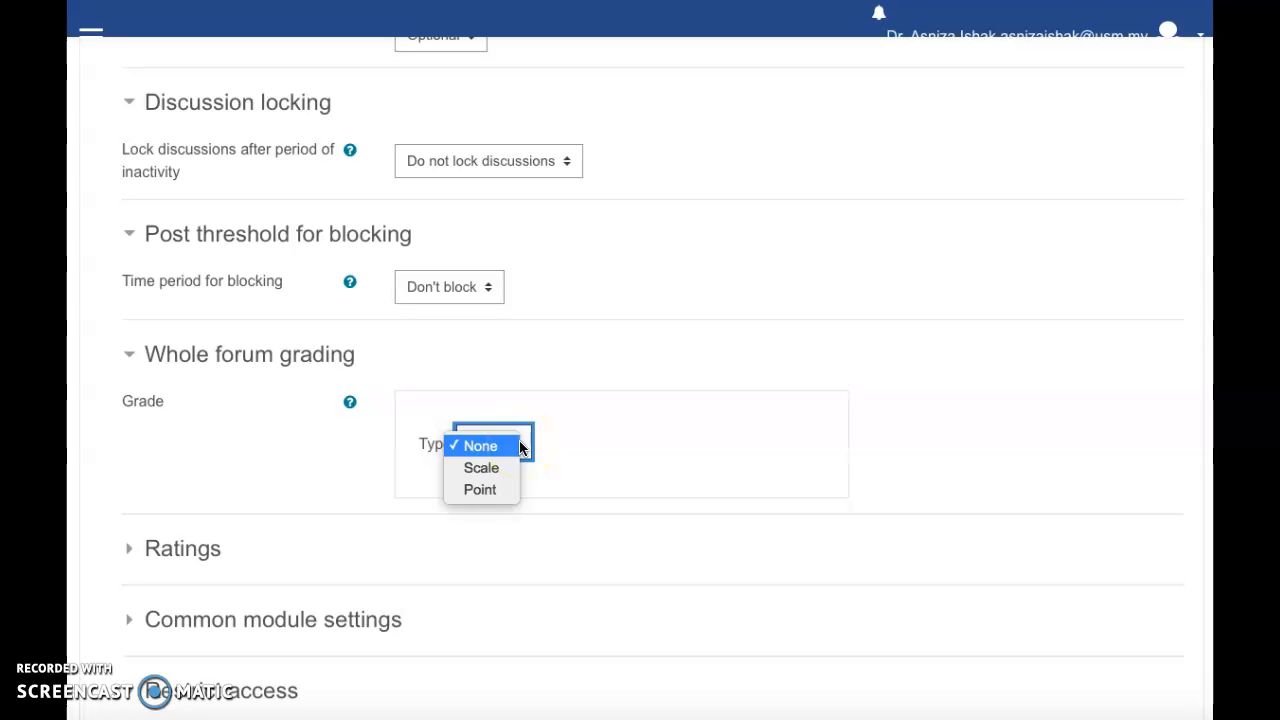
click(597, 449)
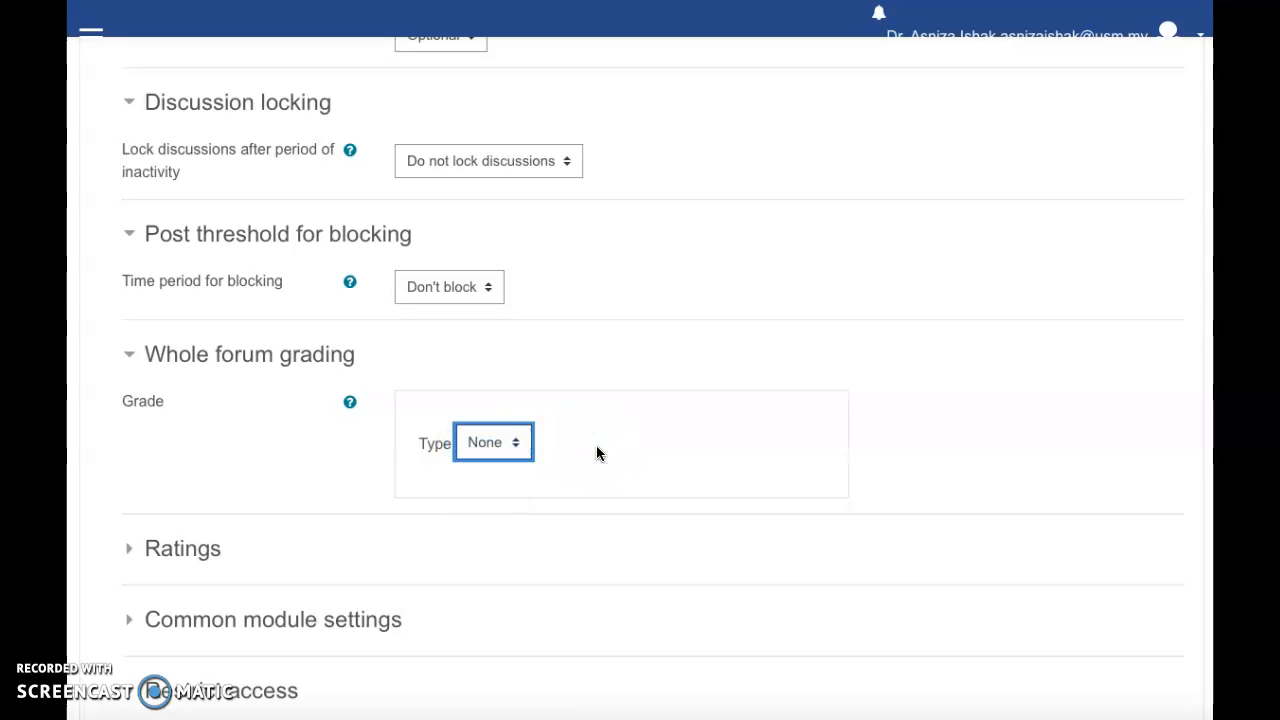
Step: Expand the ratings settings and review the available aggregate types
scroll(596, 453, down, 2)
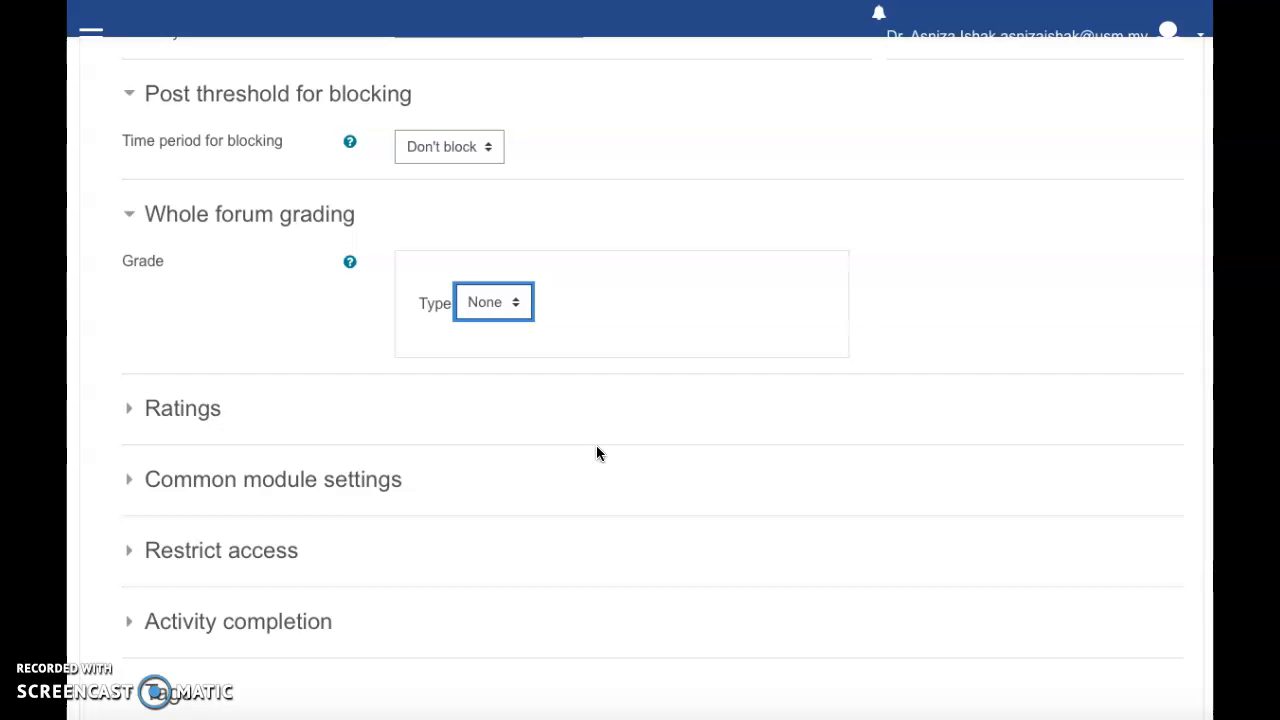
scroll(596, 453, down, 2)
click(184, 263)
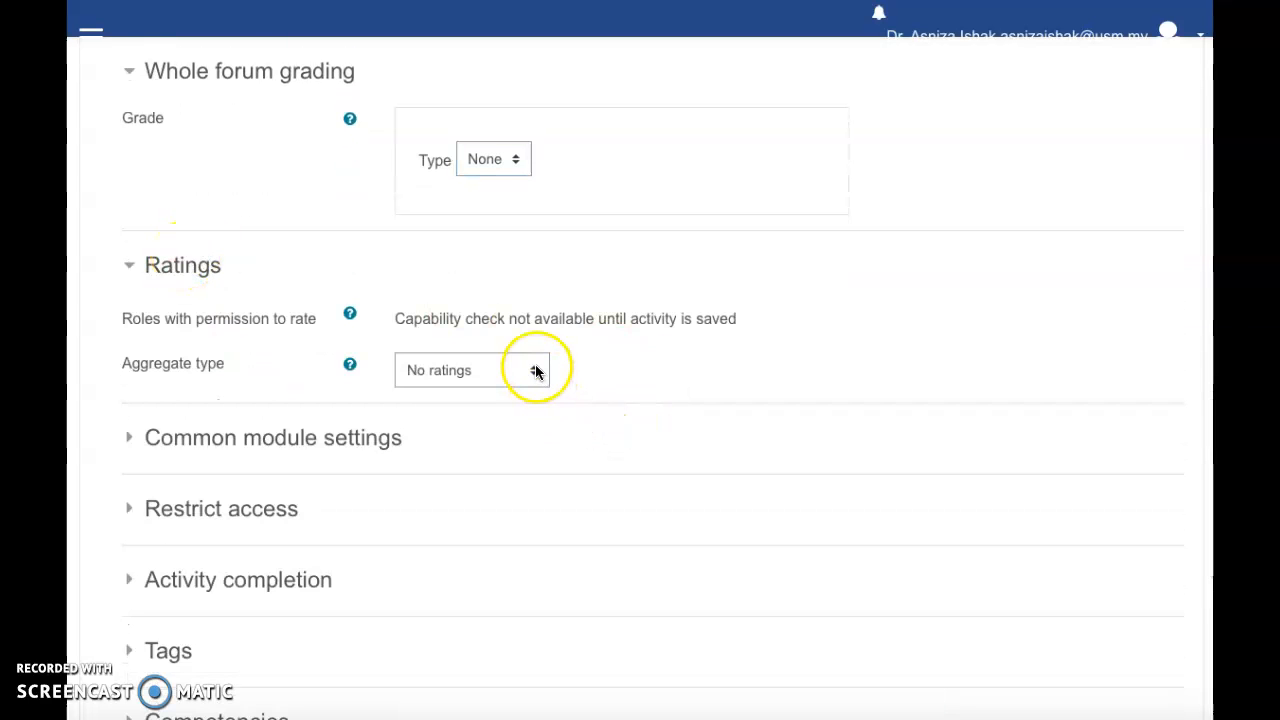
click(536, 371)
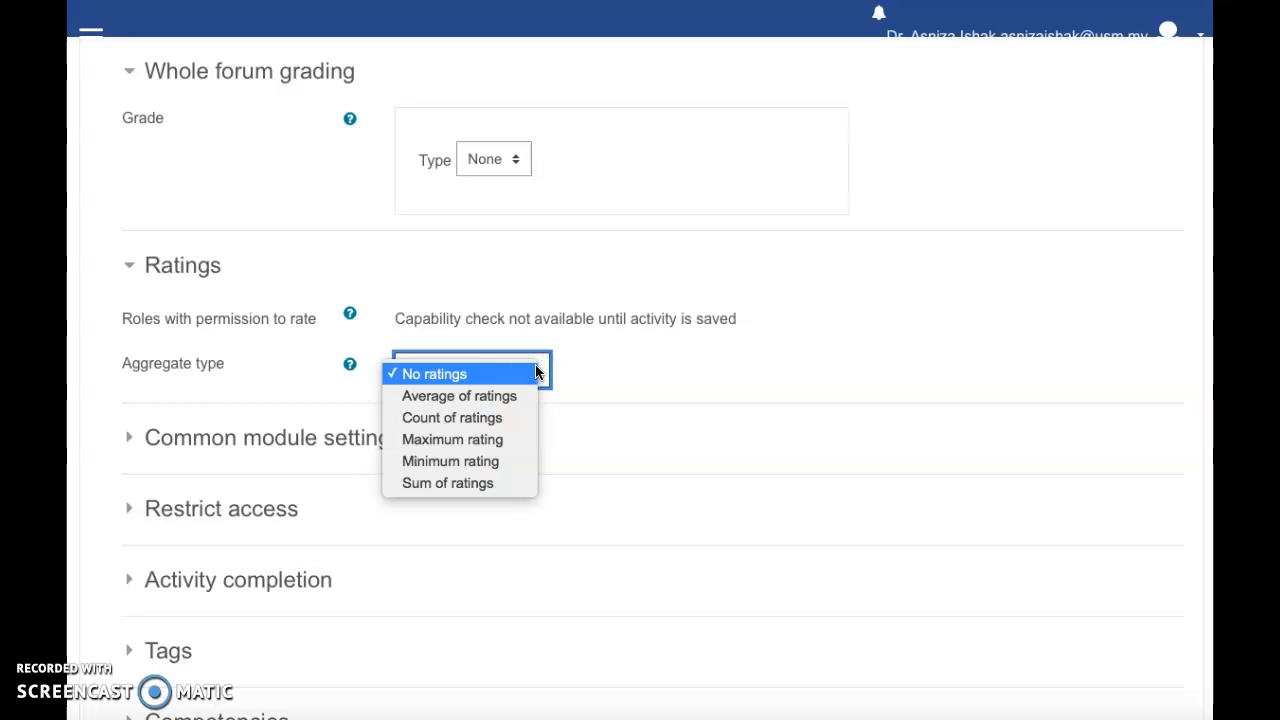
click(621, 372)
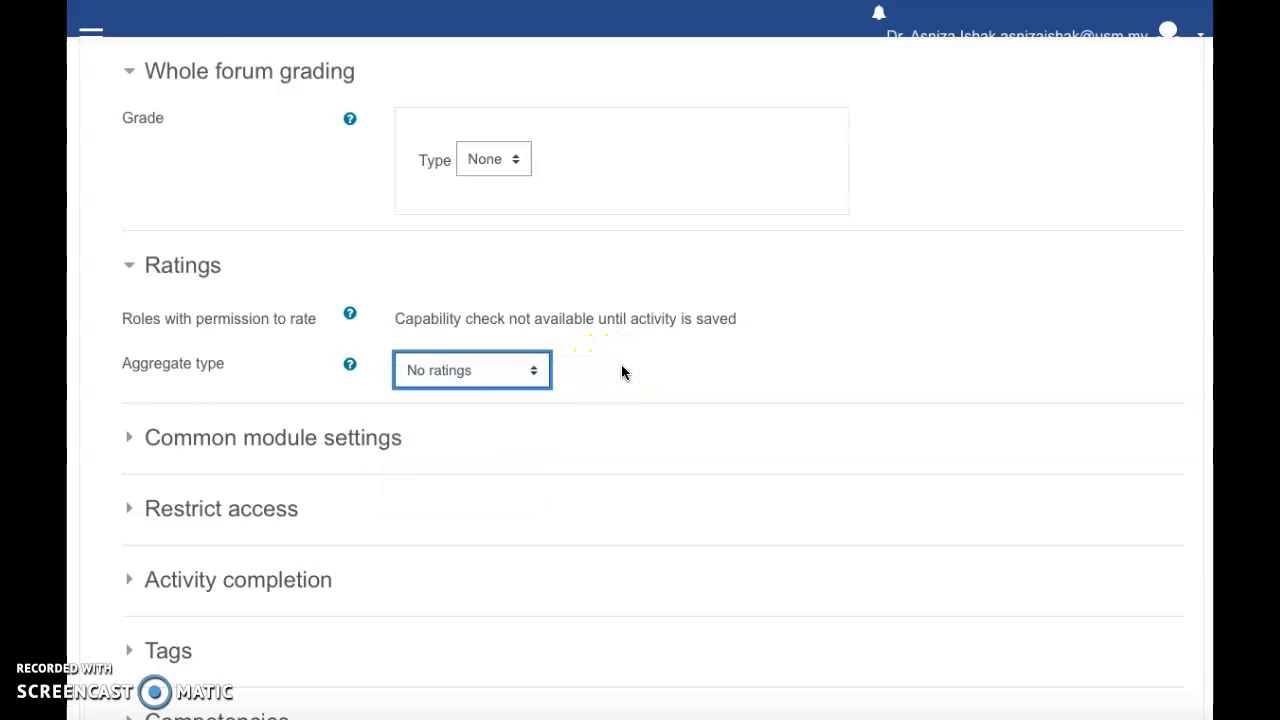
Step: Expand the common module settings and review the available group modes
scroll(621, 372, down, 2)
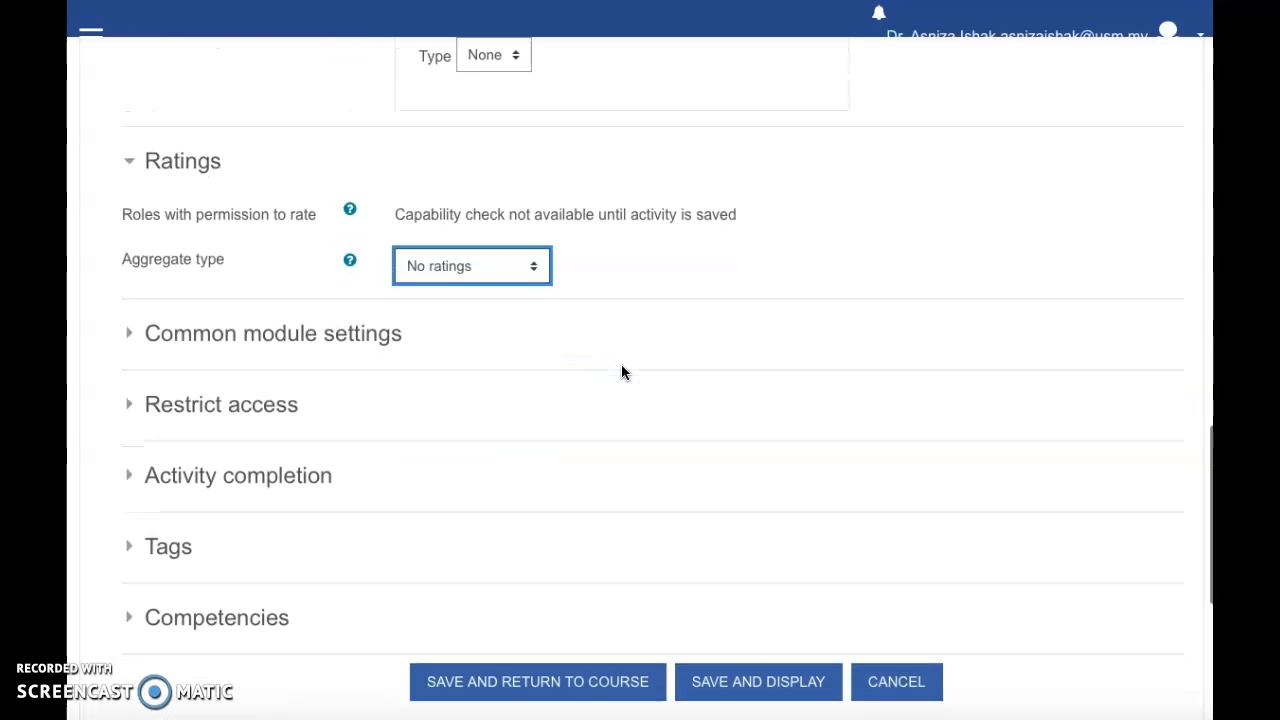
click(313, 330)
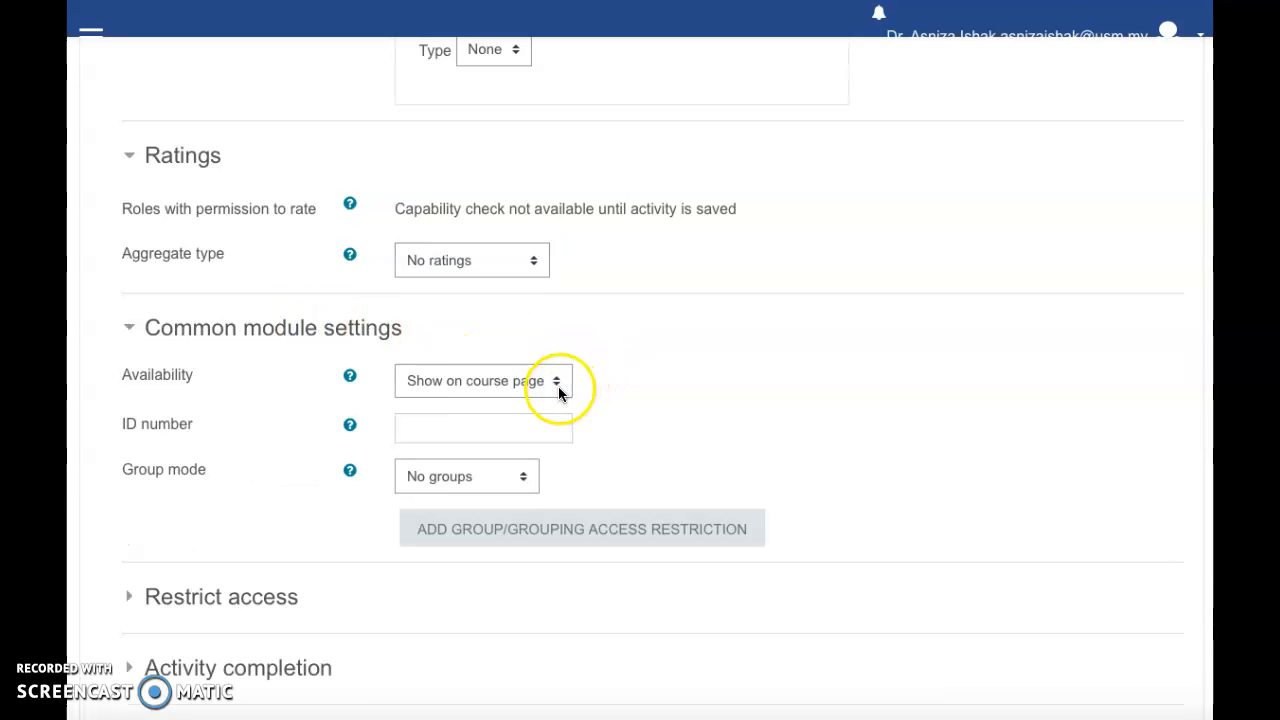
scroll(600, 400, down, 2)
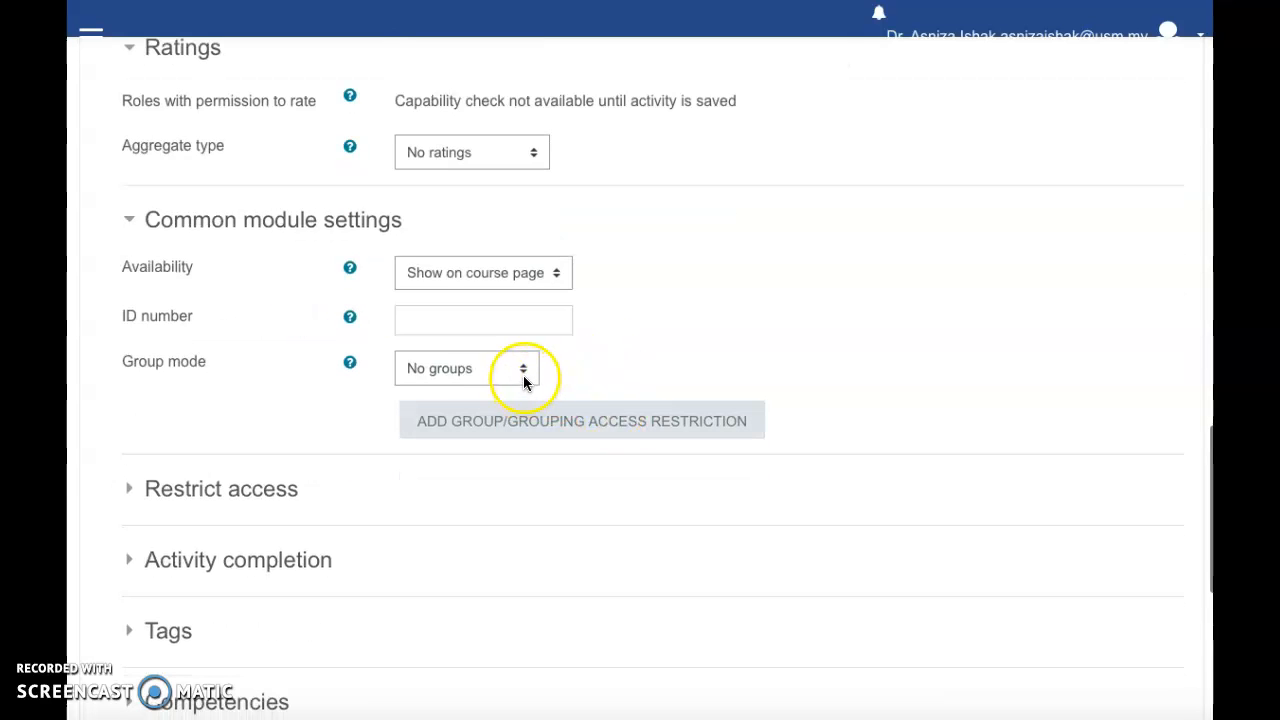
click(523, 372)
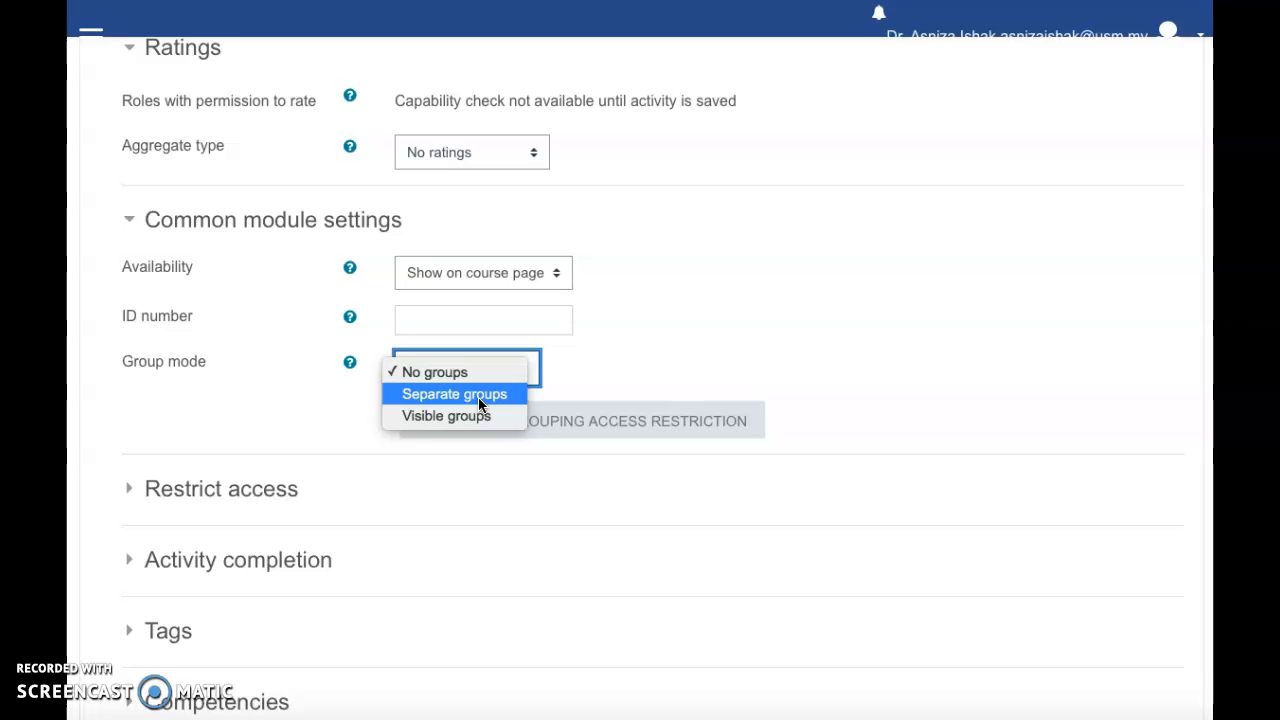
click(641, 361)
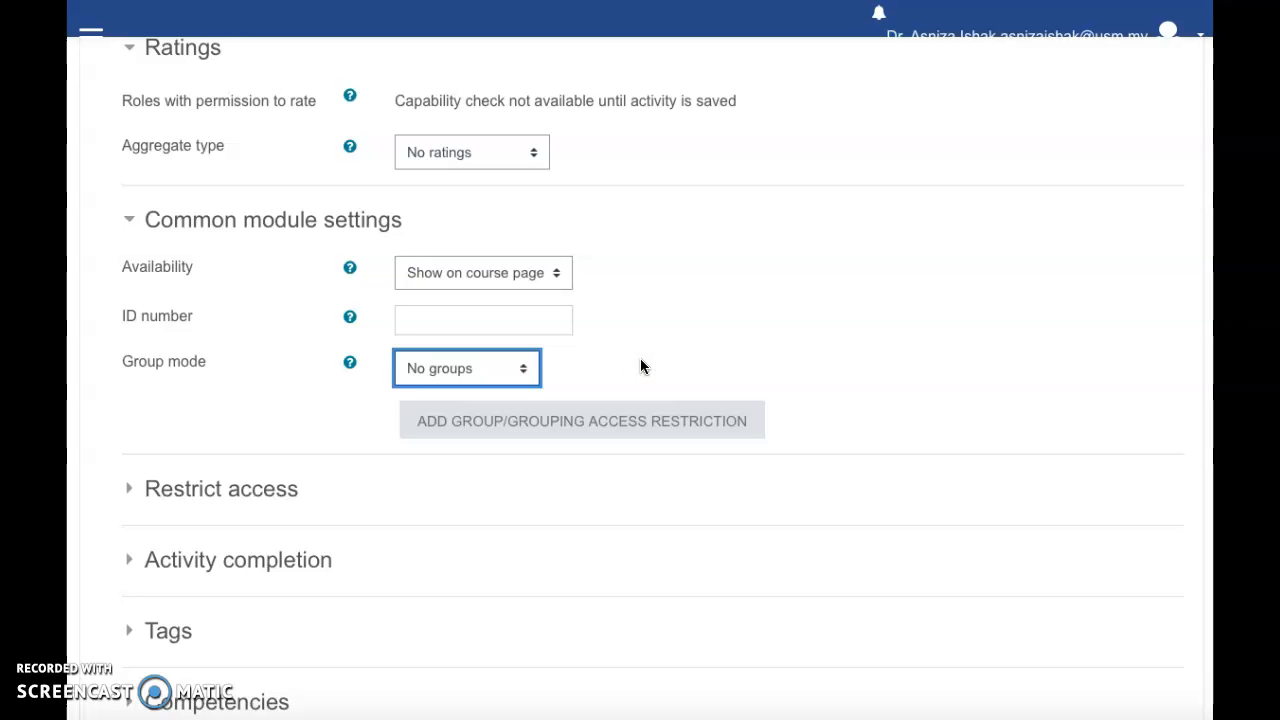
Step: Expand the restrict access settings and review the access restriction option
scroll(641, 366, down, 3)
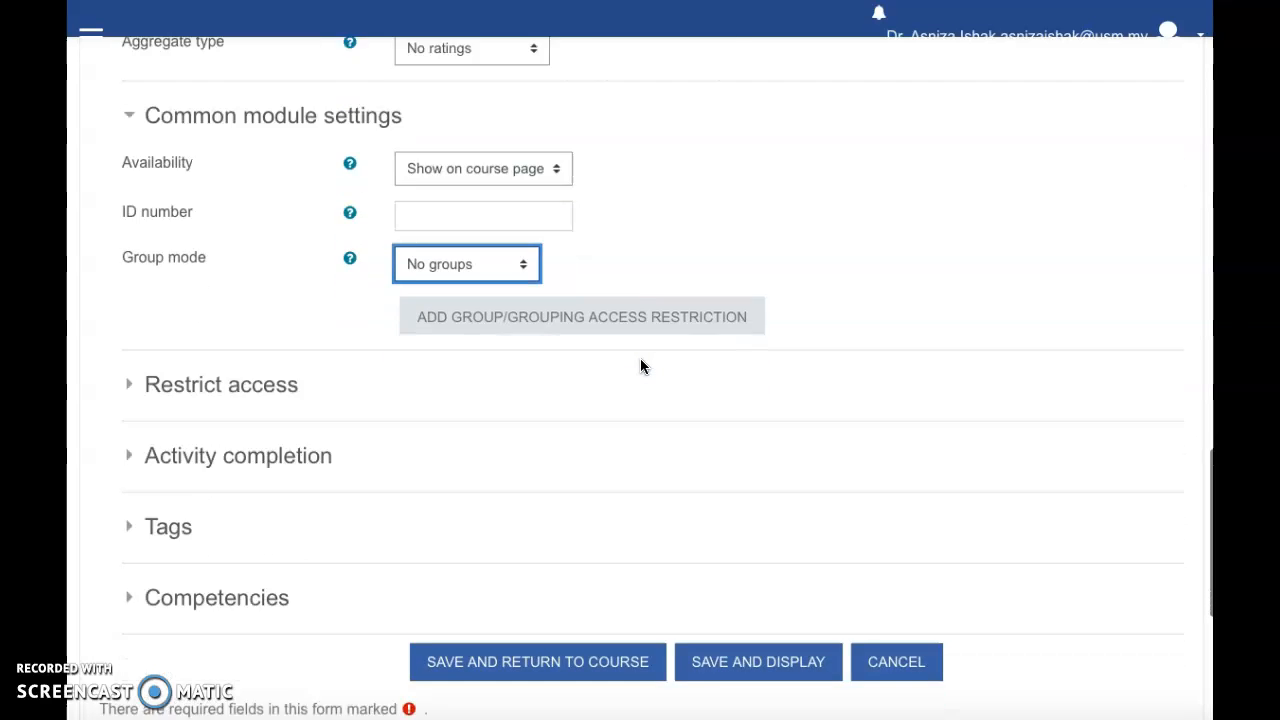
click(255, 350)
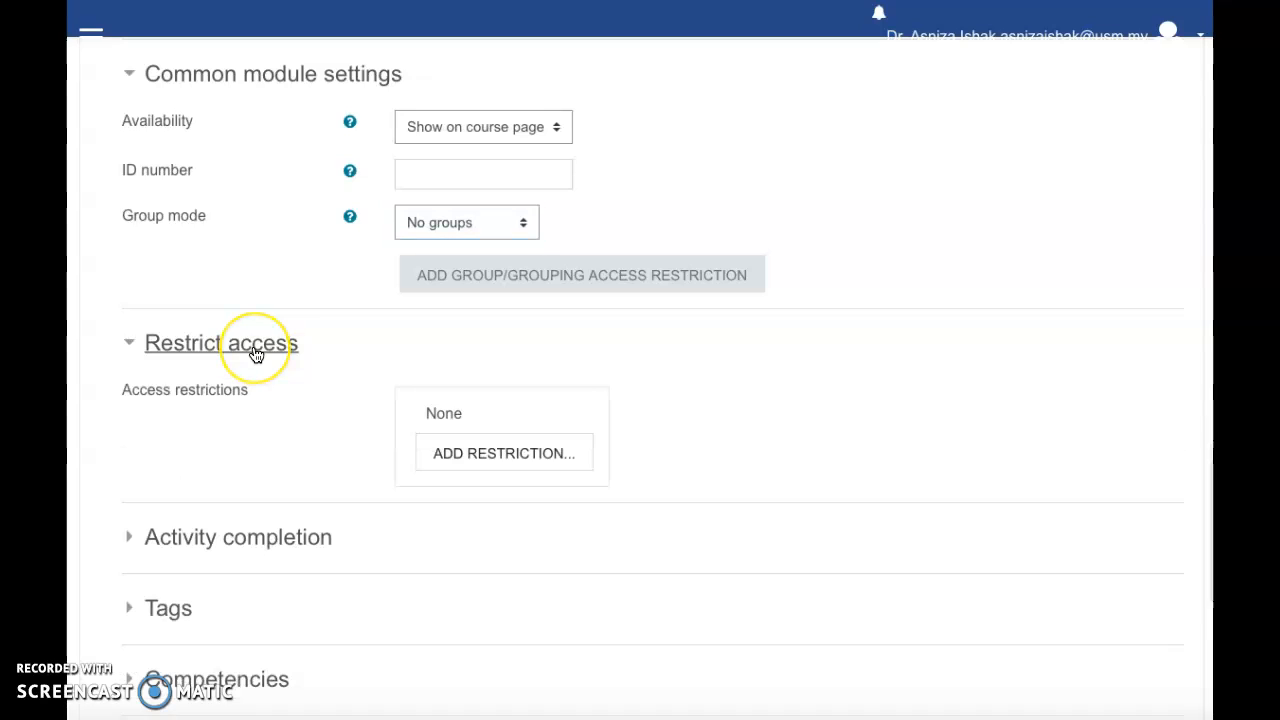
click(679, 409)
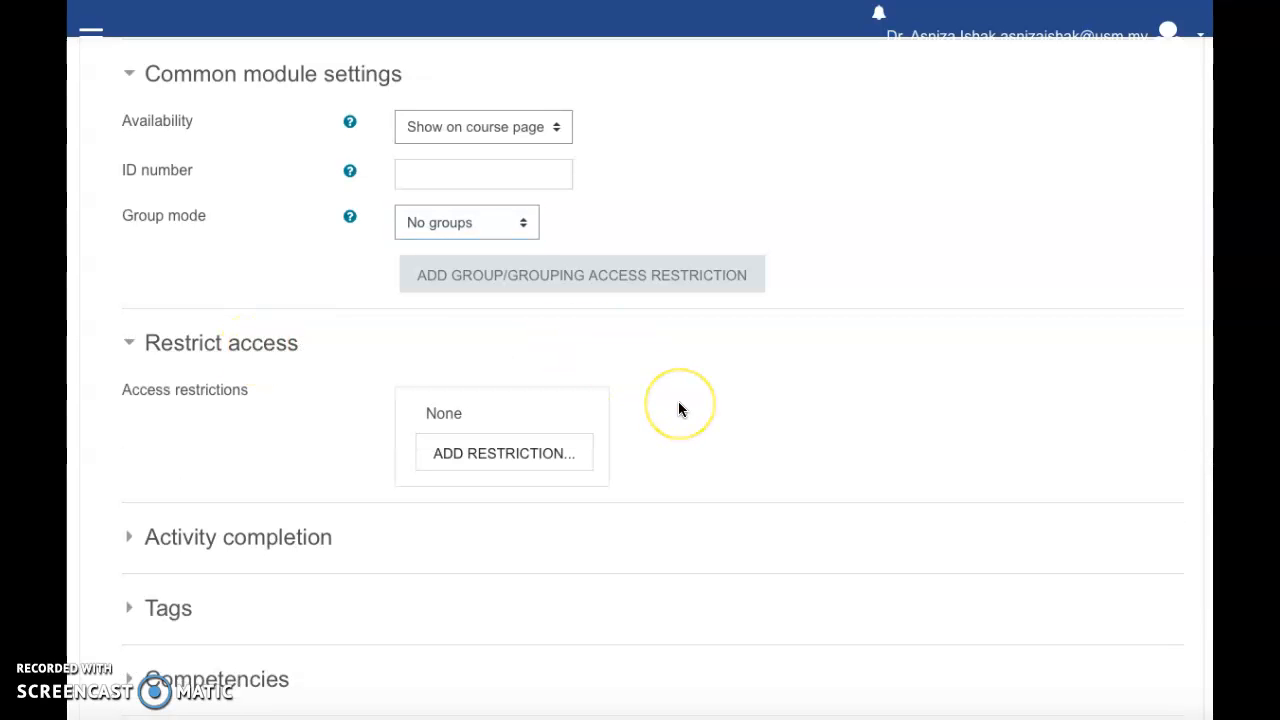
click(512, 452)
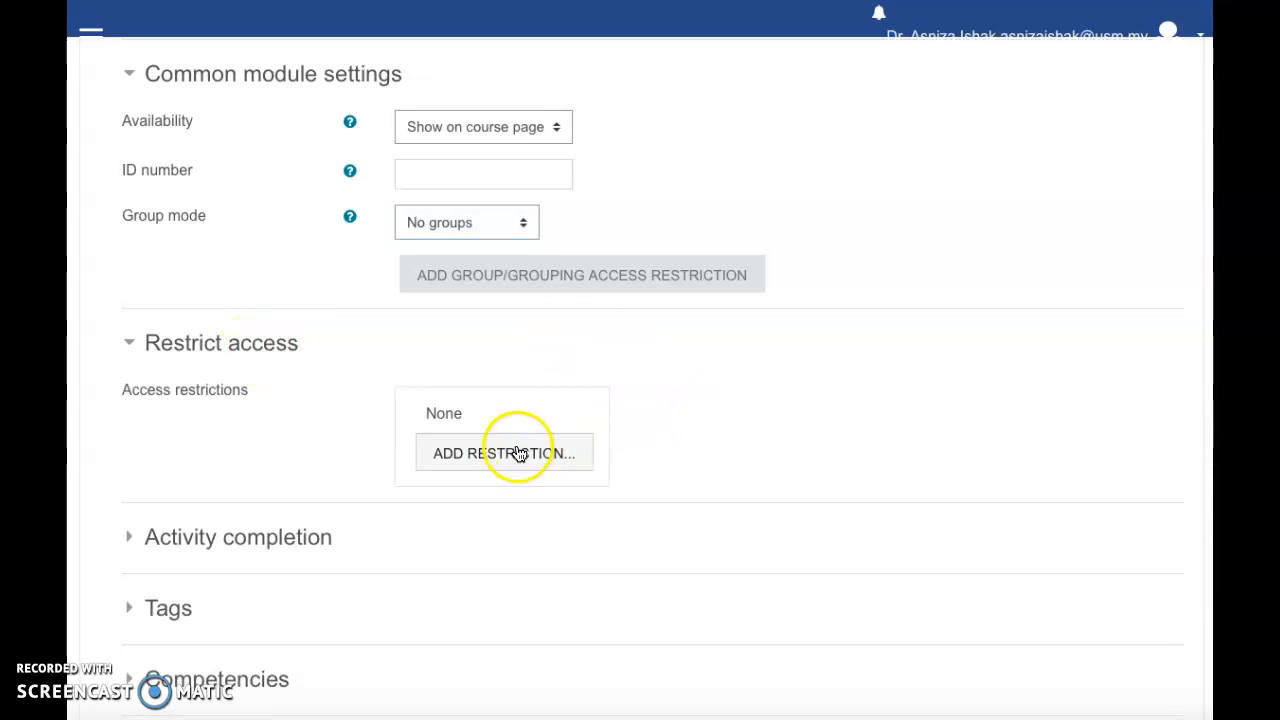
click(809, 413)
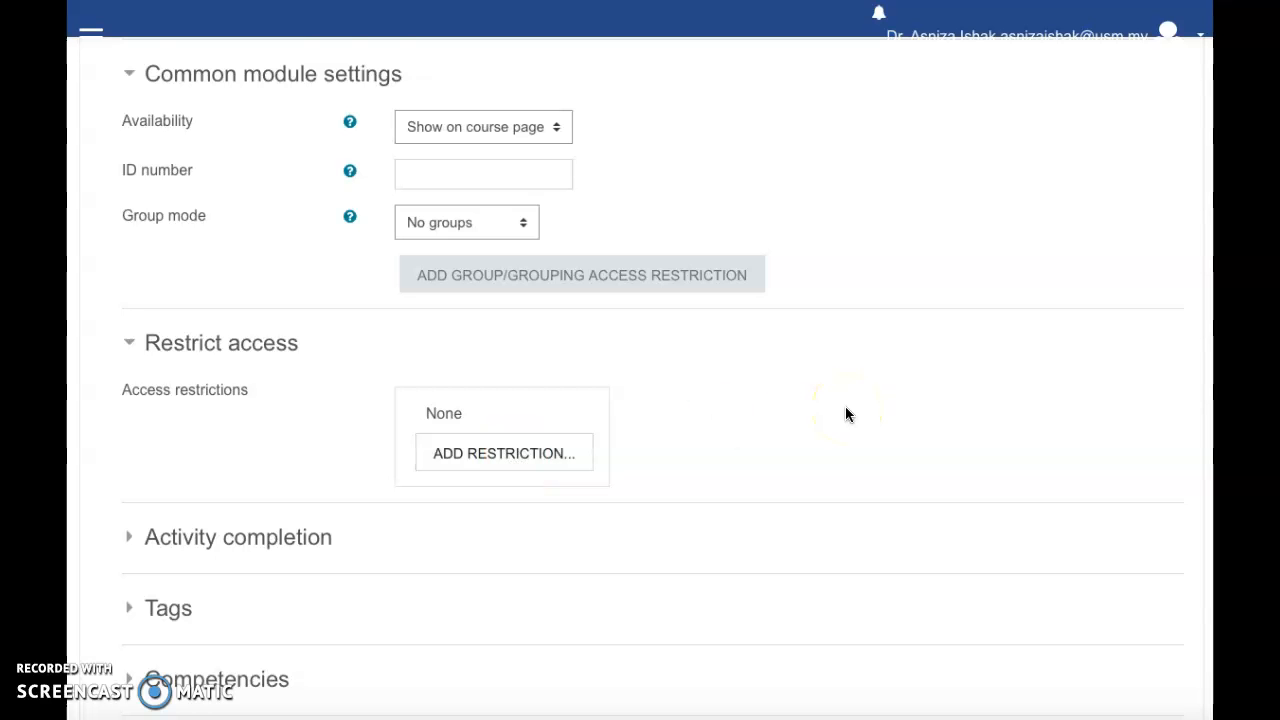
Step: Expand the activity completion settings and try enabling the expected completion date before disabling it again
scroll(845, 406, down, 3)
click(305, 315)
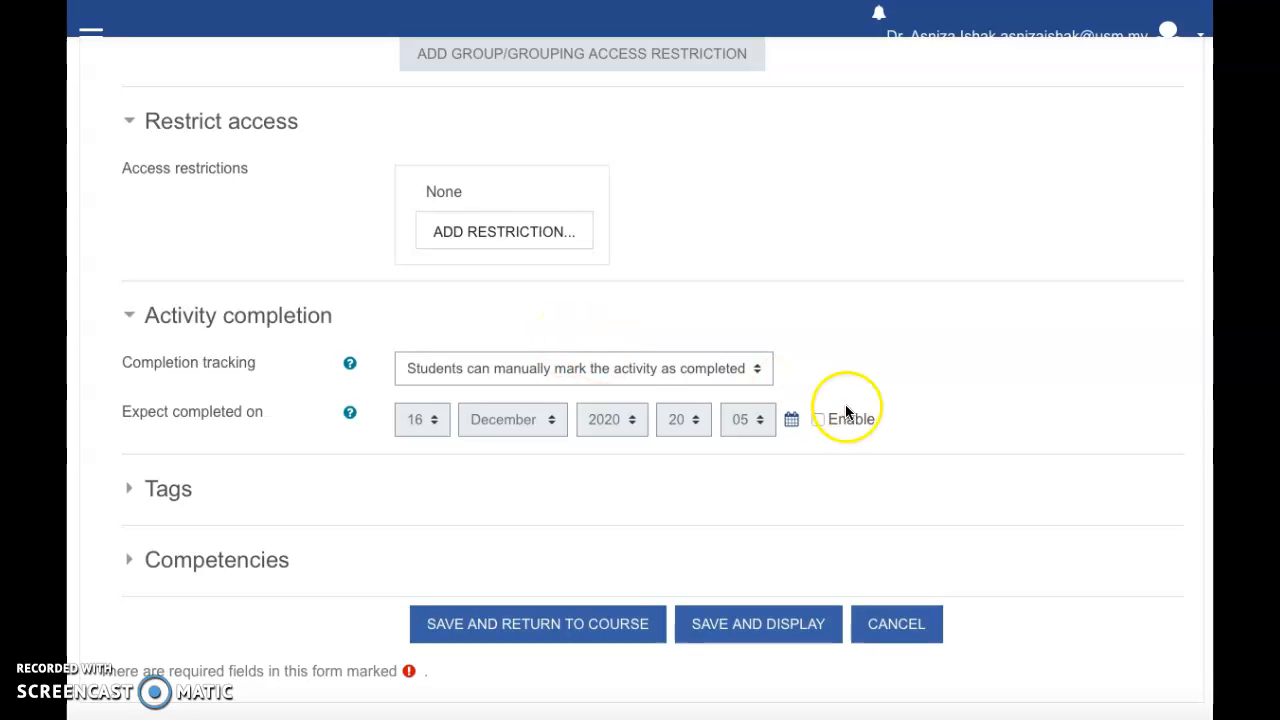
click(818, 420)
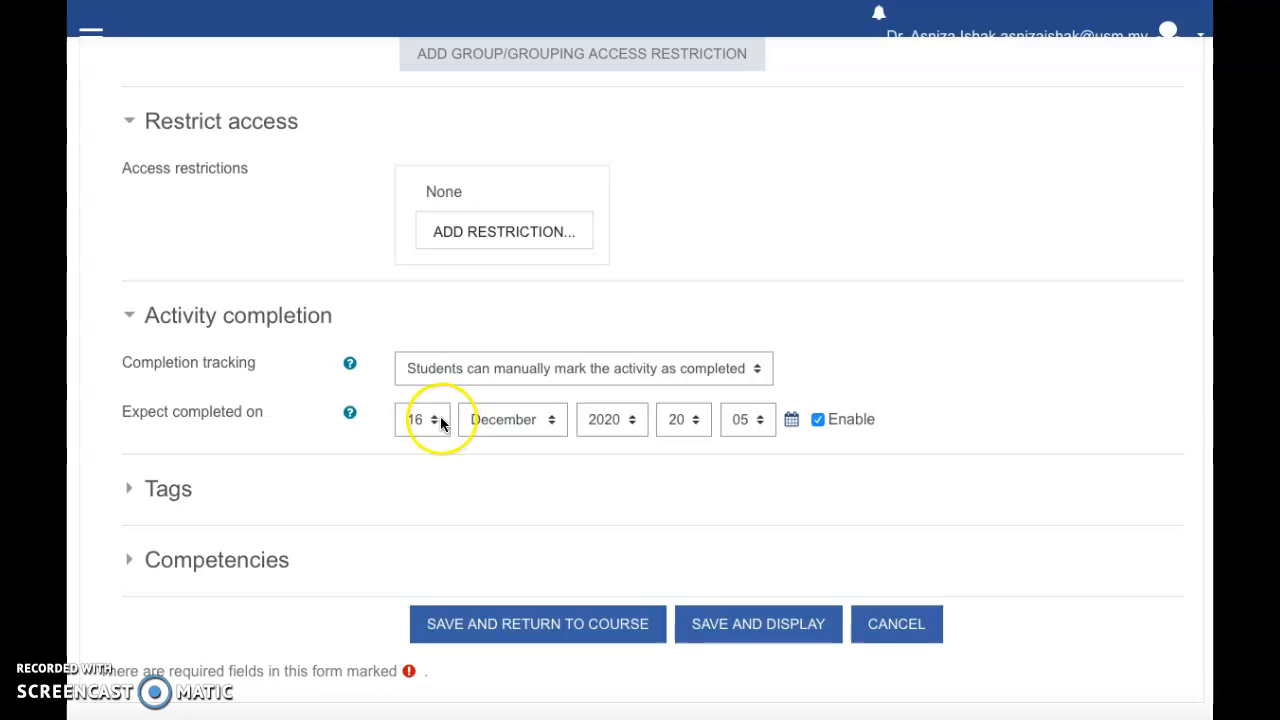
click(819, 420)
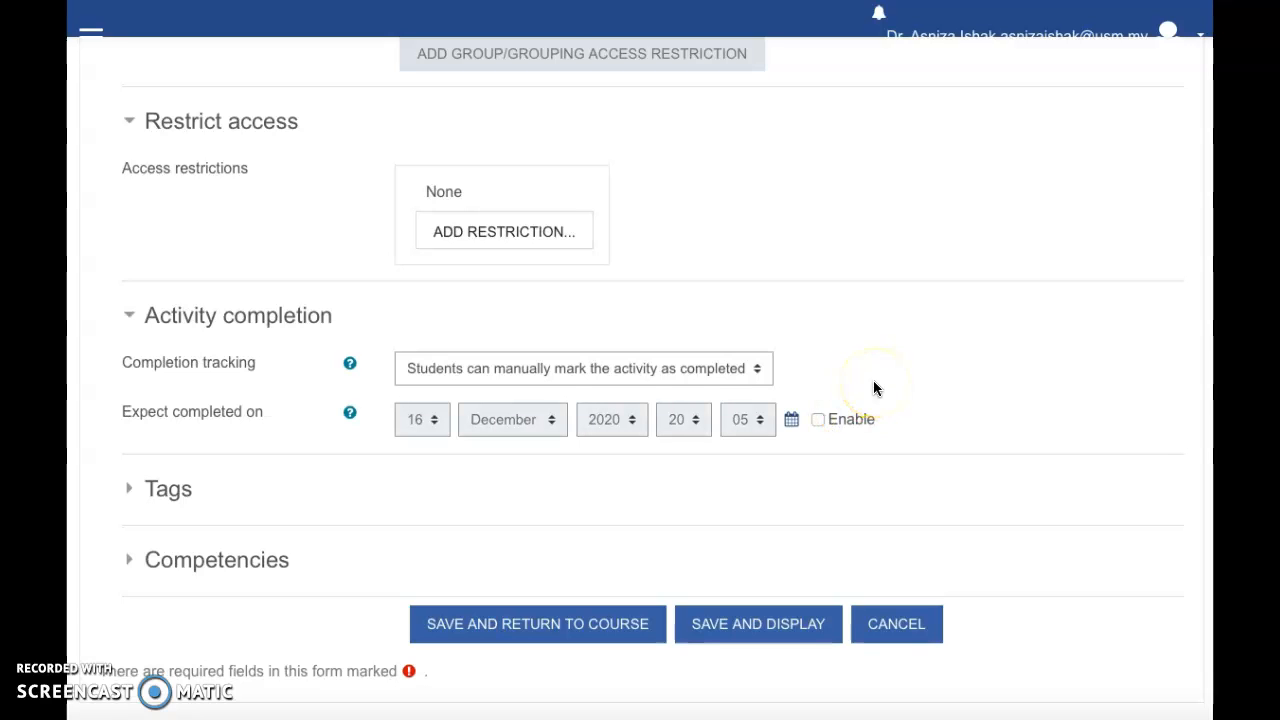
Step: Expand the tags and competencies settings and review their available fields
scroll(873, 385, down, 3)
click(165, 330)
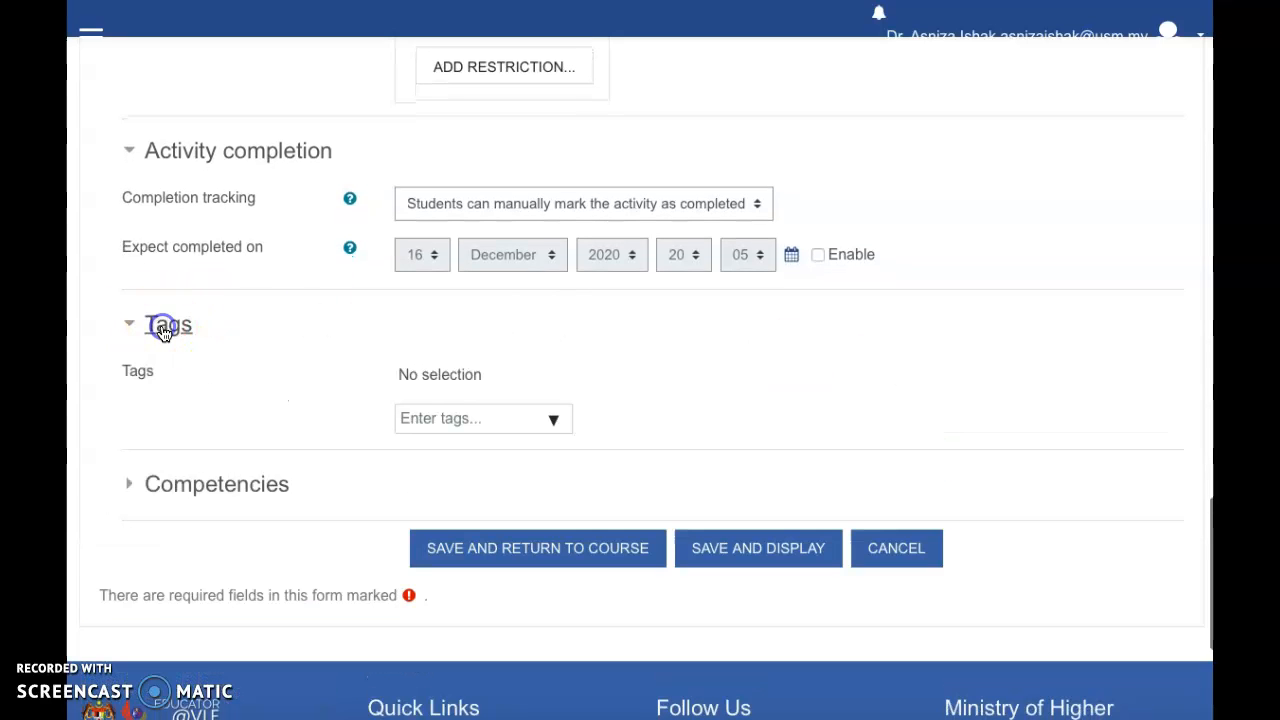
click(177, 488)
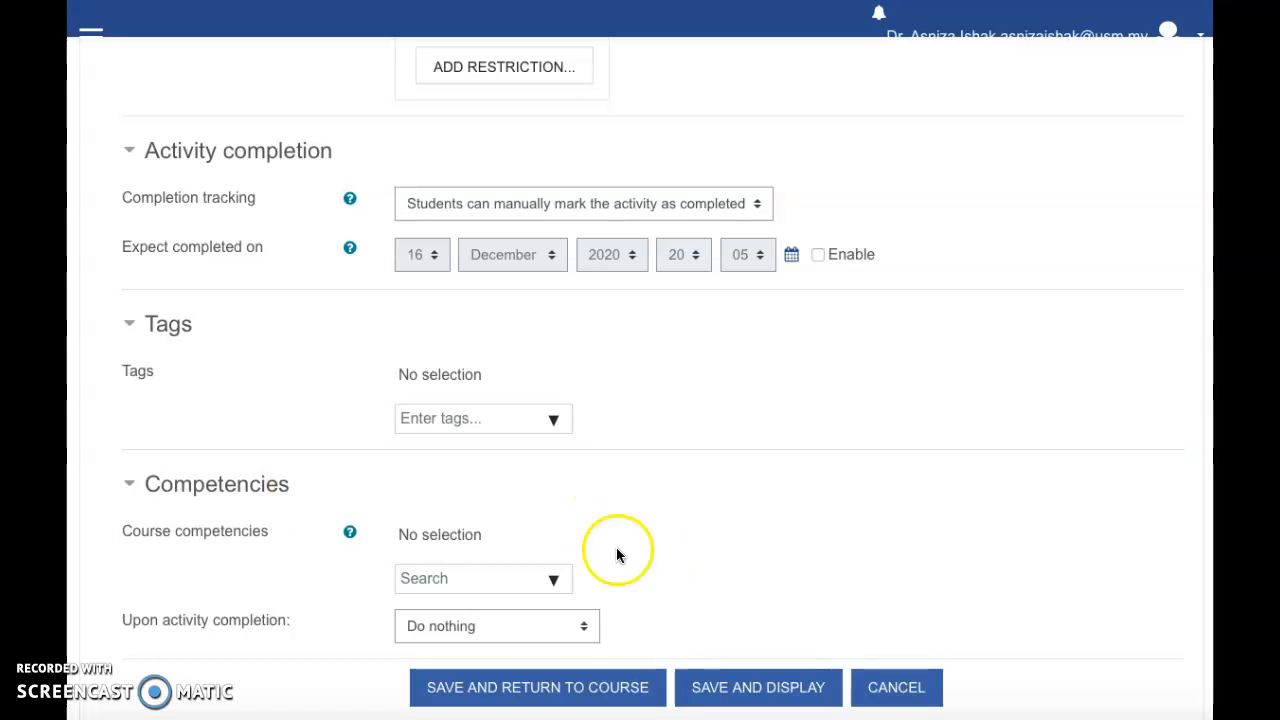
scroll(740, 523, down, 4)
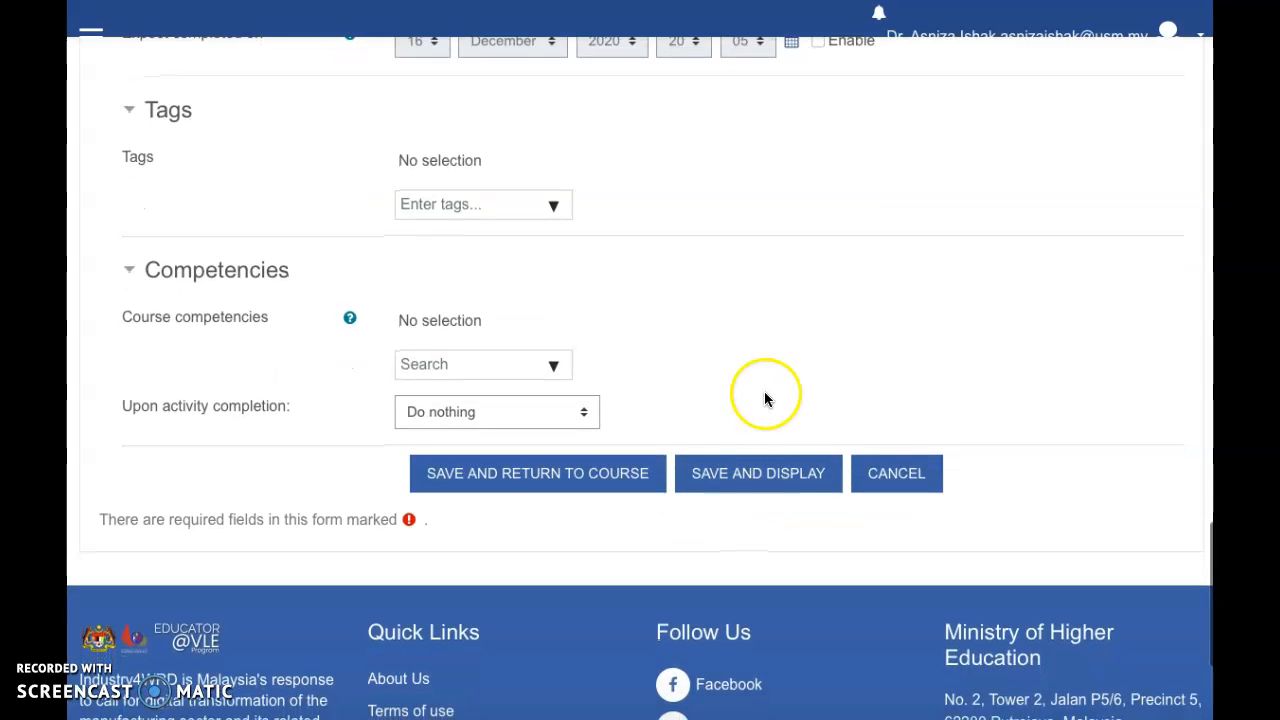
Step: Set the forum type to "A single simple discussion" in the general settings
scroll(767, 383, up, 4)
scroll(768, 379, up, 10)
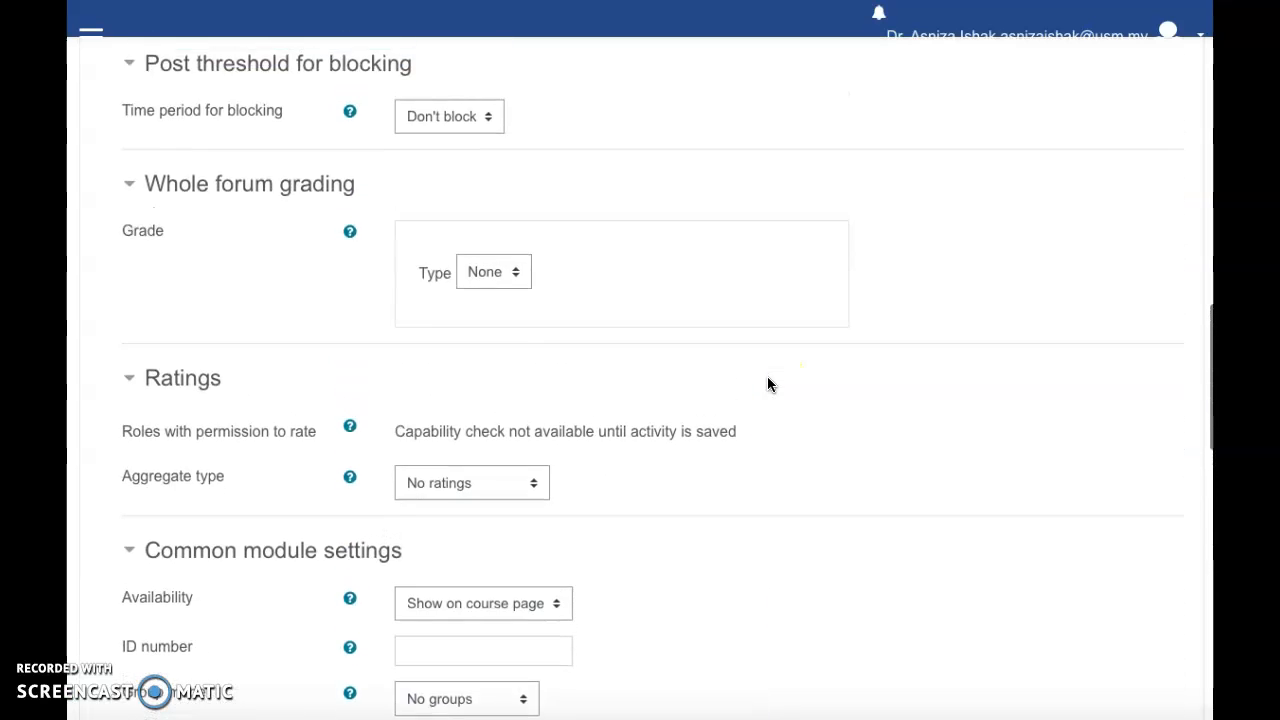
scroll(768, 384, up, 10)
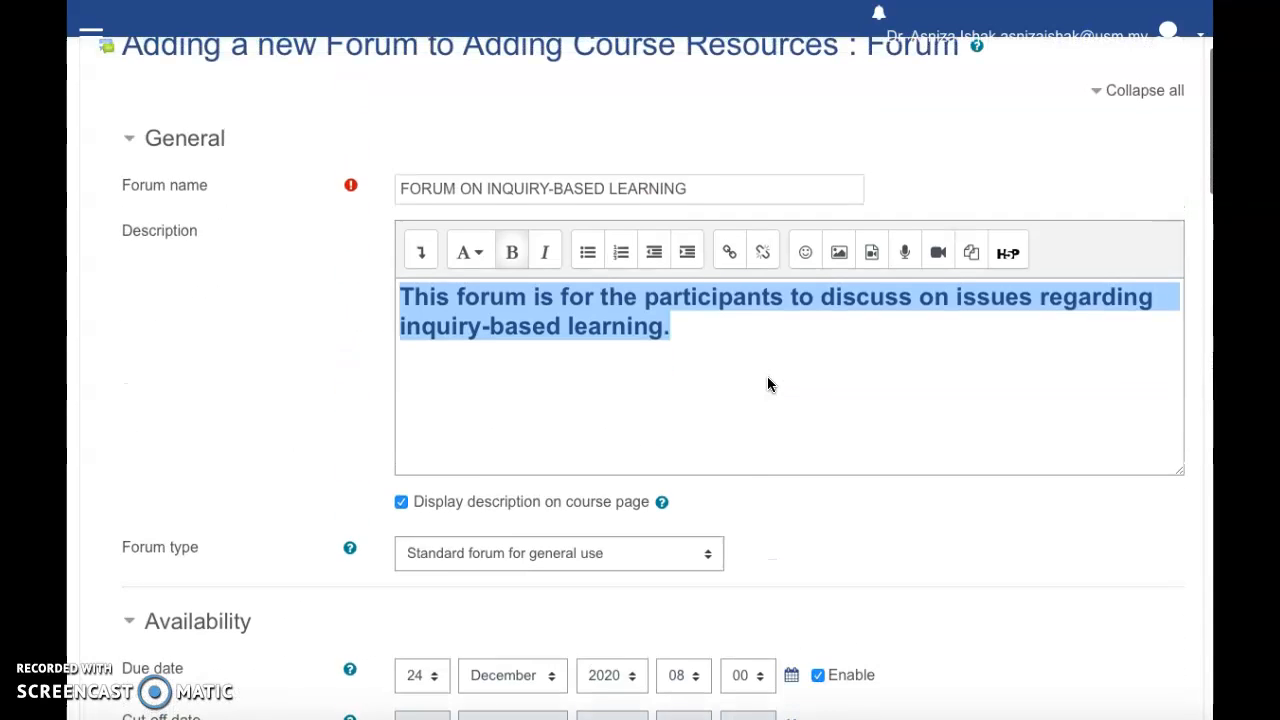
scroll(767, 380, up, 3)
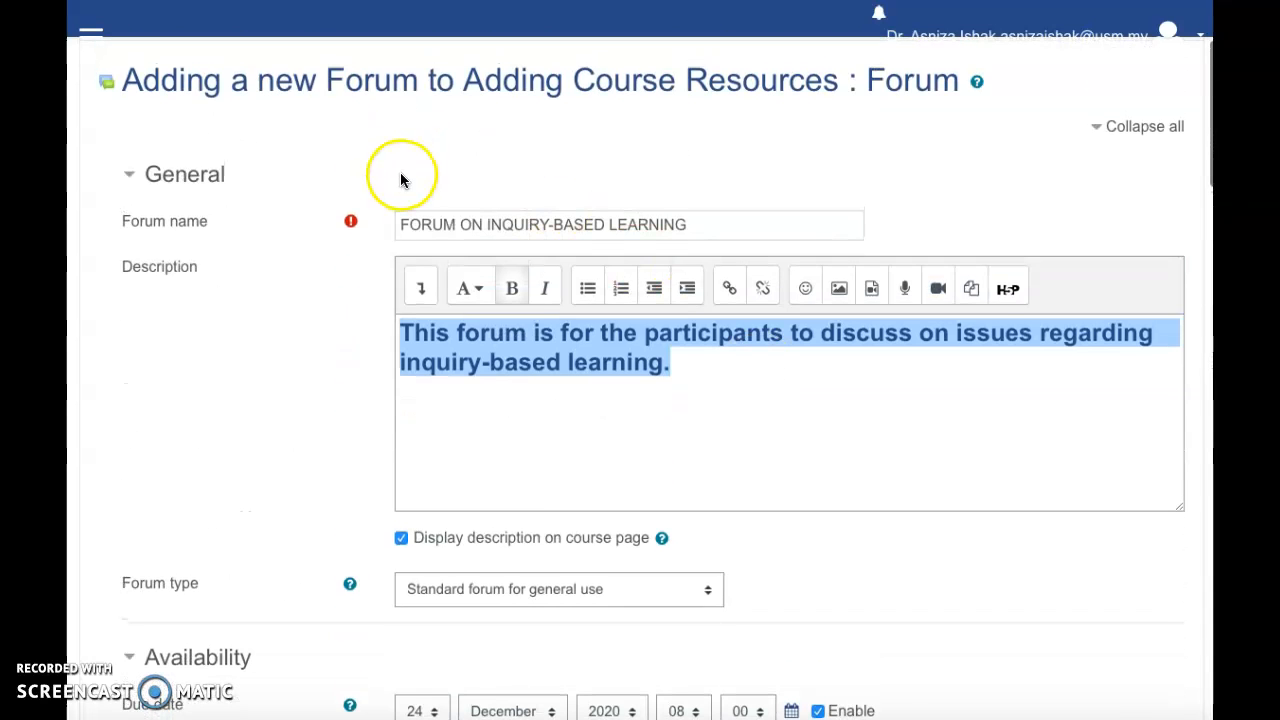
scroll(521, 302, down, 3)
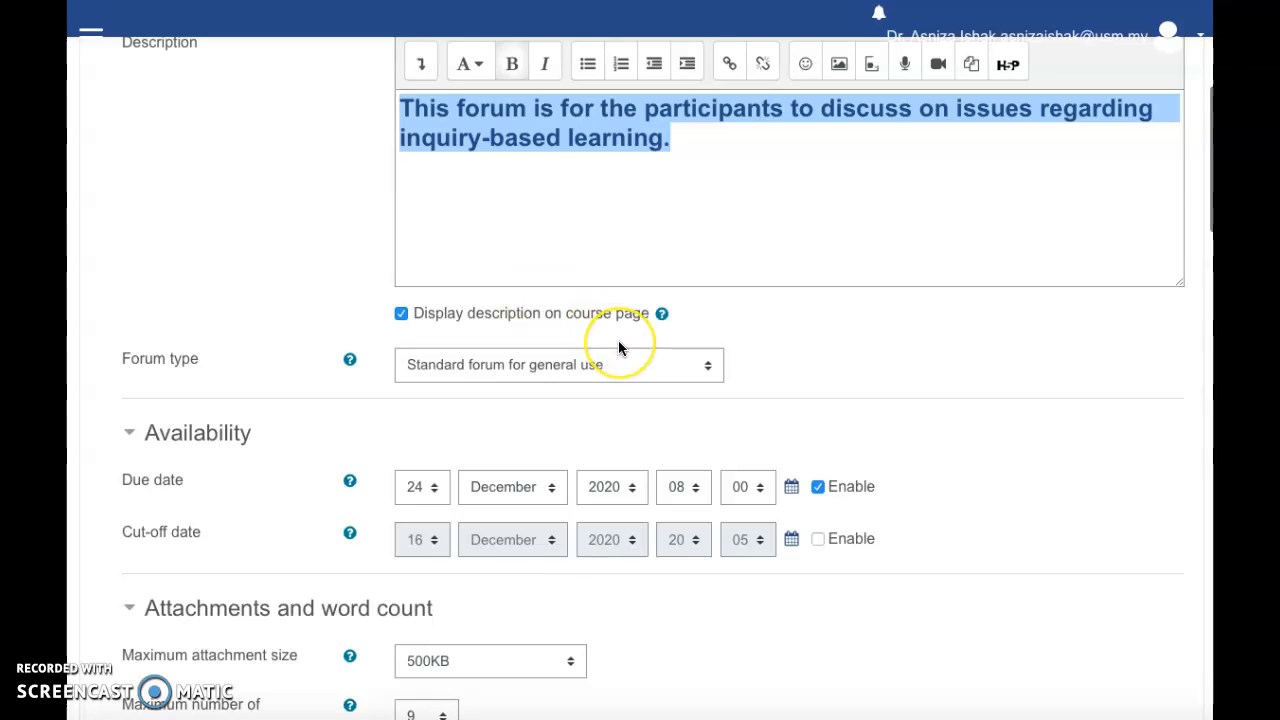
click(706, 366)
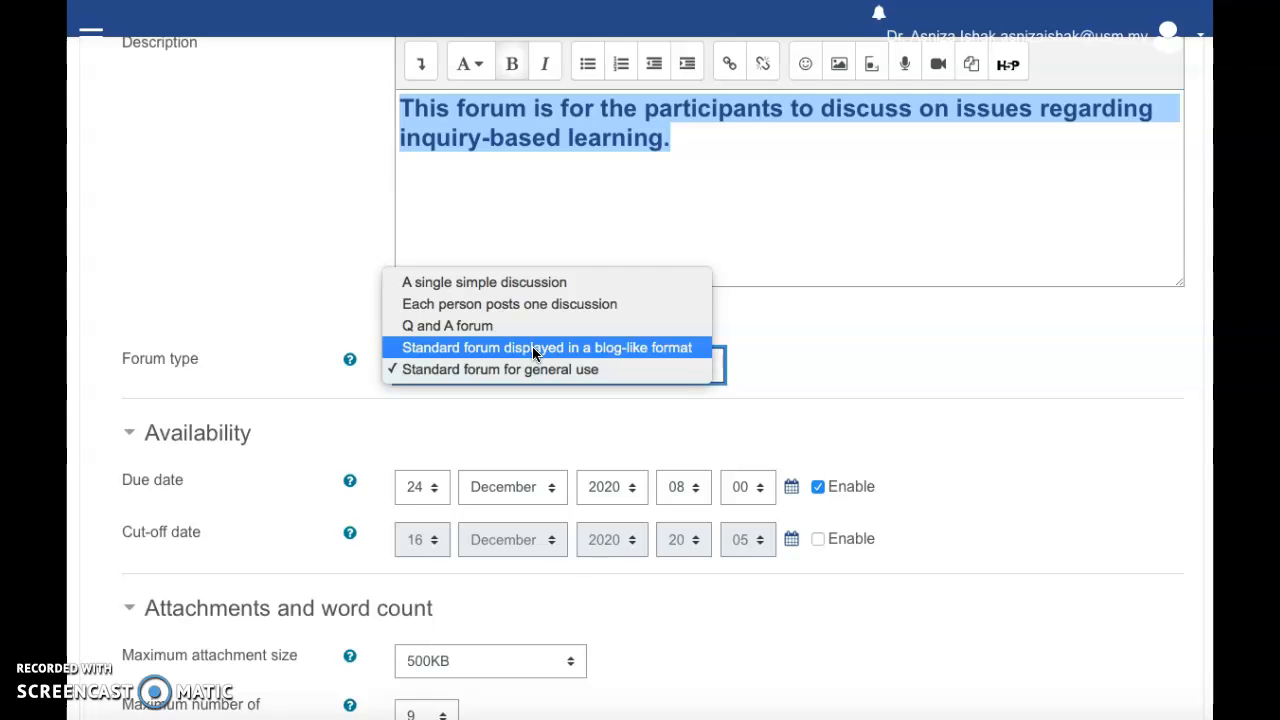
click(803, 205)
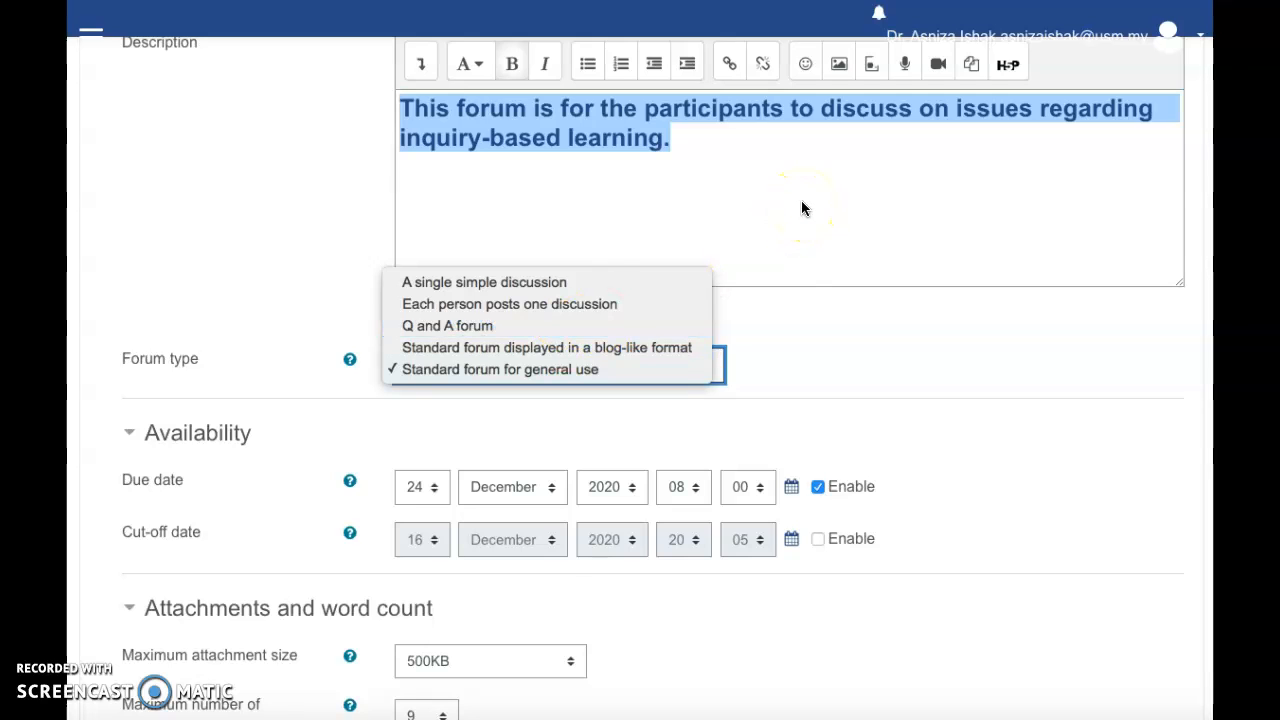
click(570, 281)
Step: Save the forum, returning to the course page, and open "FORUM ON INQUIRY-BASED LEARNING"
scroll(811, 320, down, 15)
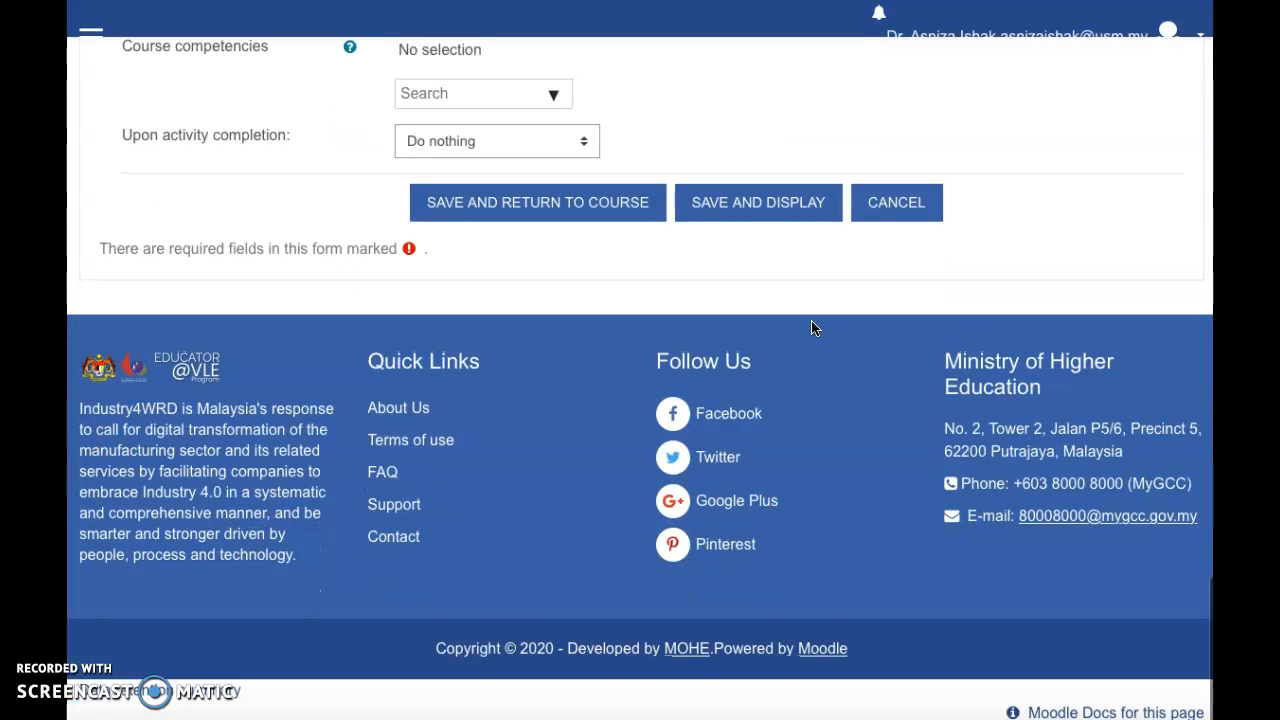
click(540, 207)
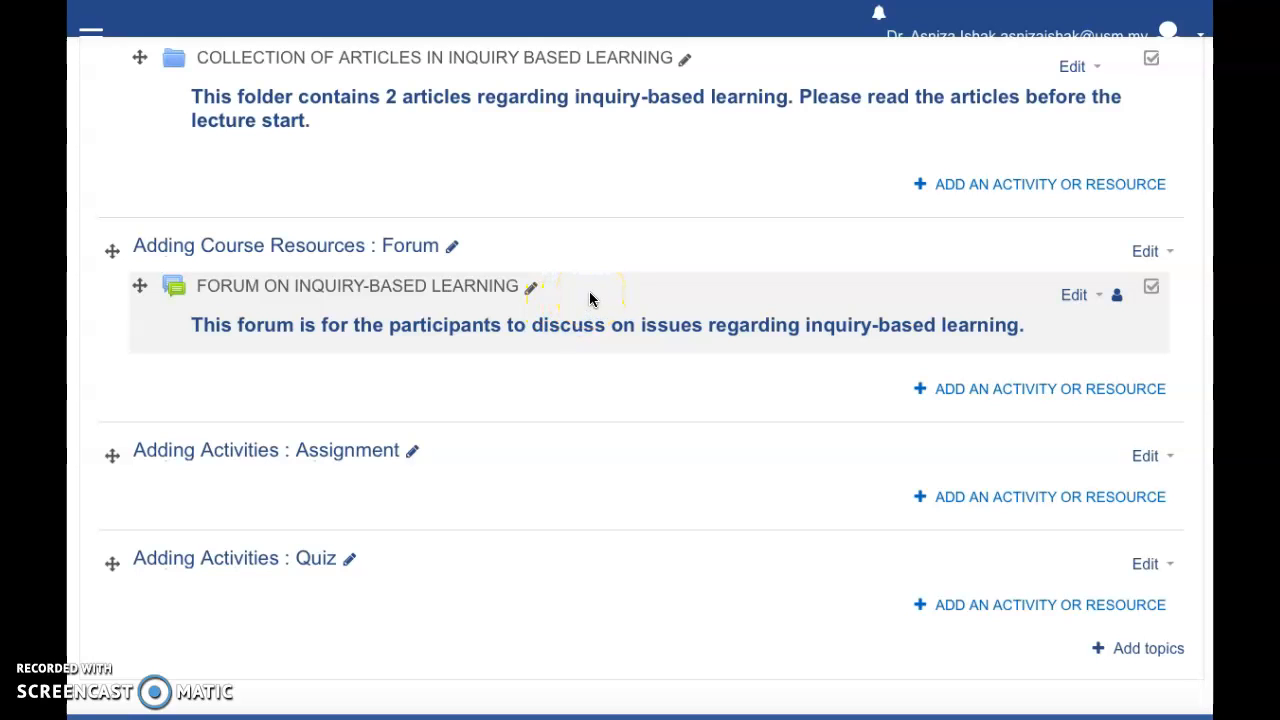
click(349, 292)
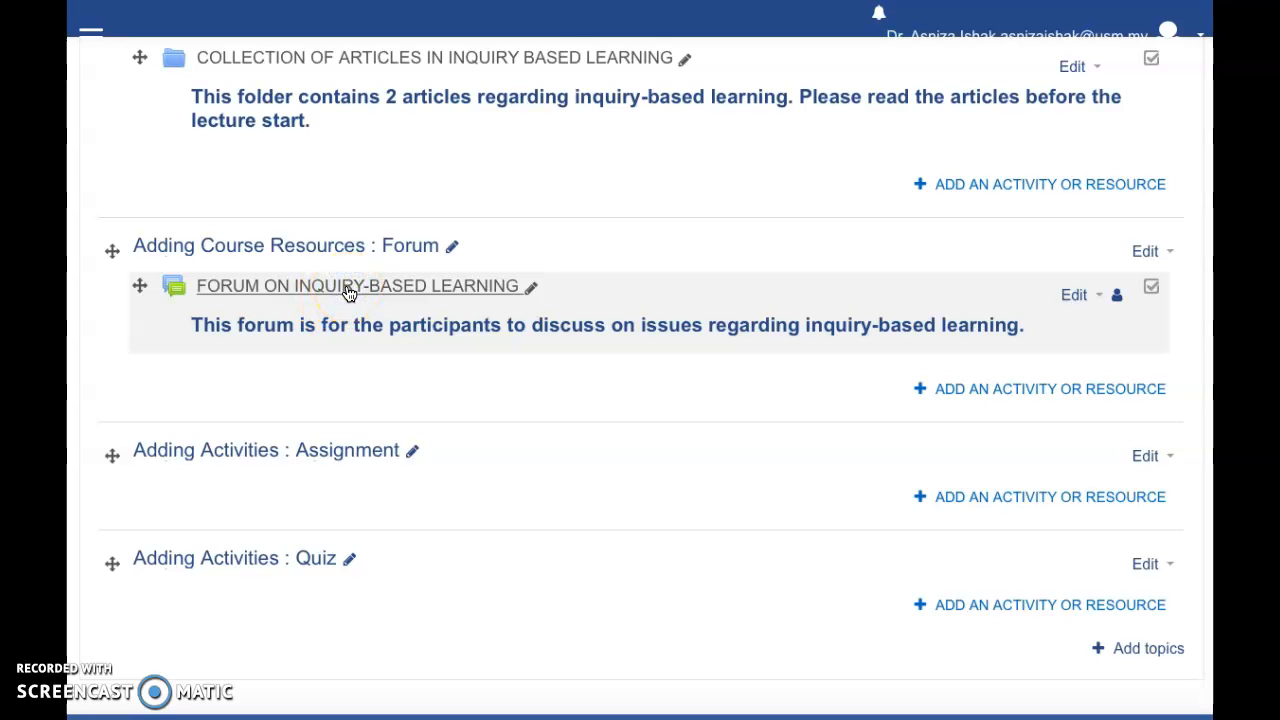
scroll(346, 294, down, 3)
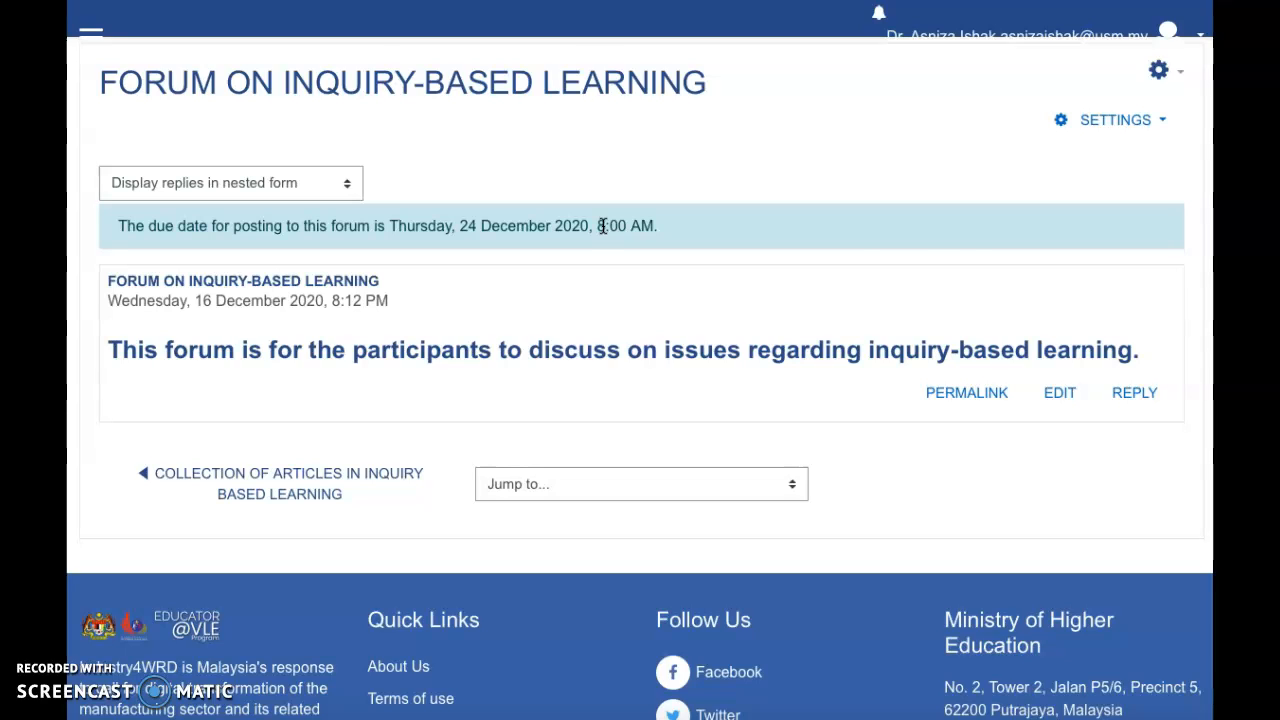
Step: Write a reply to the forum post: "To me..inquiry-based learning is very important in ehancing students' abilities in critical thinking and creativity."
click(1133, 400)
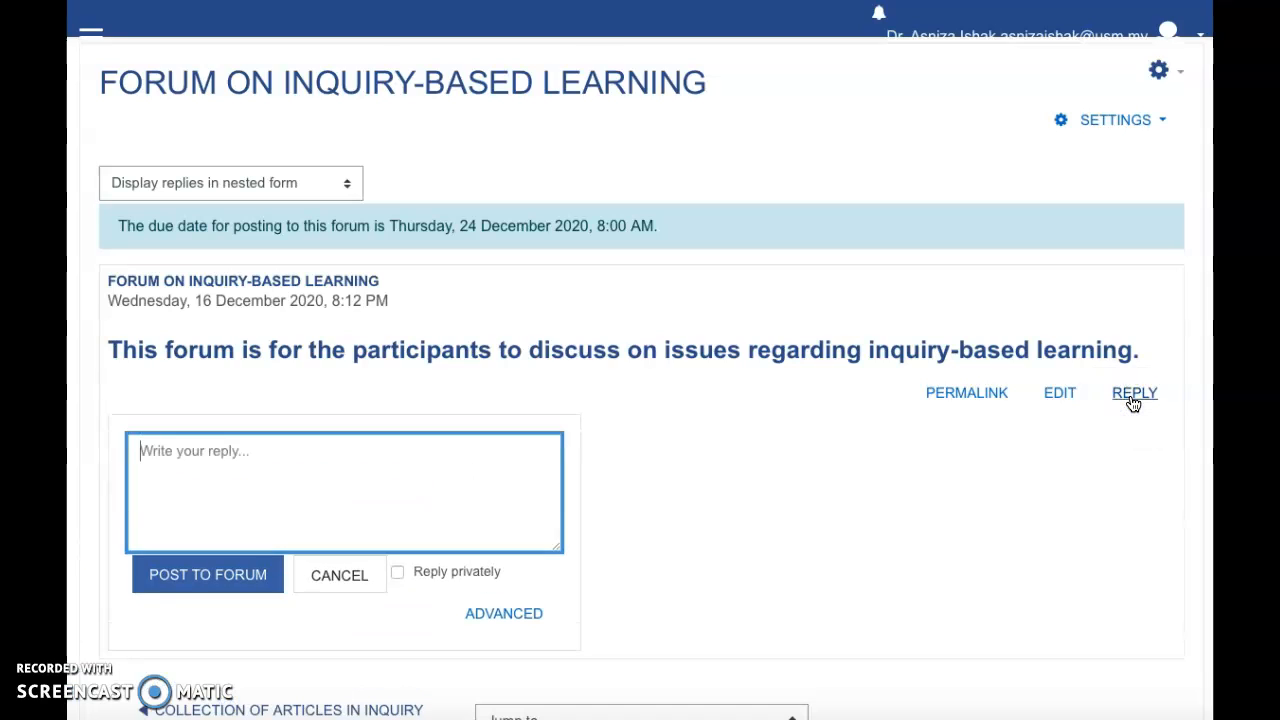
click(343, 464)
text(to ma)
key(BackSpace)
key(BackSpace)
key(BackSpace)
key(BackSpace)
key(BackSpace)
text(To me..inquiry)
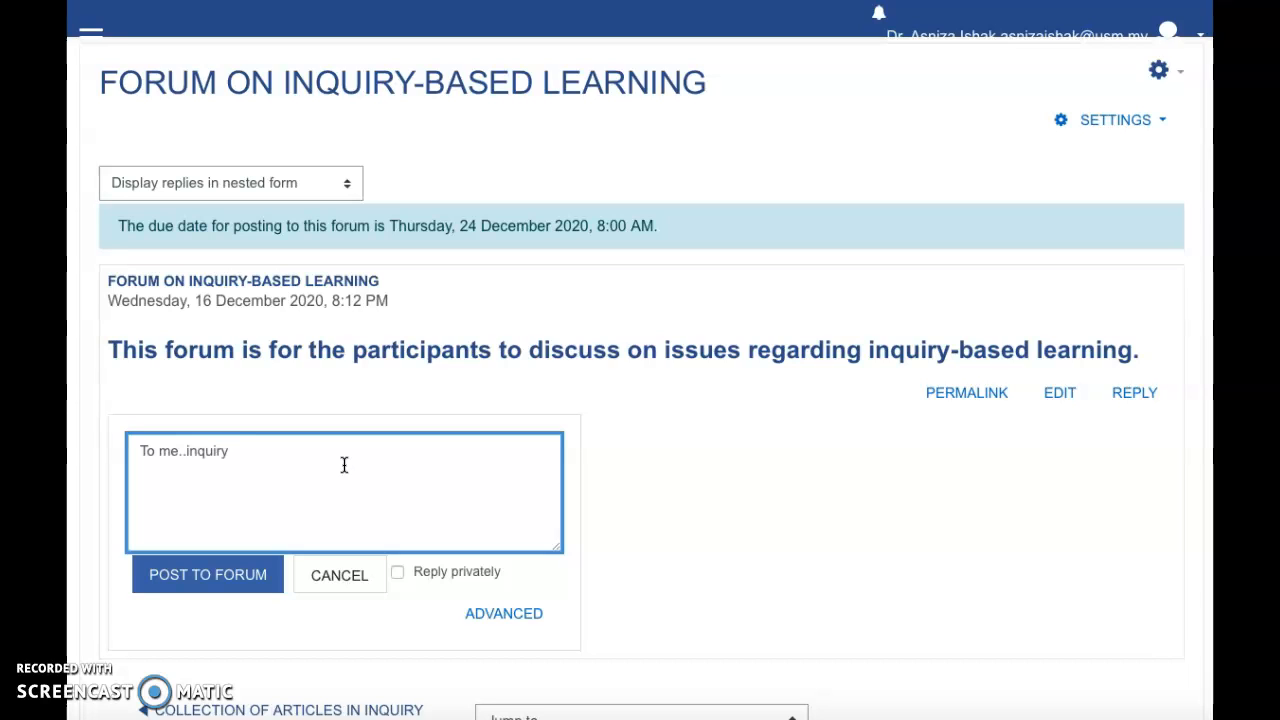
text(-based learning is very impo)
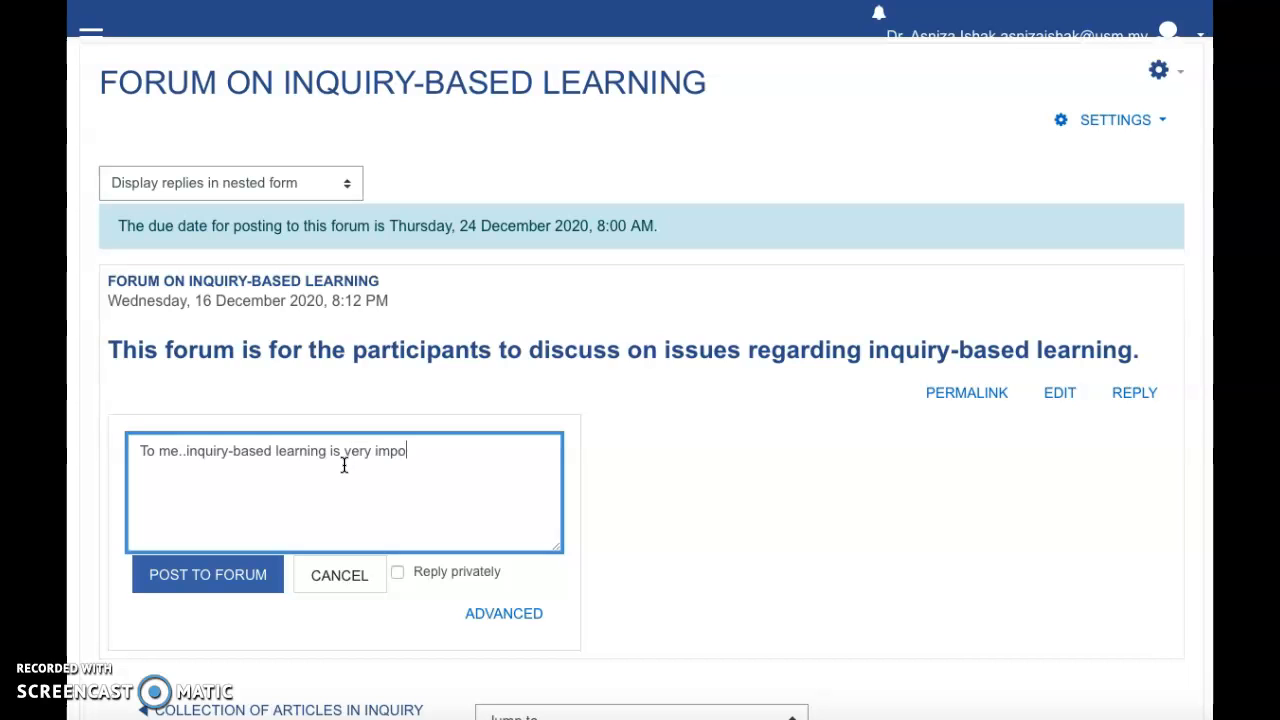
text(rtant in ehancing s)
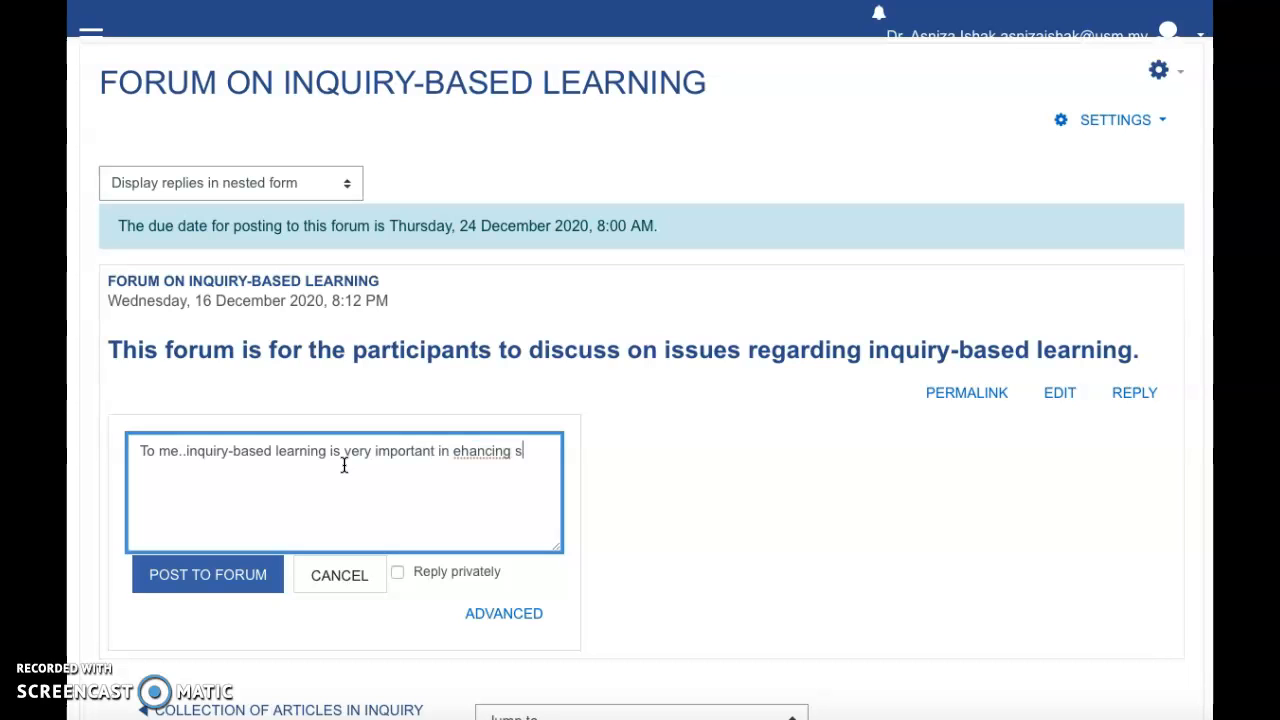
text(tudents' abilities )
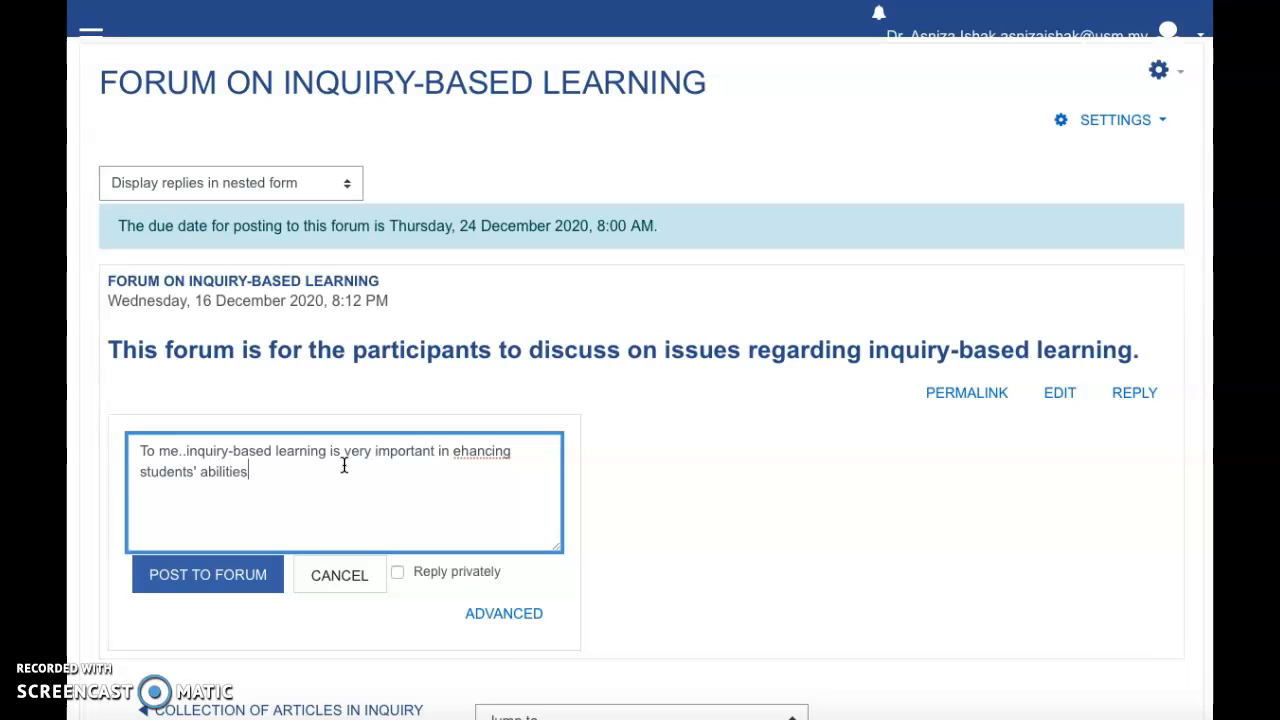
text(in critical thinking and creat)
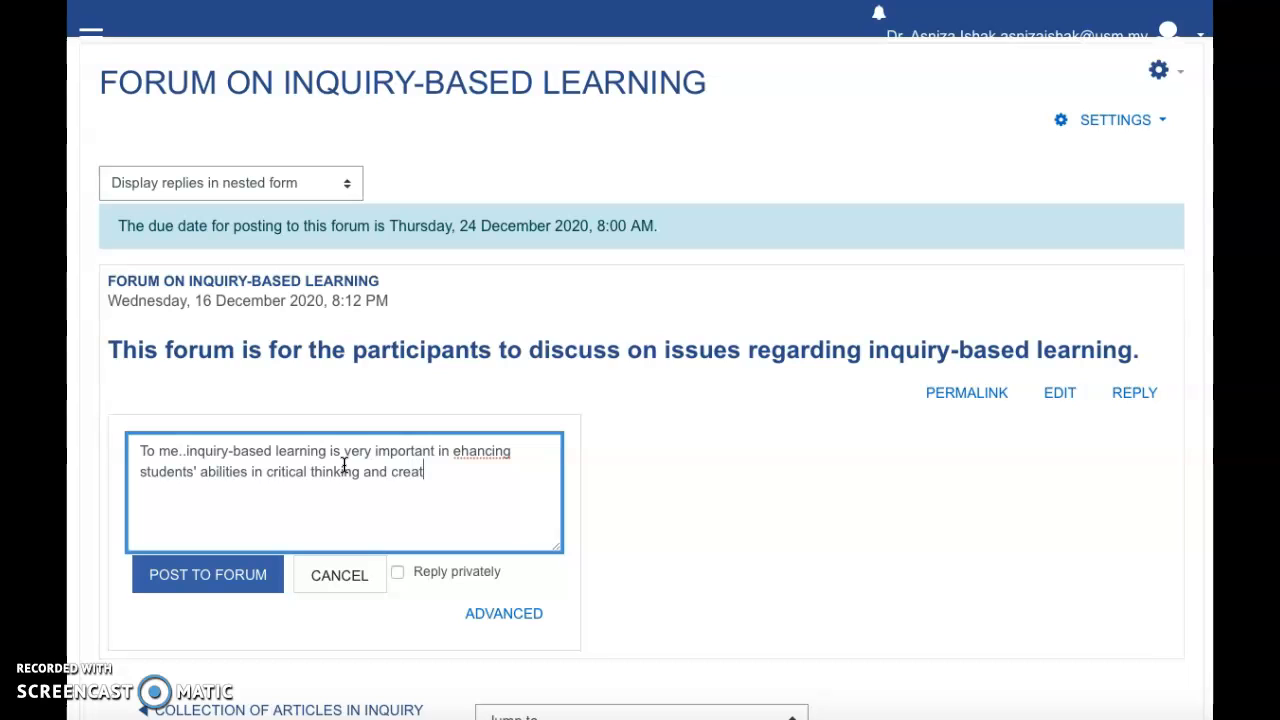
text(ivity.)
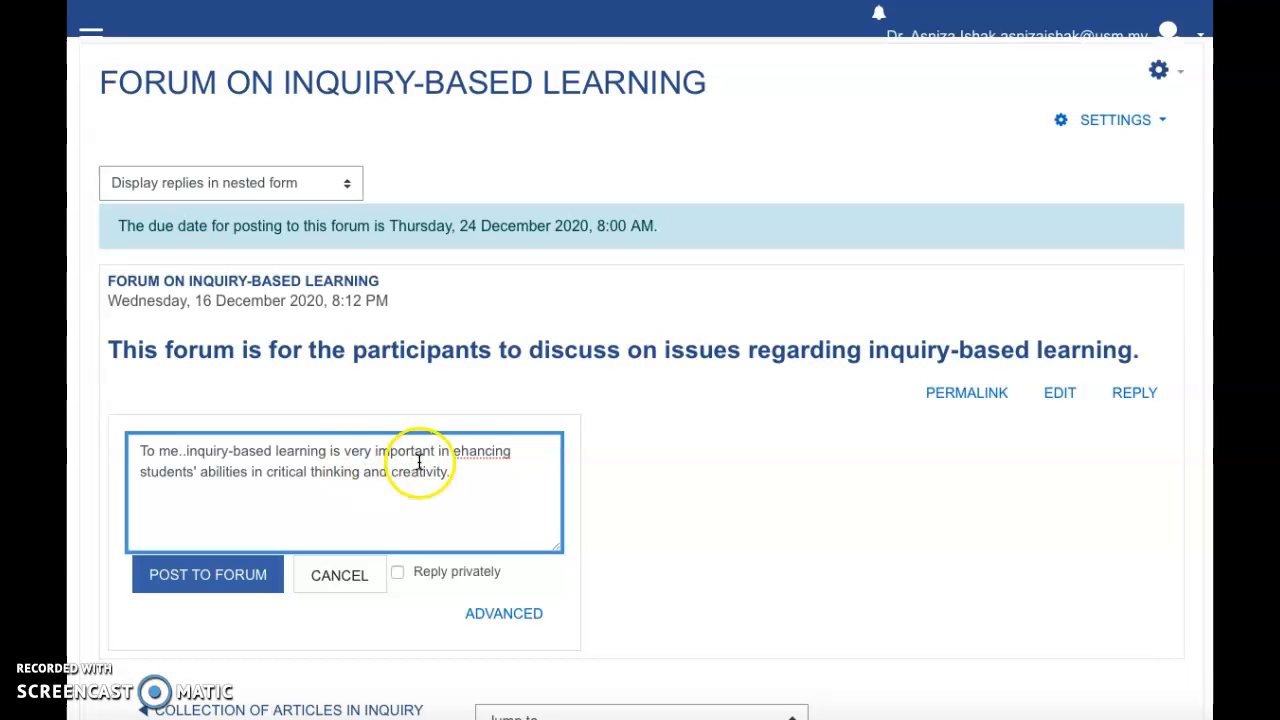
Step: Correct "ehancing" to "enhancing" in the reply and post it to the forum
click(460, 451)
text(h)
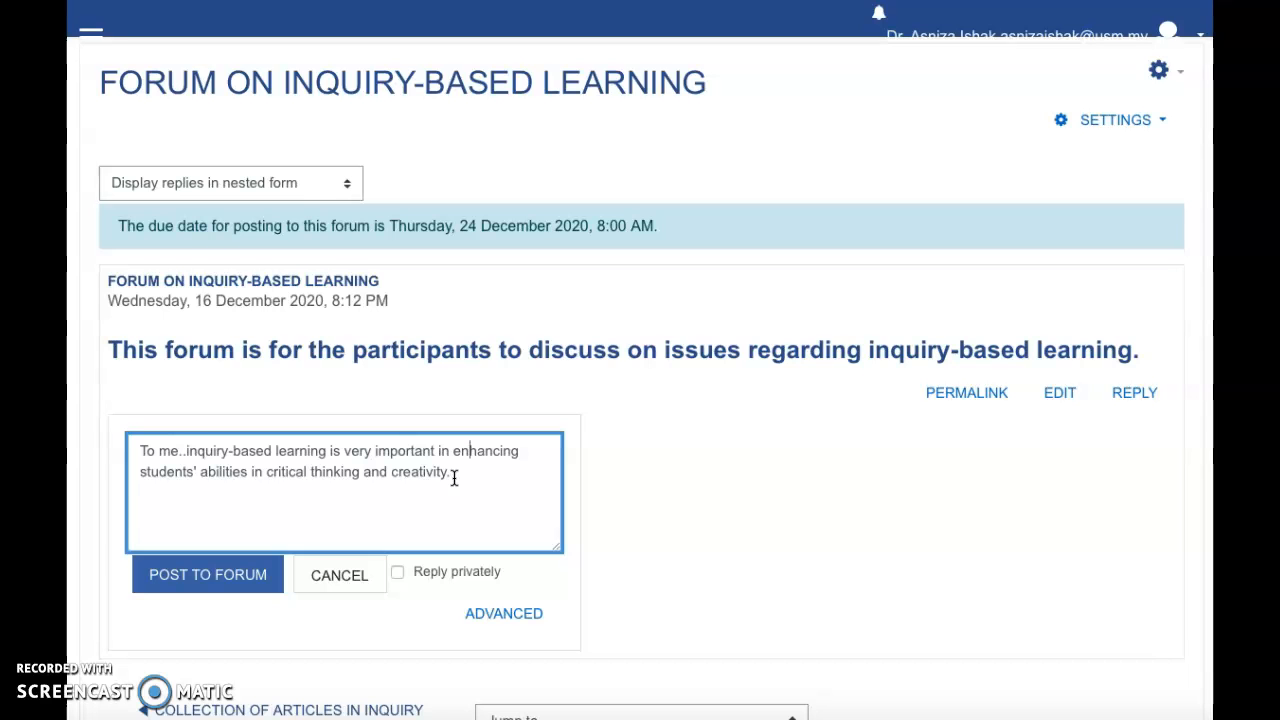
scroll(454, 478, down, 1)
scroll(454, 478, down, 2)
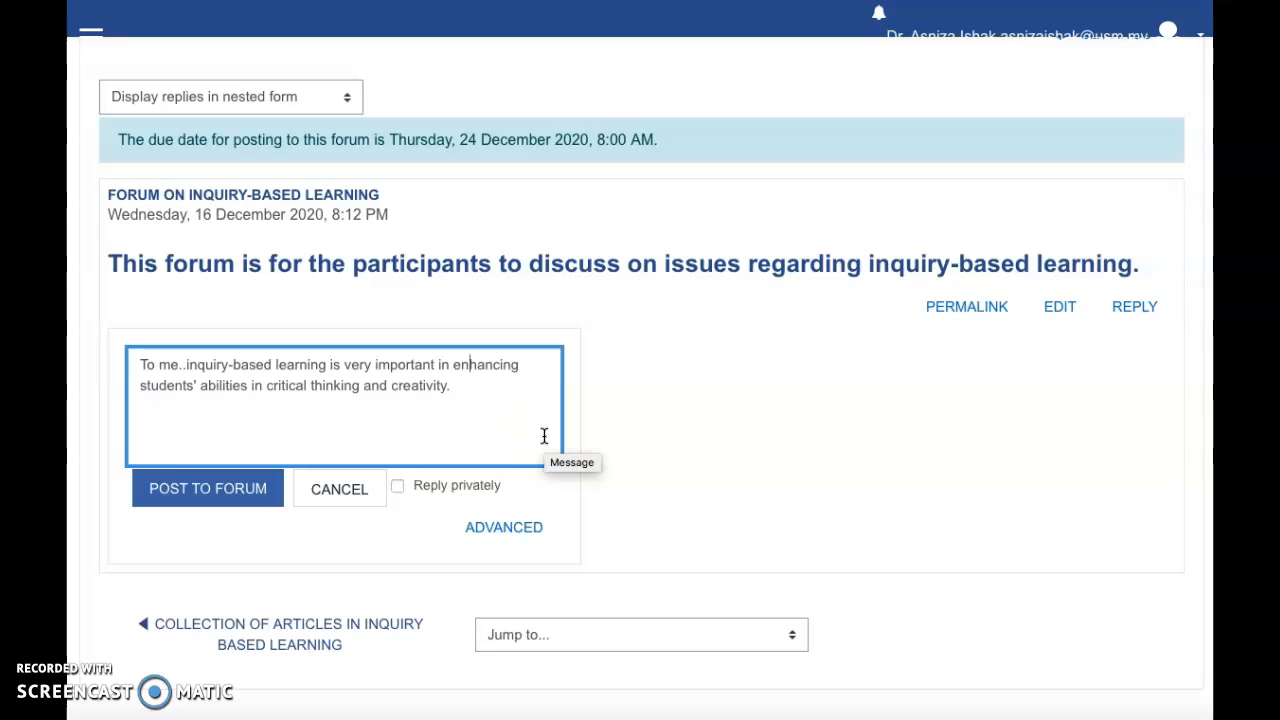
click(223, 497)
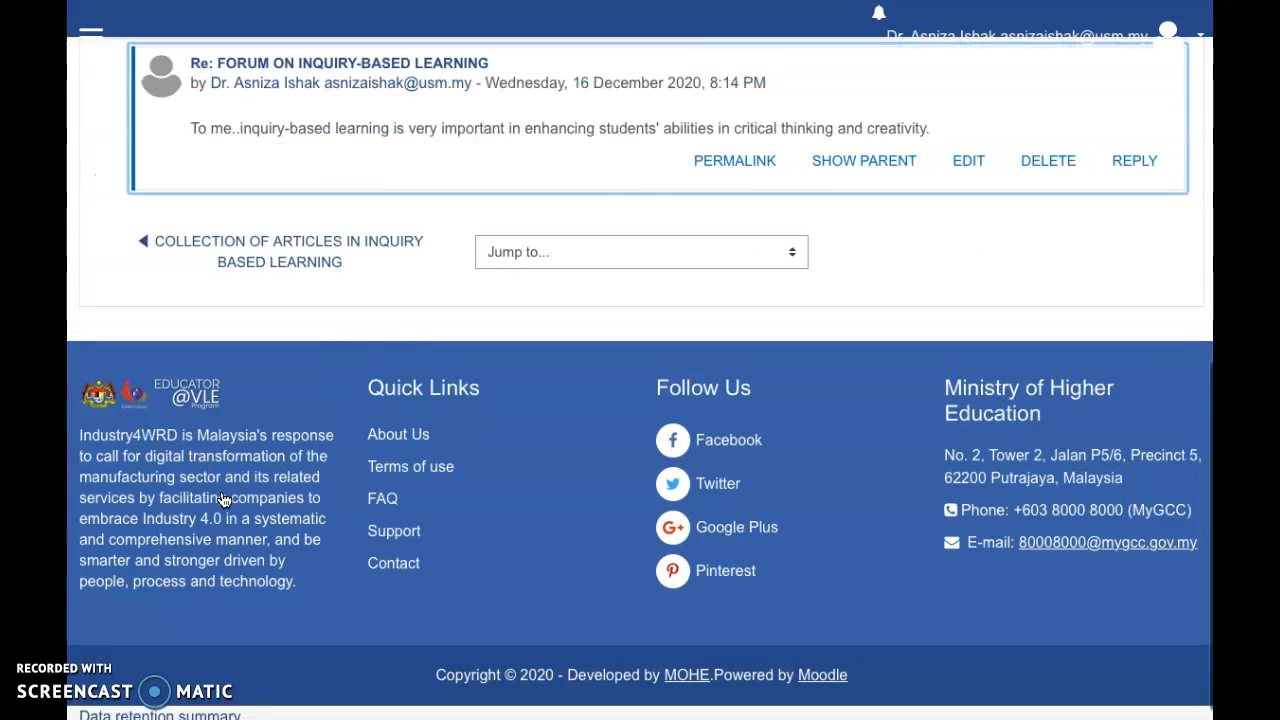
Step: Review the posted reply, its available actions and the rest of the forum discussion page
click(811, 160)
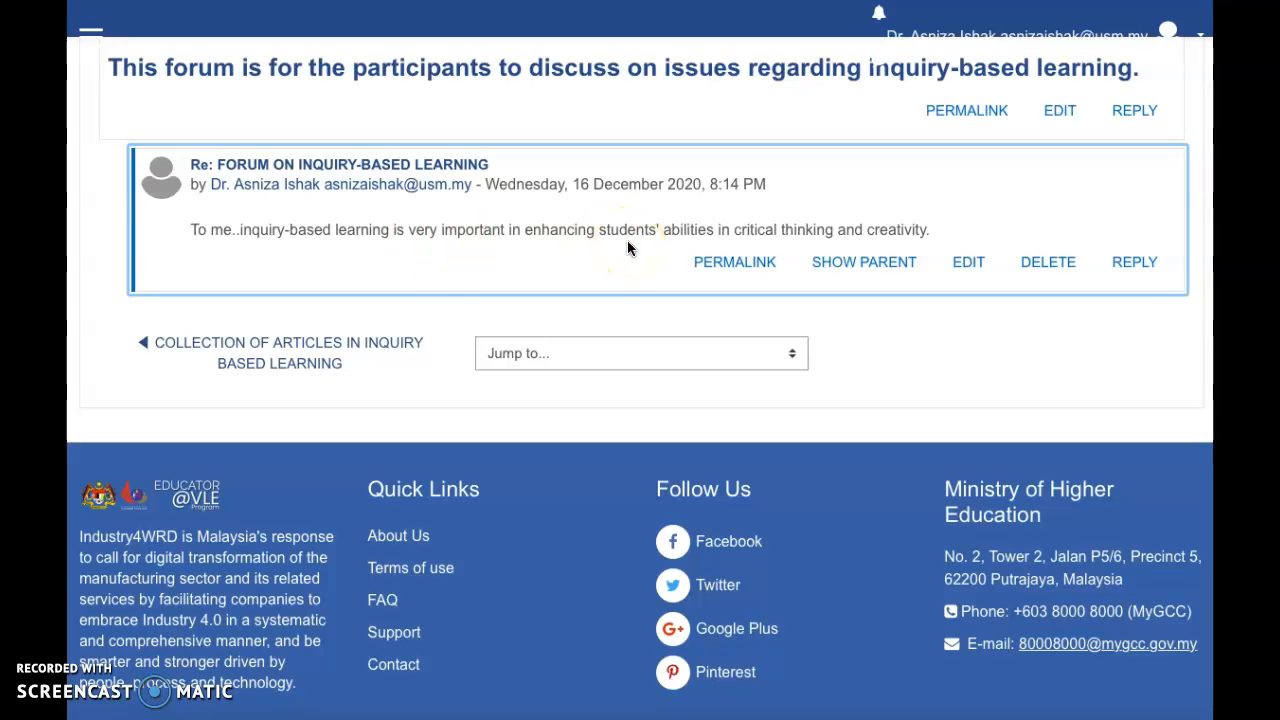
scroll(628, 247, up, 1)
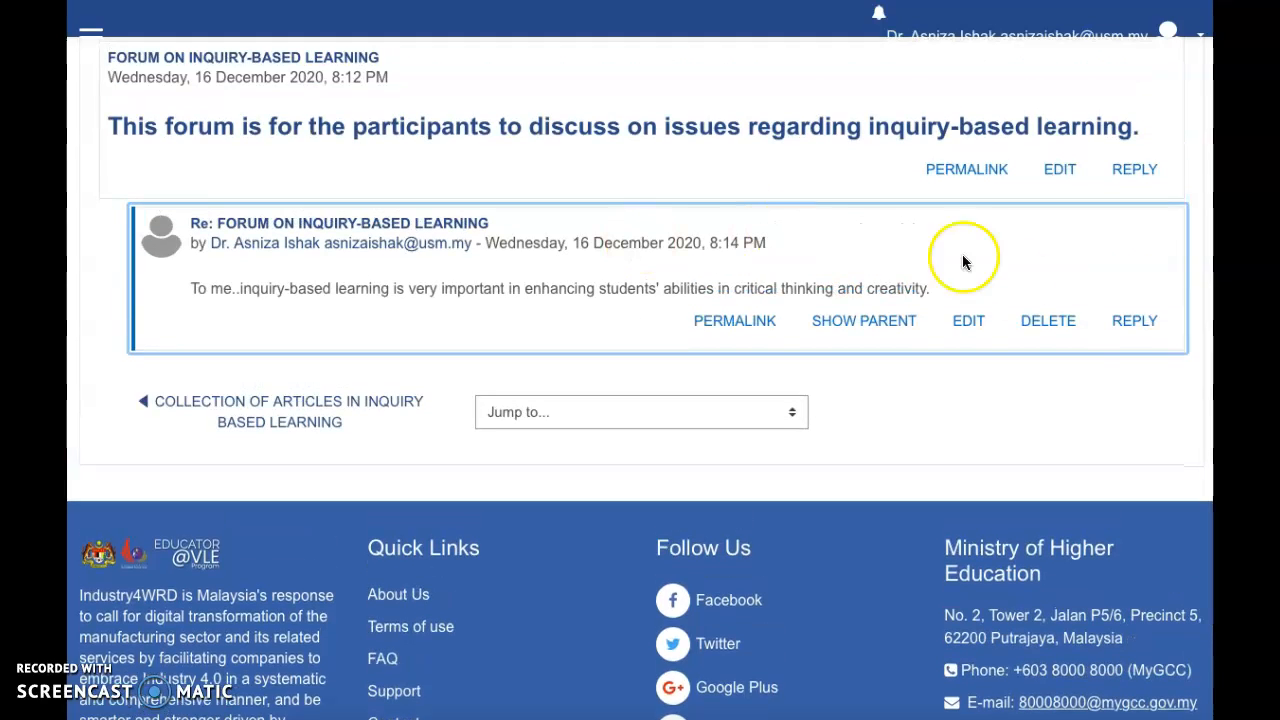
click(1118, 345)
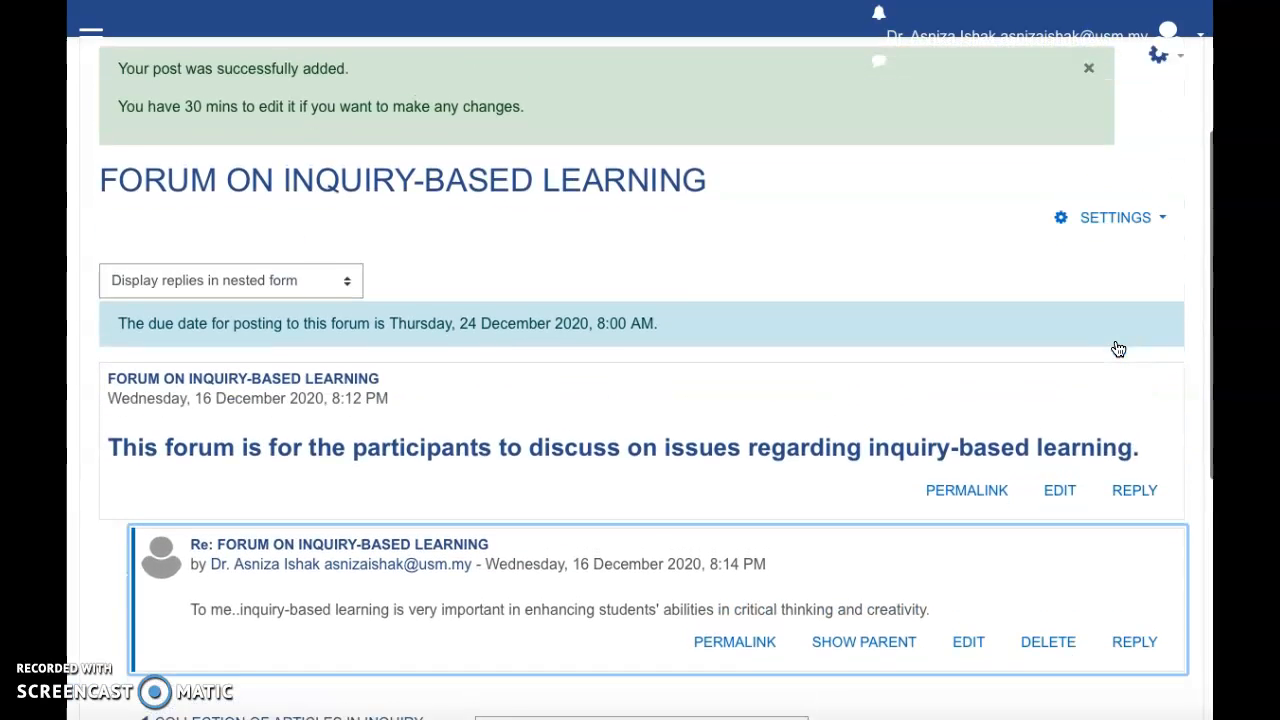
scroll(1118, 348, down, 2)
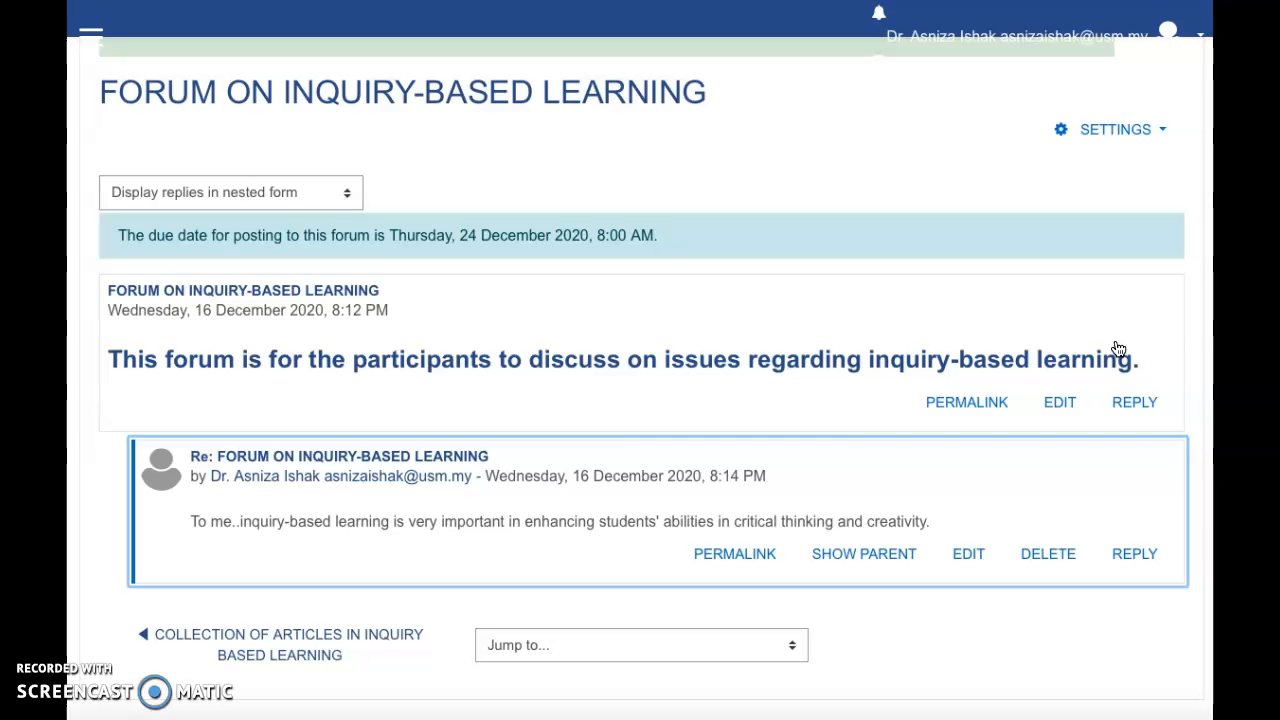
scroll(1118, 348, down, 1)
scroll(1118, 348, up, 4)
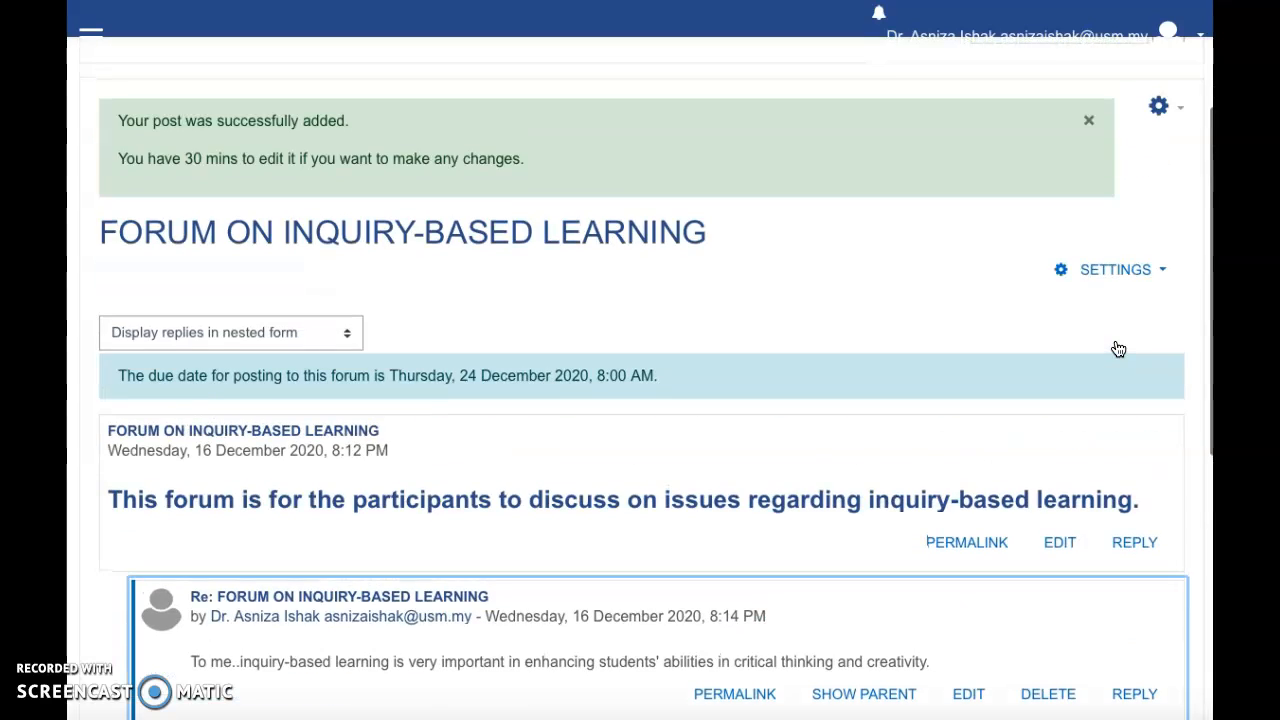
scroll(1118, 348, up, 3)
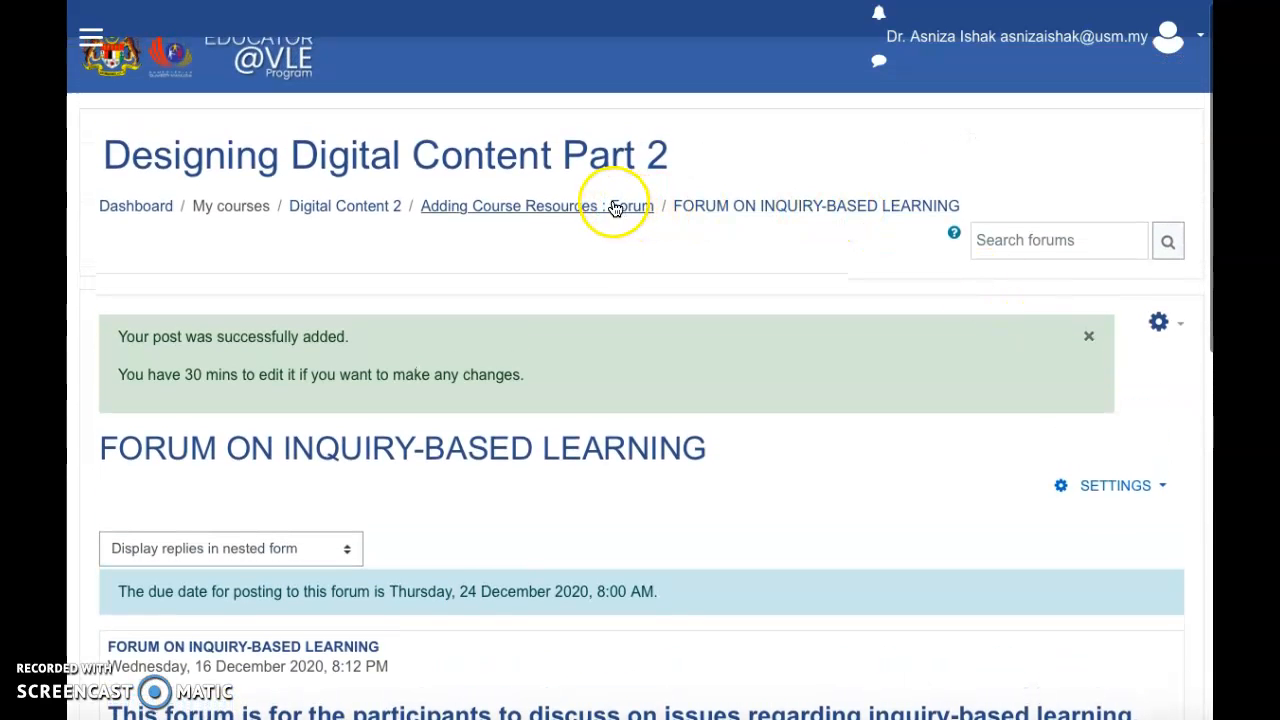
Step: Return to the "Adding Course Resources : Forum" section of the course and look over the course page
click(613, 207)
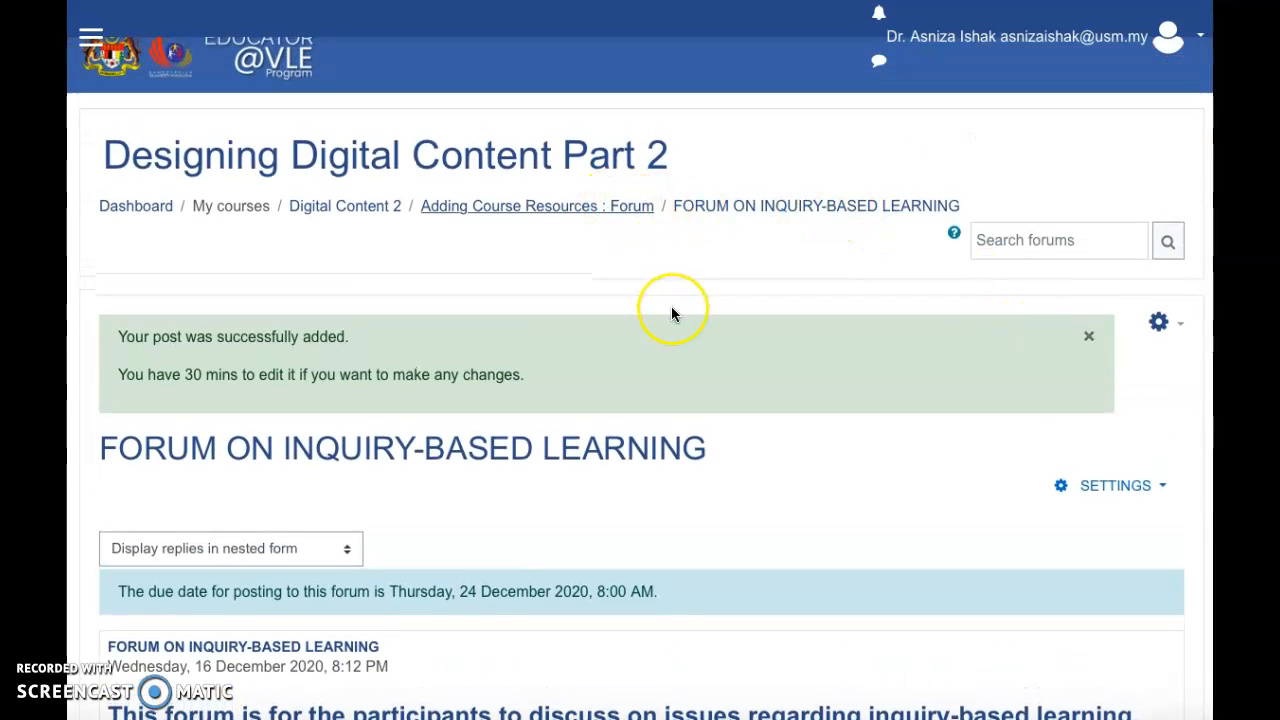
scroll(671, 310, down, 2)
scroll(671, 313, up, 8)
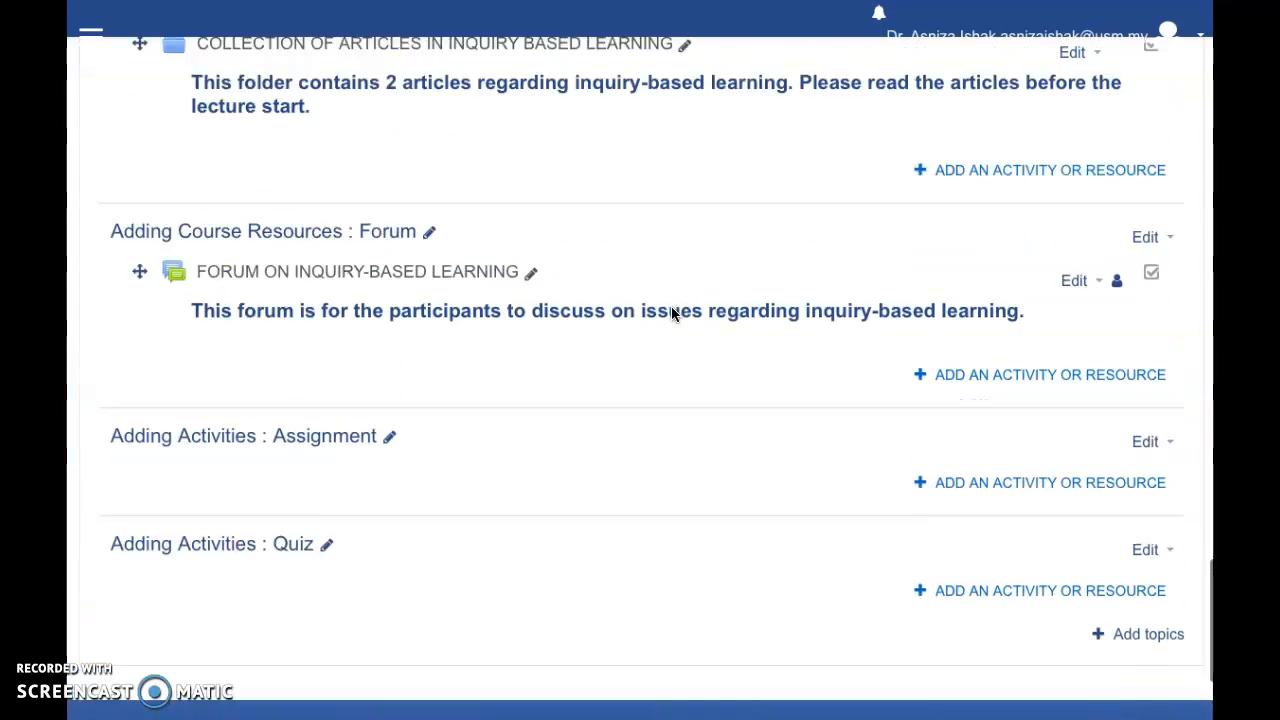
scroll(671, 313, down, 3)
scroll(671, 313, down, 5)
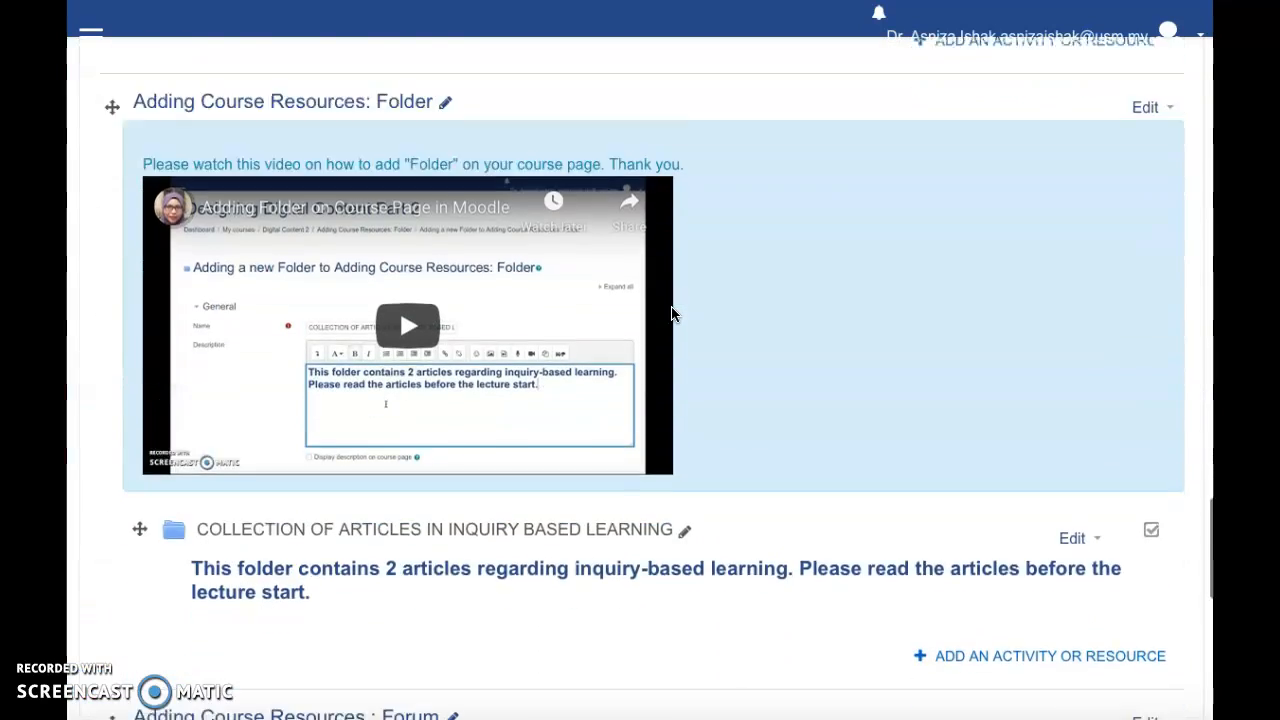